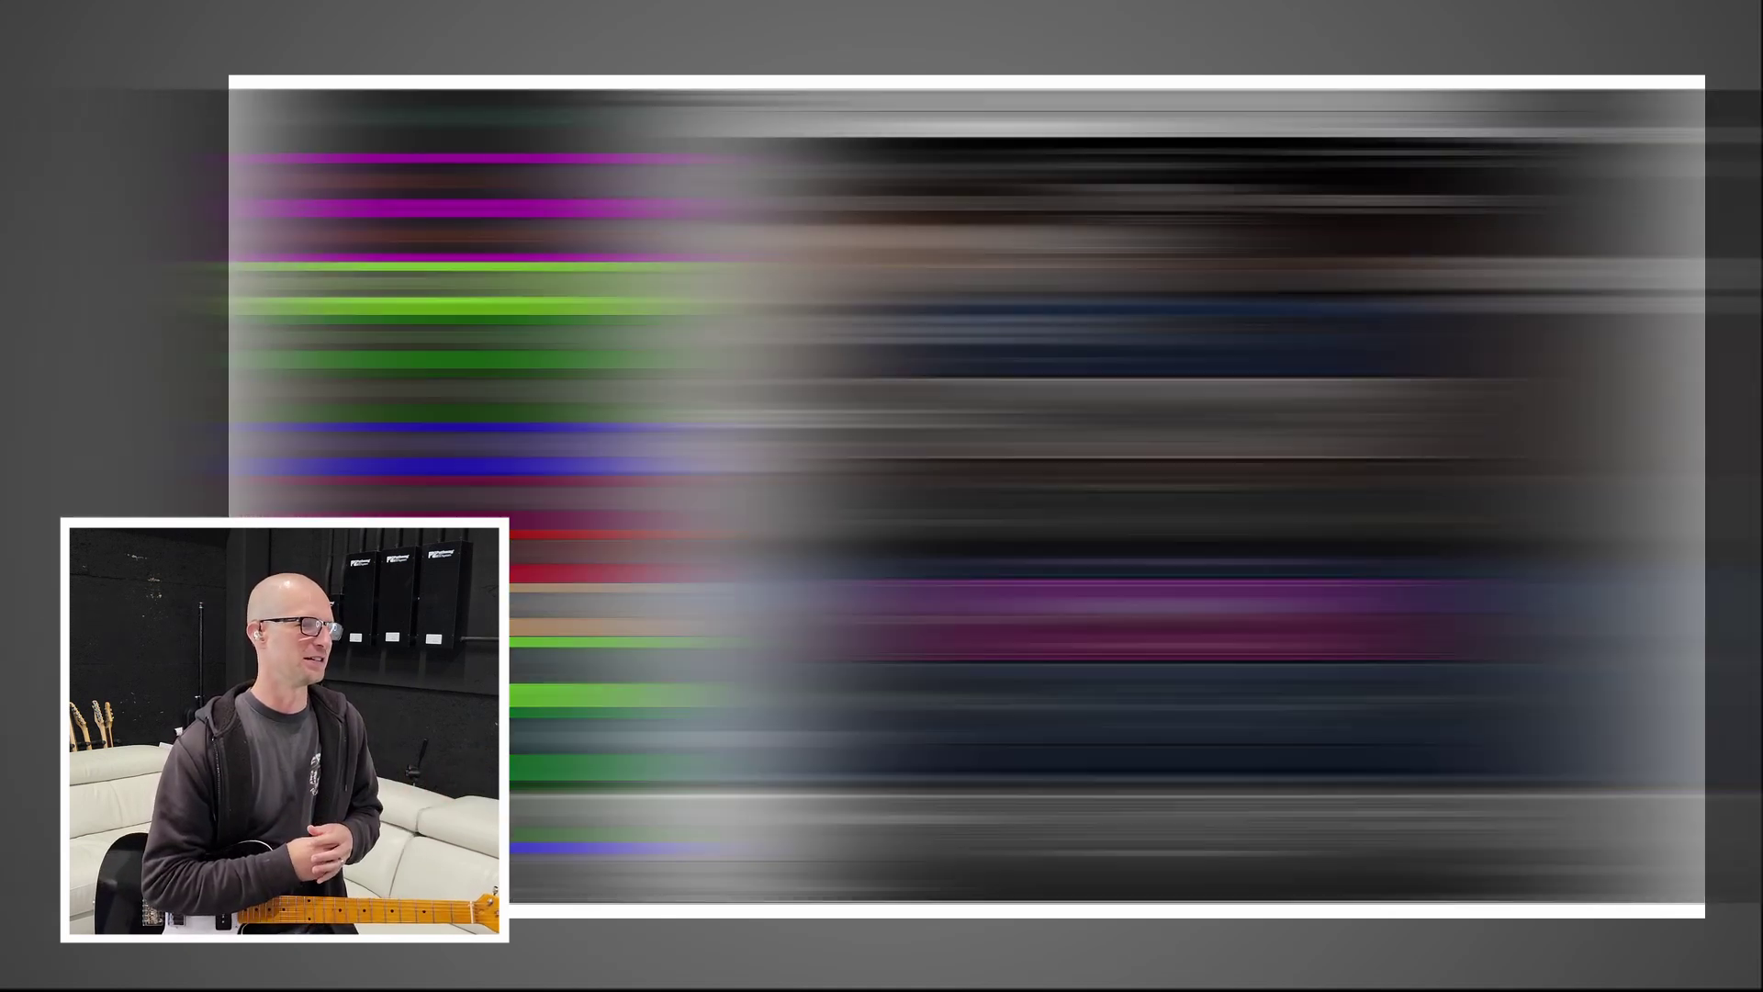
# Open and close the tuner, and switch the input mode to Stereo and back to Mono.
pyautogui.click(1055, 161)
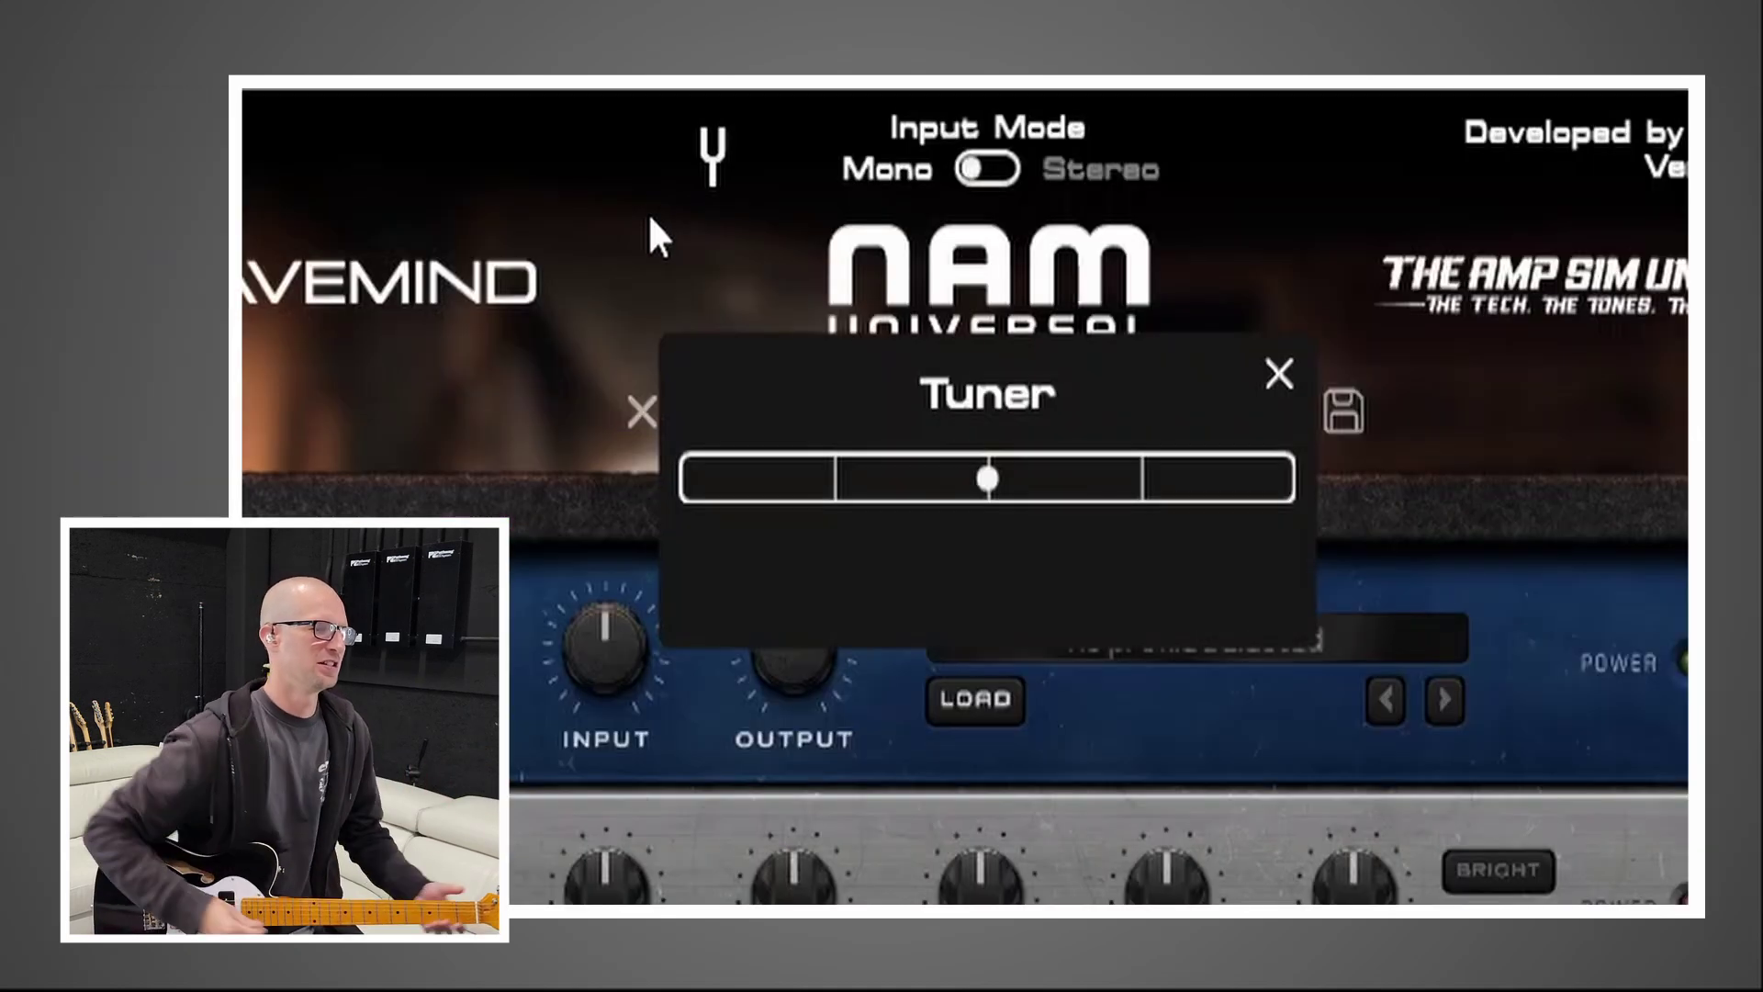
pyautogui.click(650, 219)
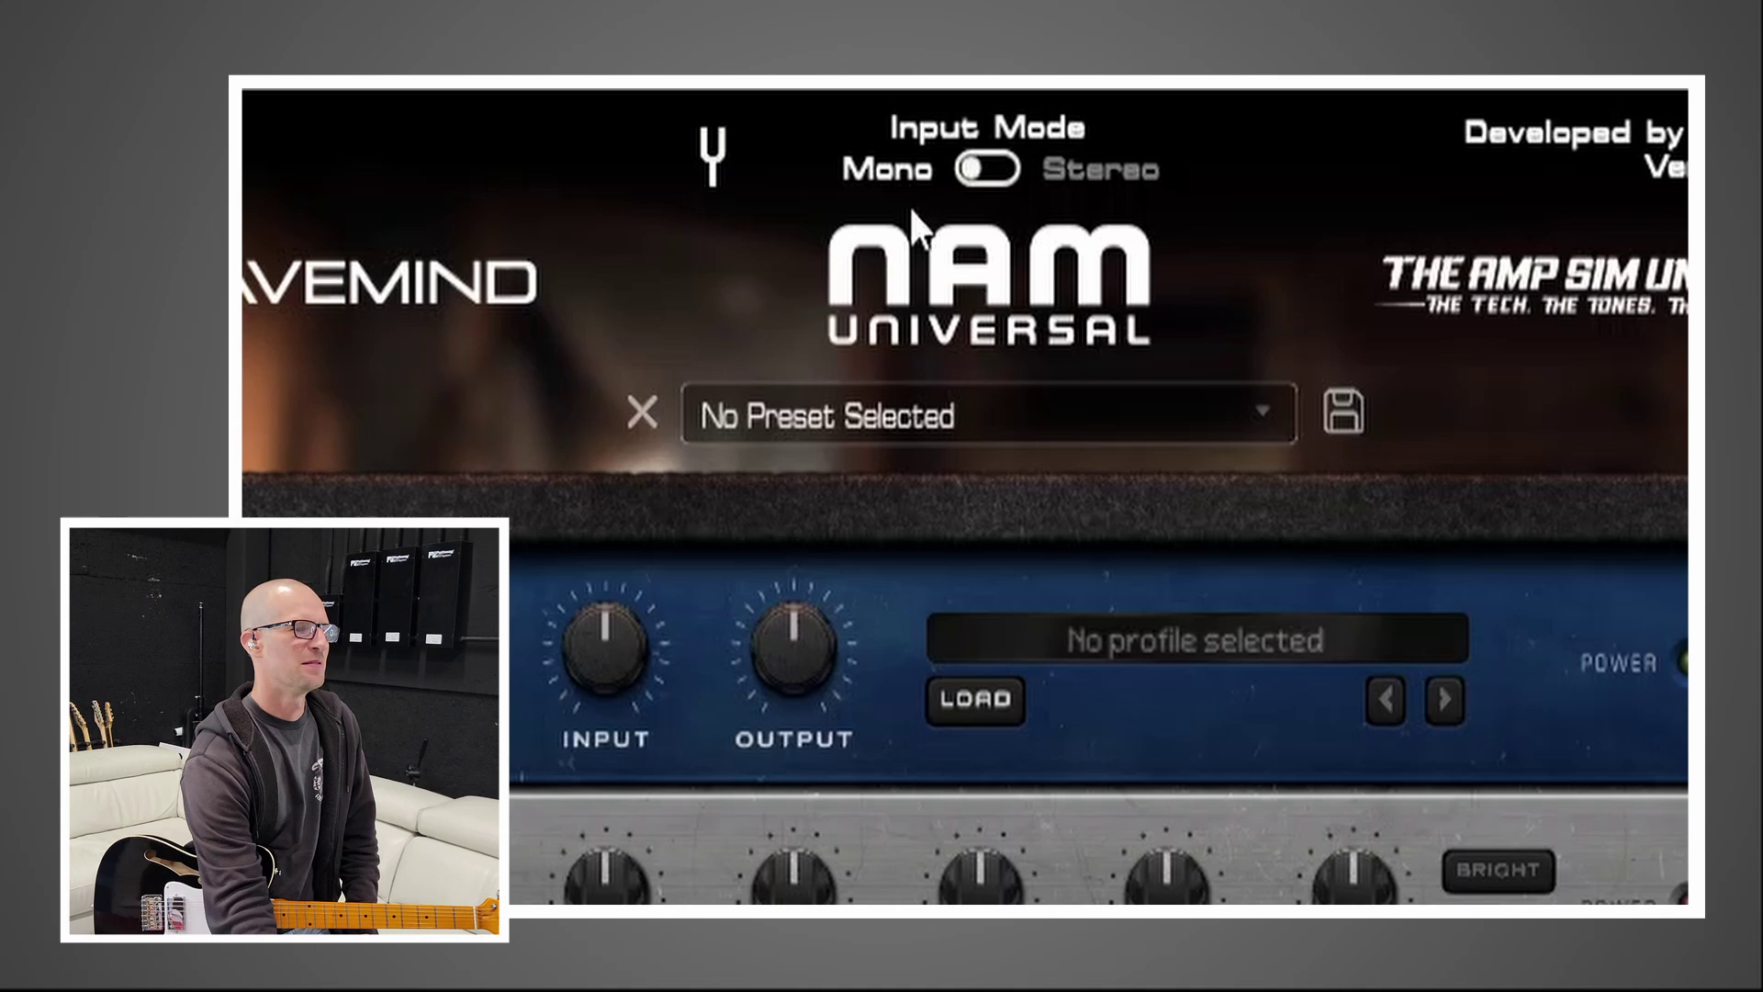
pyautogui.click(985, 171)
pyautogui.click(984, 170)
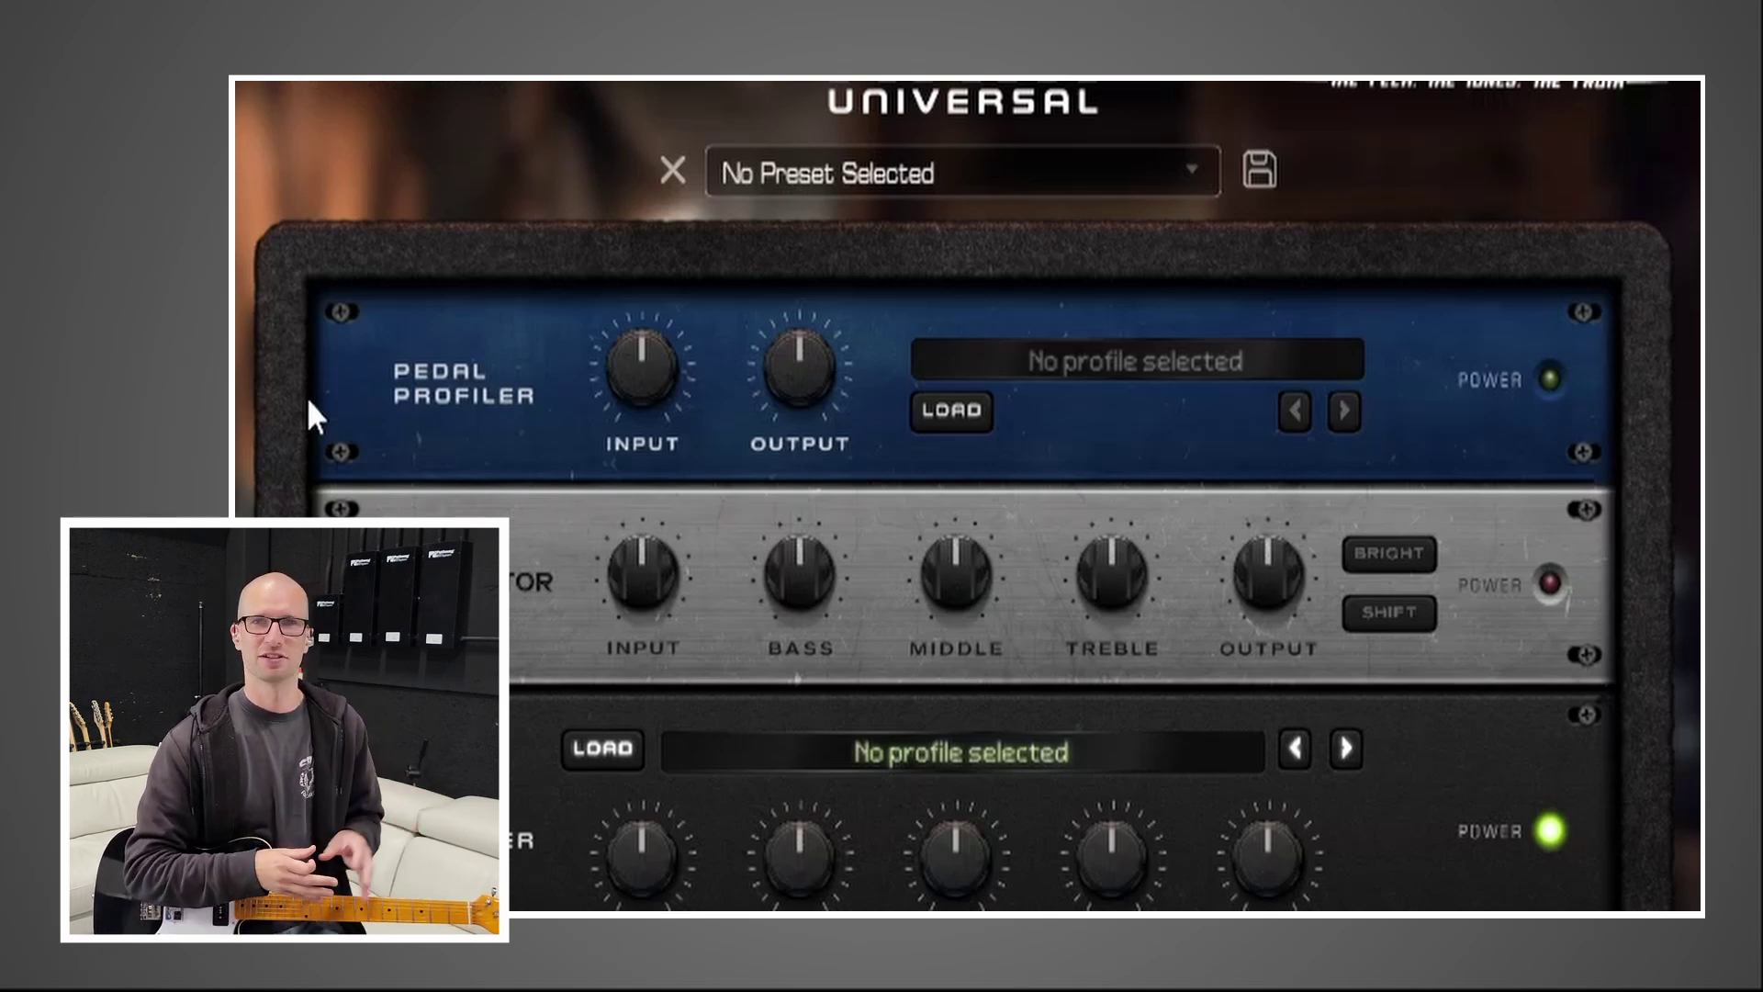
# Load the Tim R TS9 Driven.nam profile from the Pedals > TimR folder into the Pedal Profiler.
pyautogui.click(952, 413)
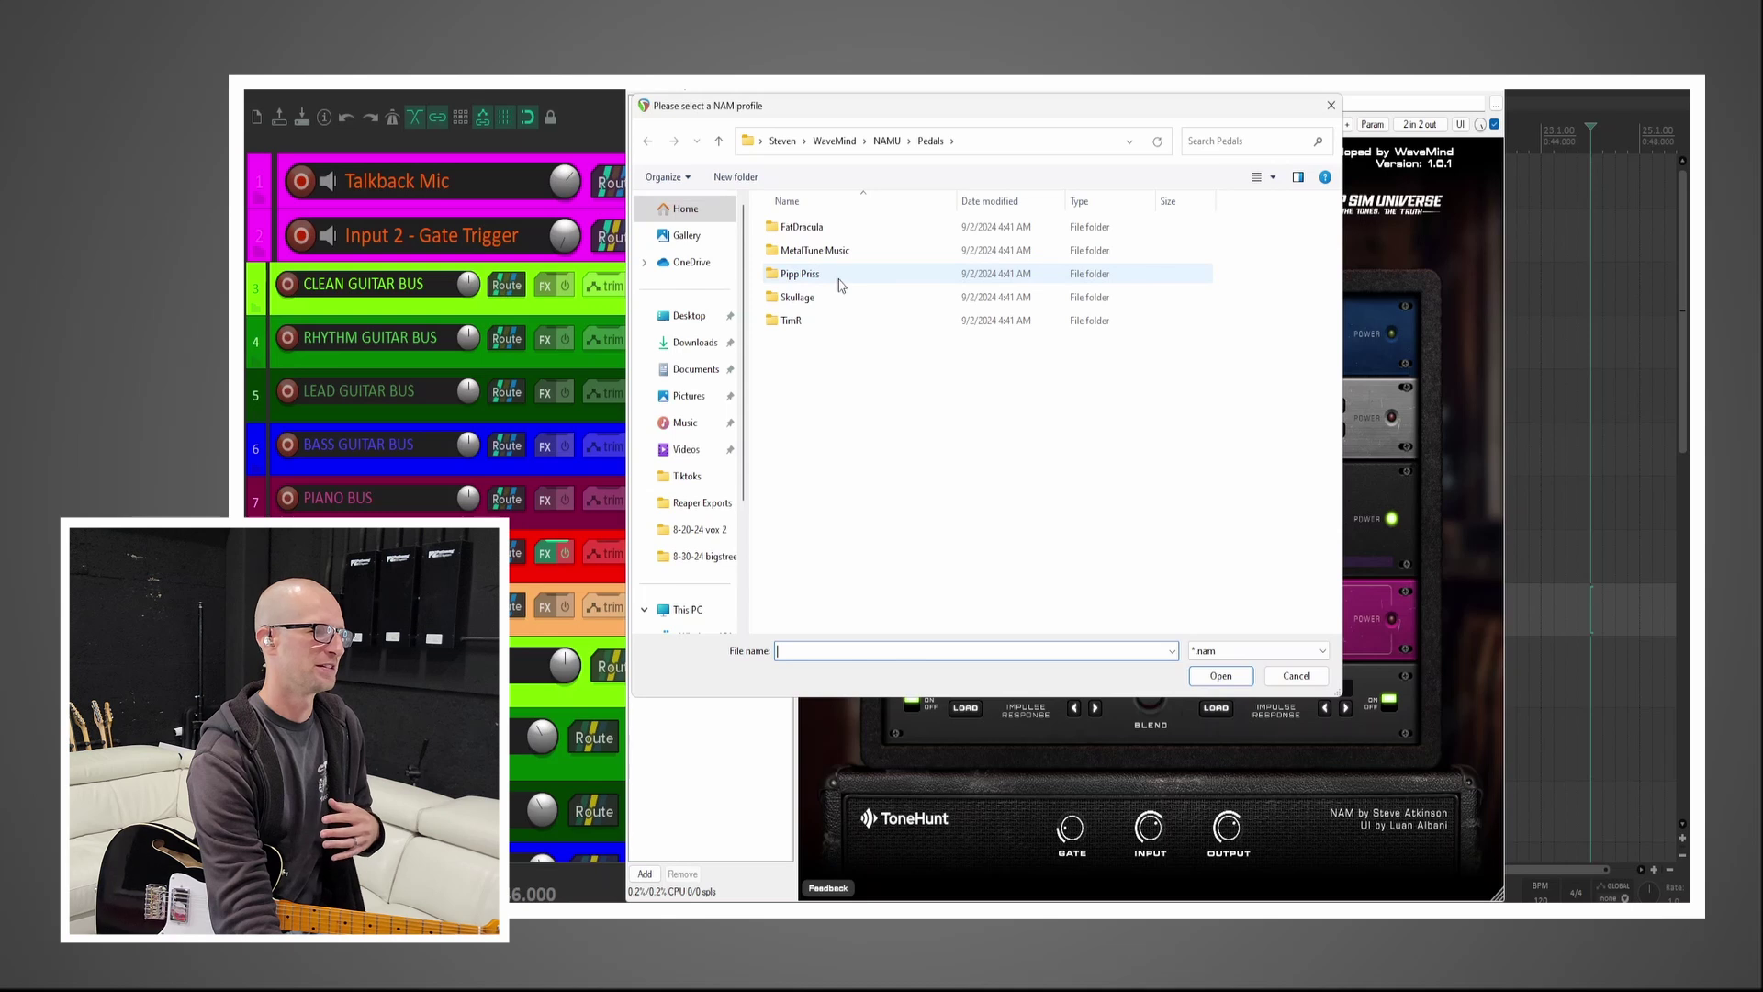
pyautogui.doubleClick(846, 232)
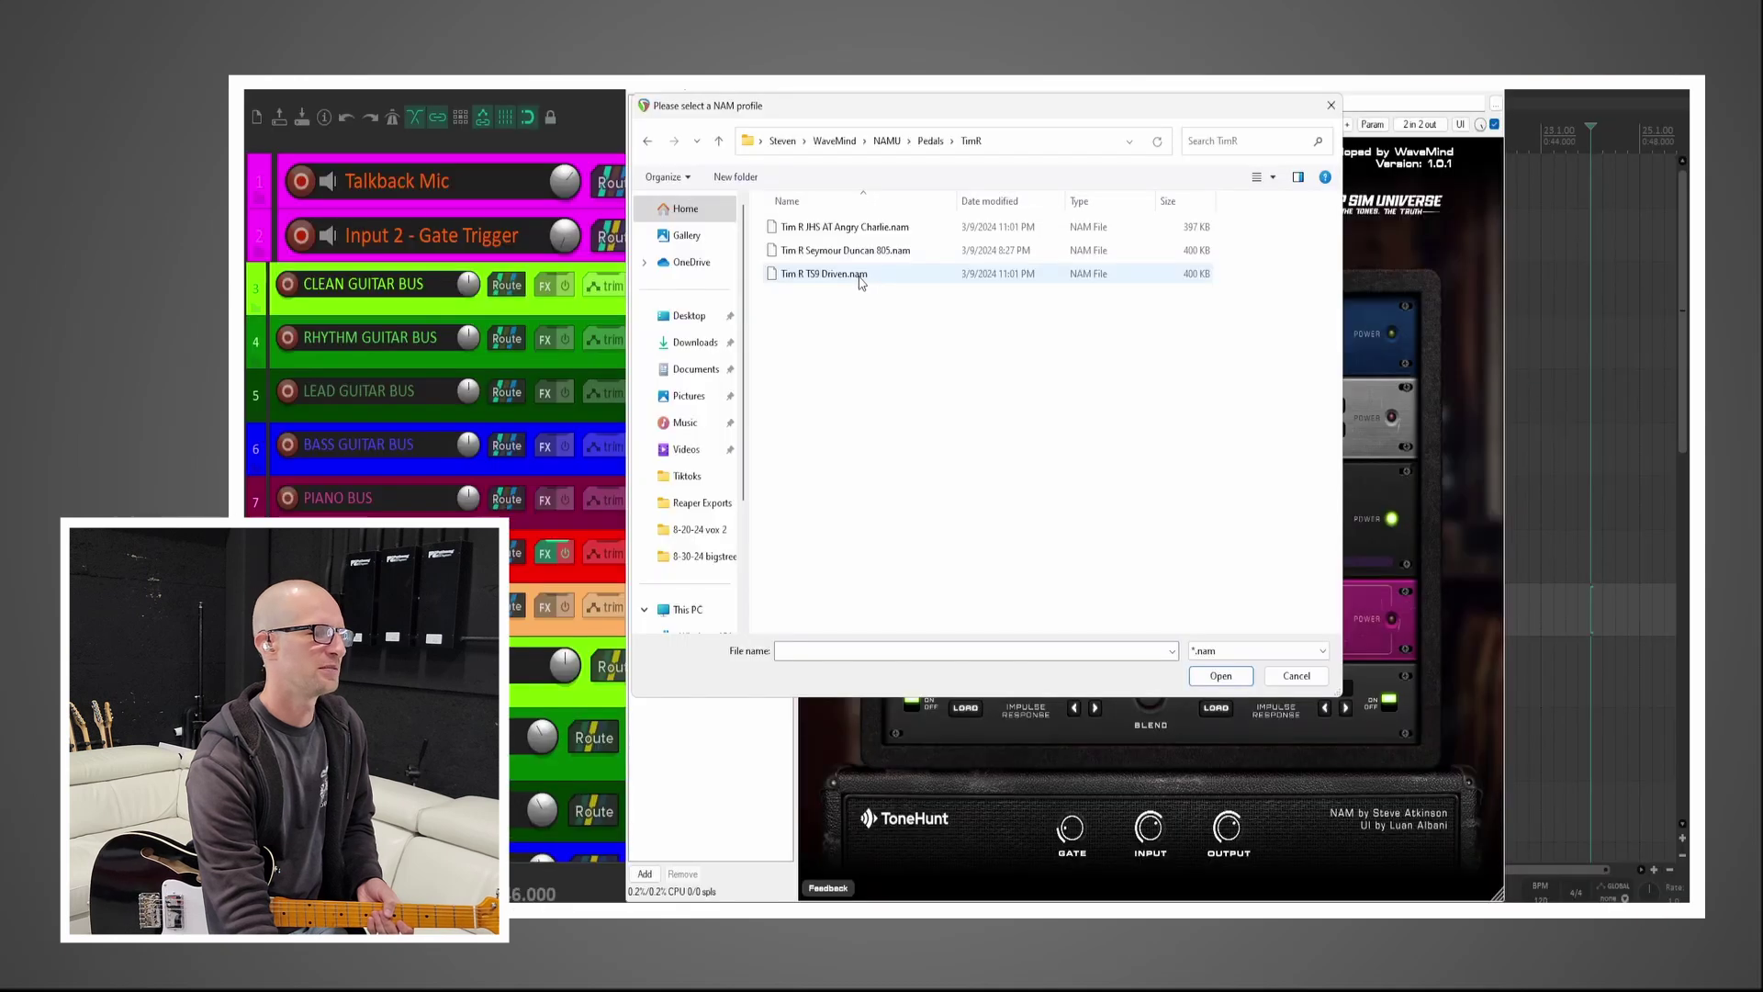
pyautogui.doubleClick(863, 275)
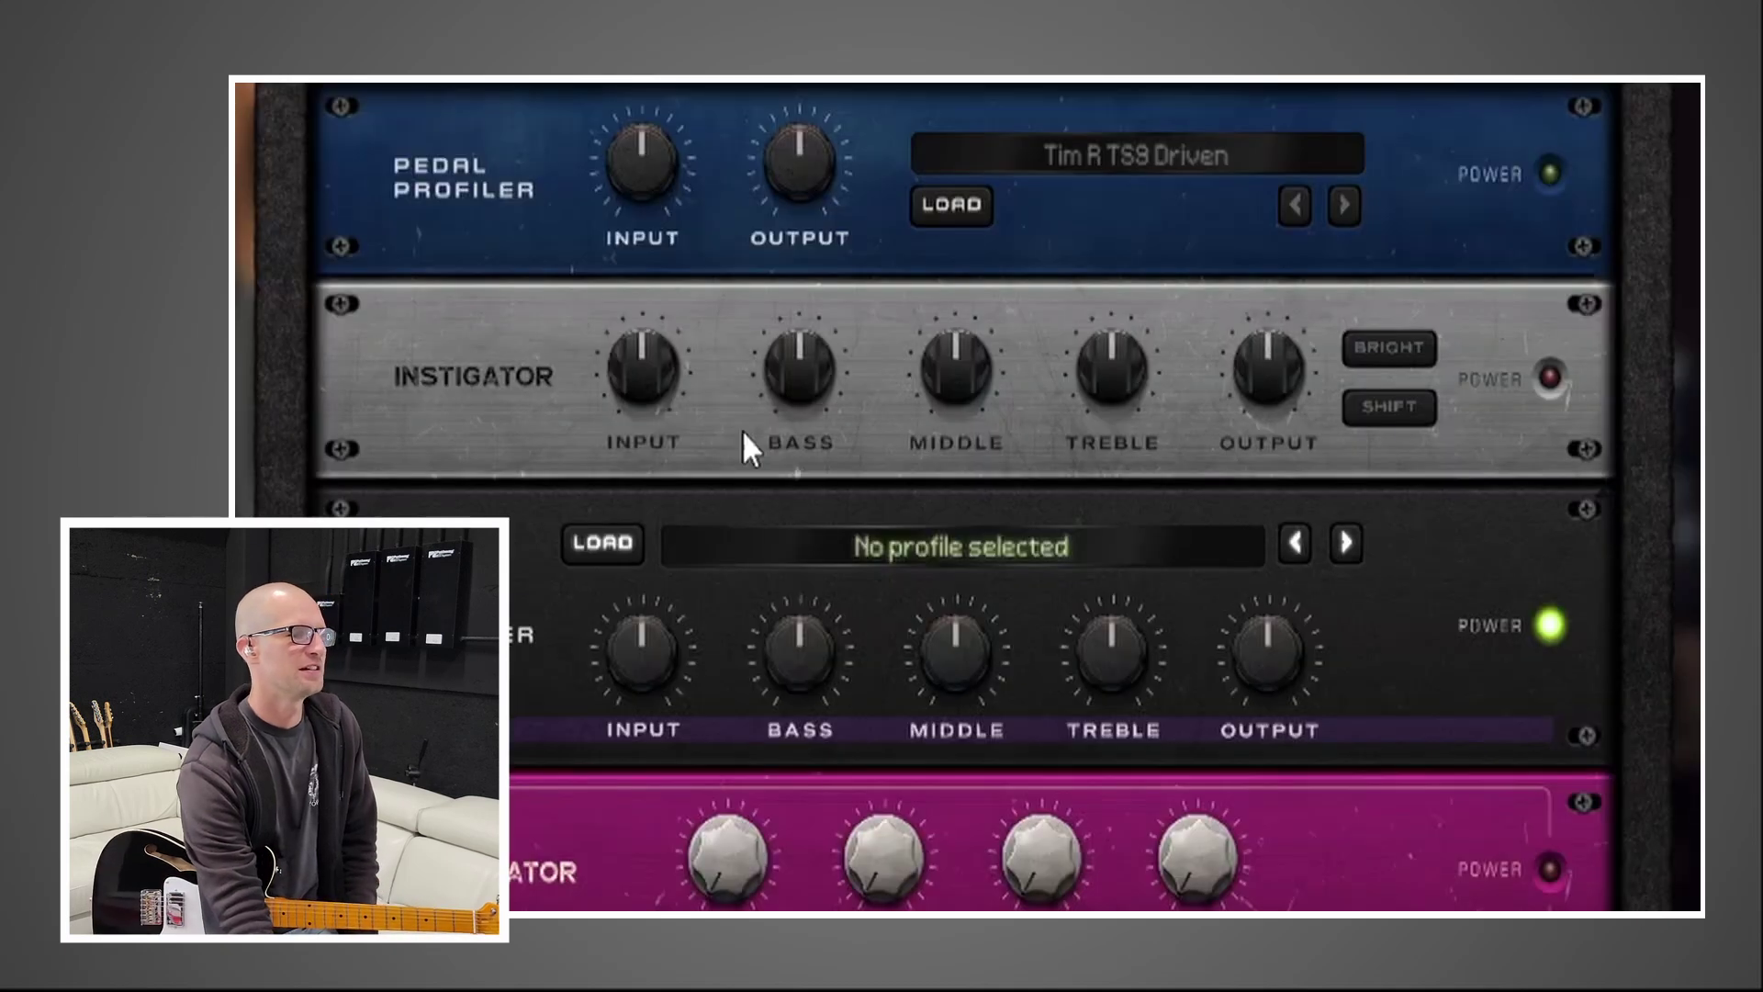
# Try the Instigator's Bright and Shift switches, and power on both the Pedal Profiler and the Instigator.
pyautogui.click(1414, 353)
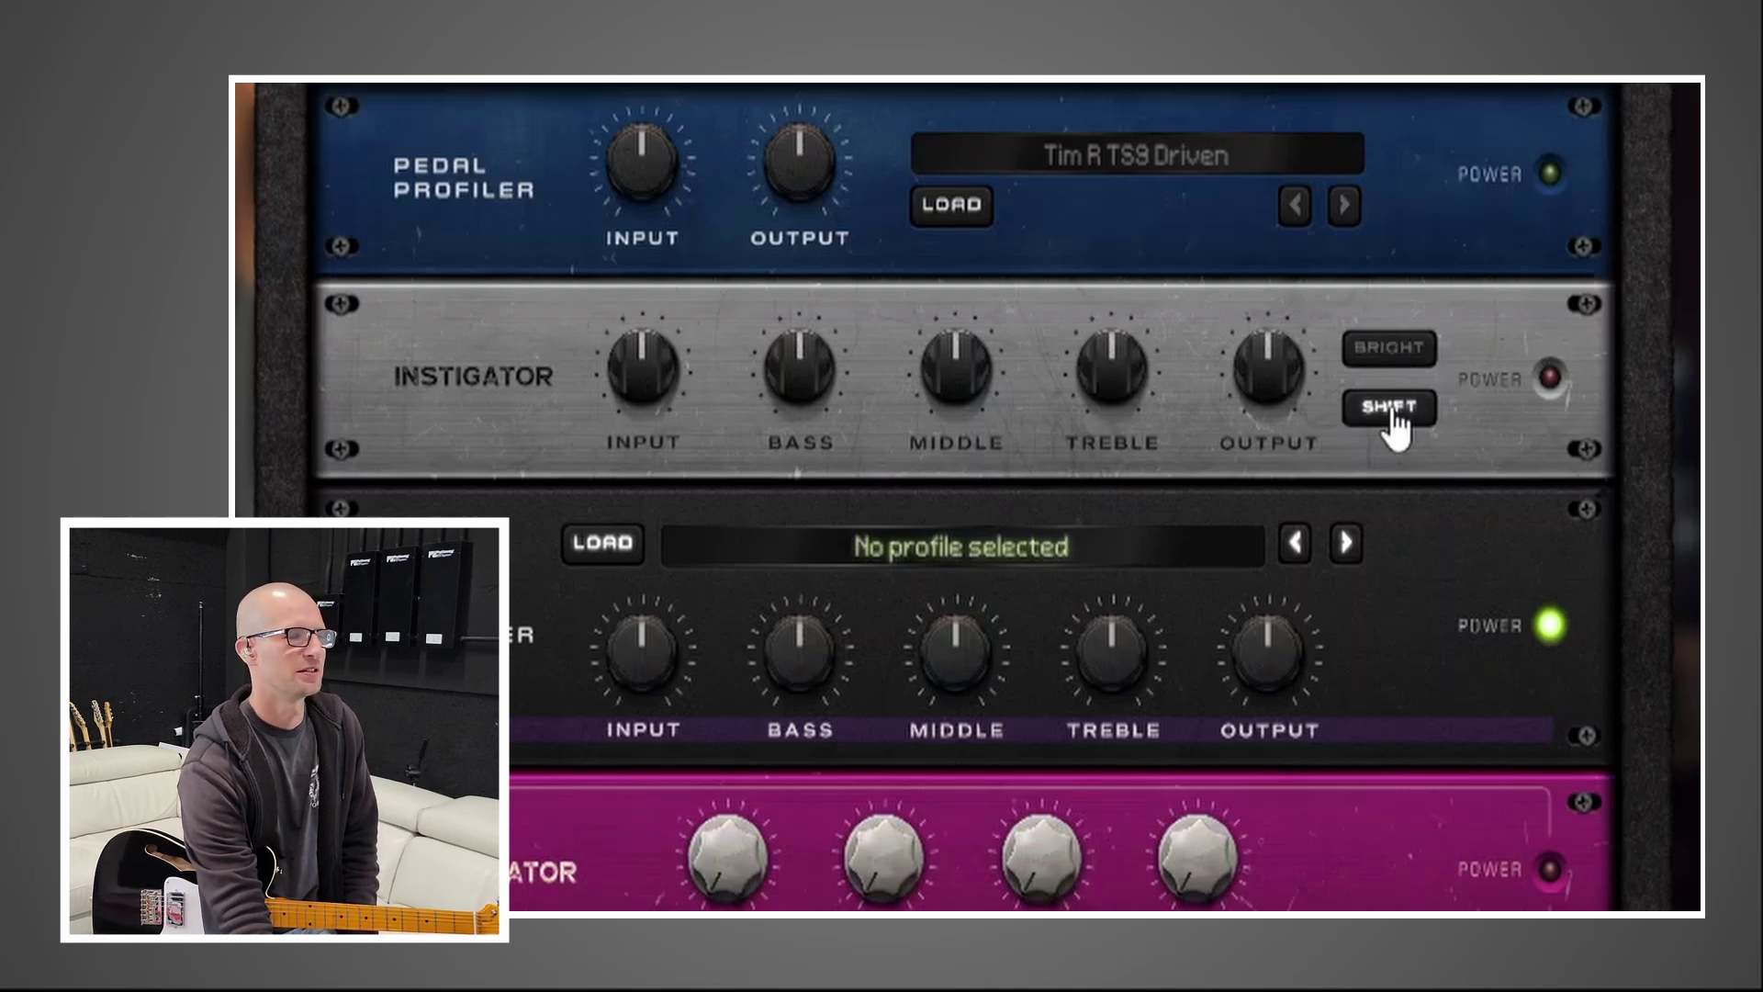
pyautogui.click(1552, 189)
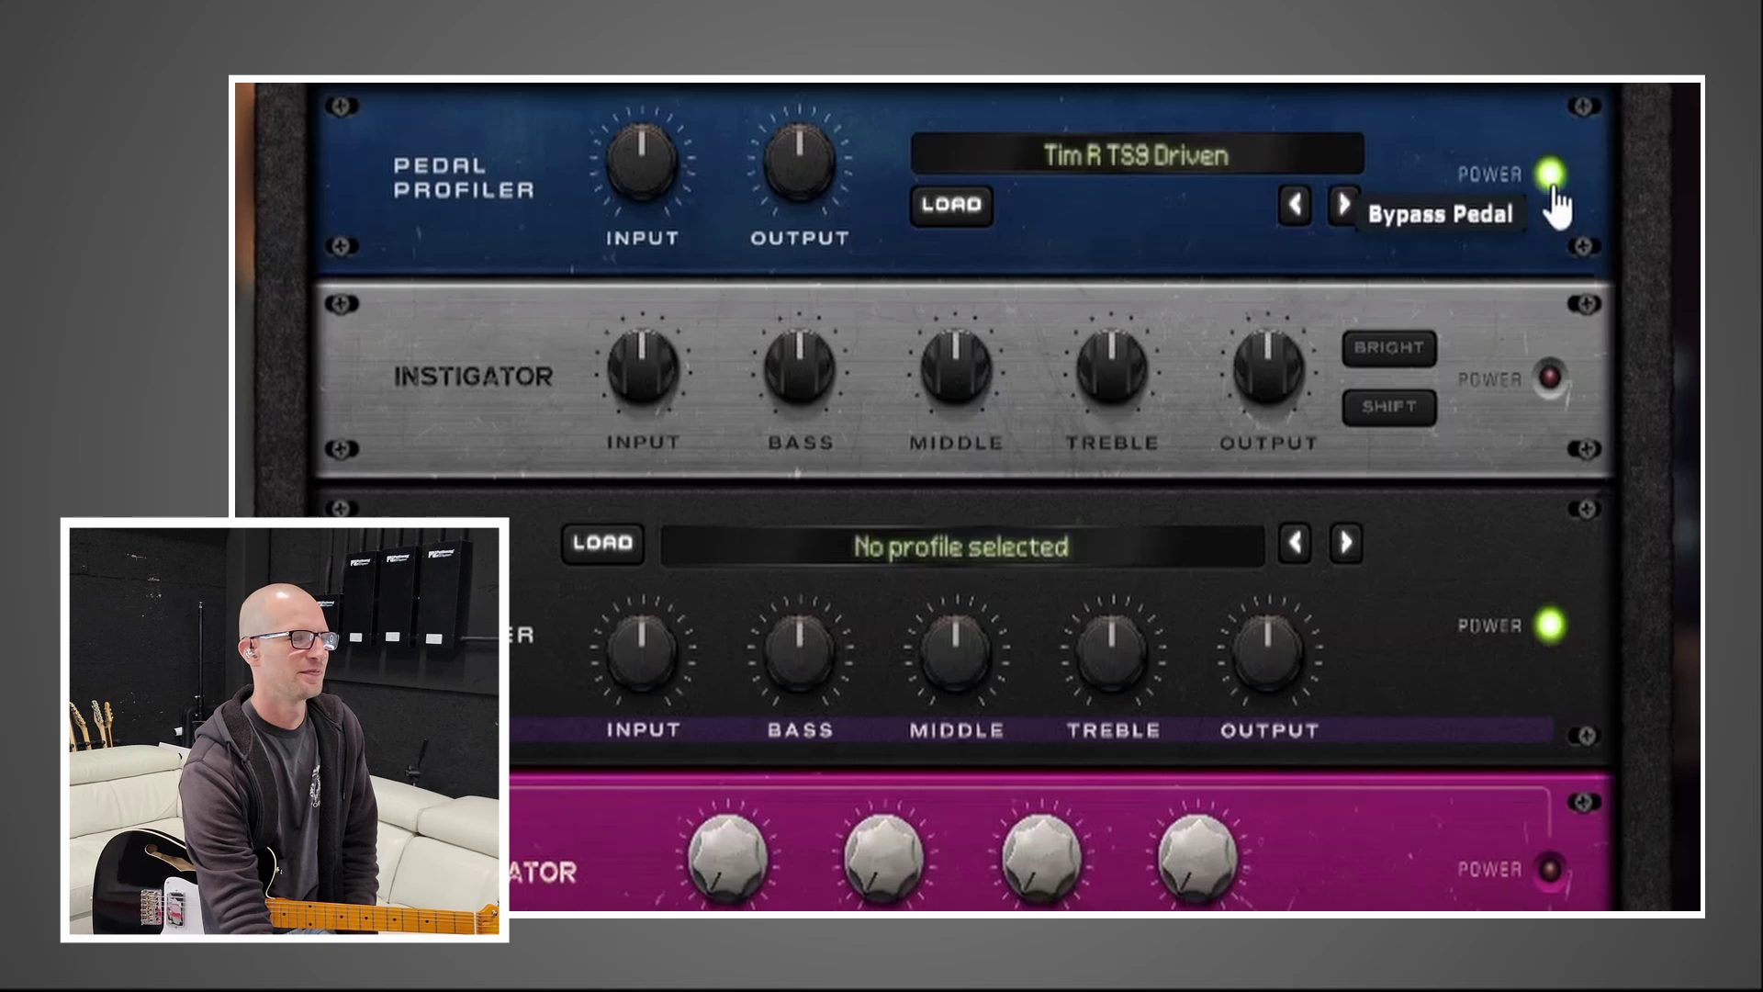
pyautogui.click(1548, 375)
# Load Tim R 5152 Clean ish.nam from Amps > Guitar > TimR > 5150 ii Pack into the Amp Profiler, and power on the Aggravator.
pyautogui.scroll(-3, 425, 386)
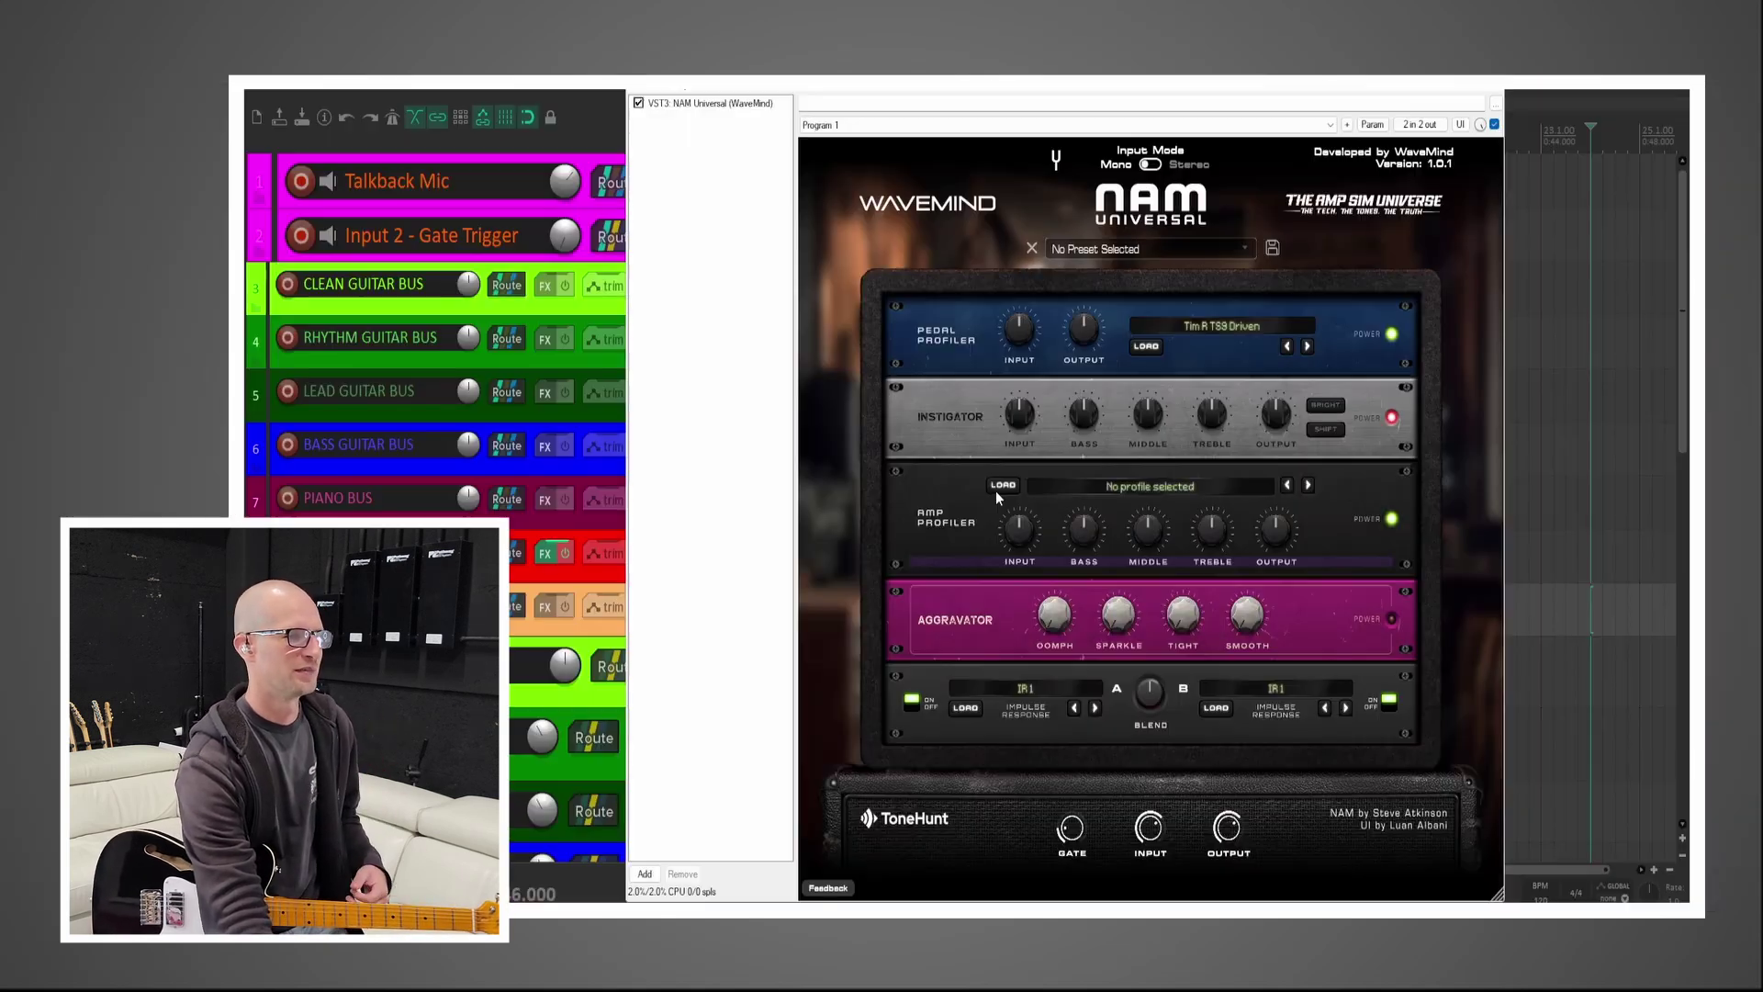
pyautogui.click(1001, 488)
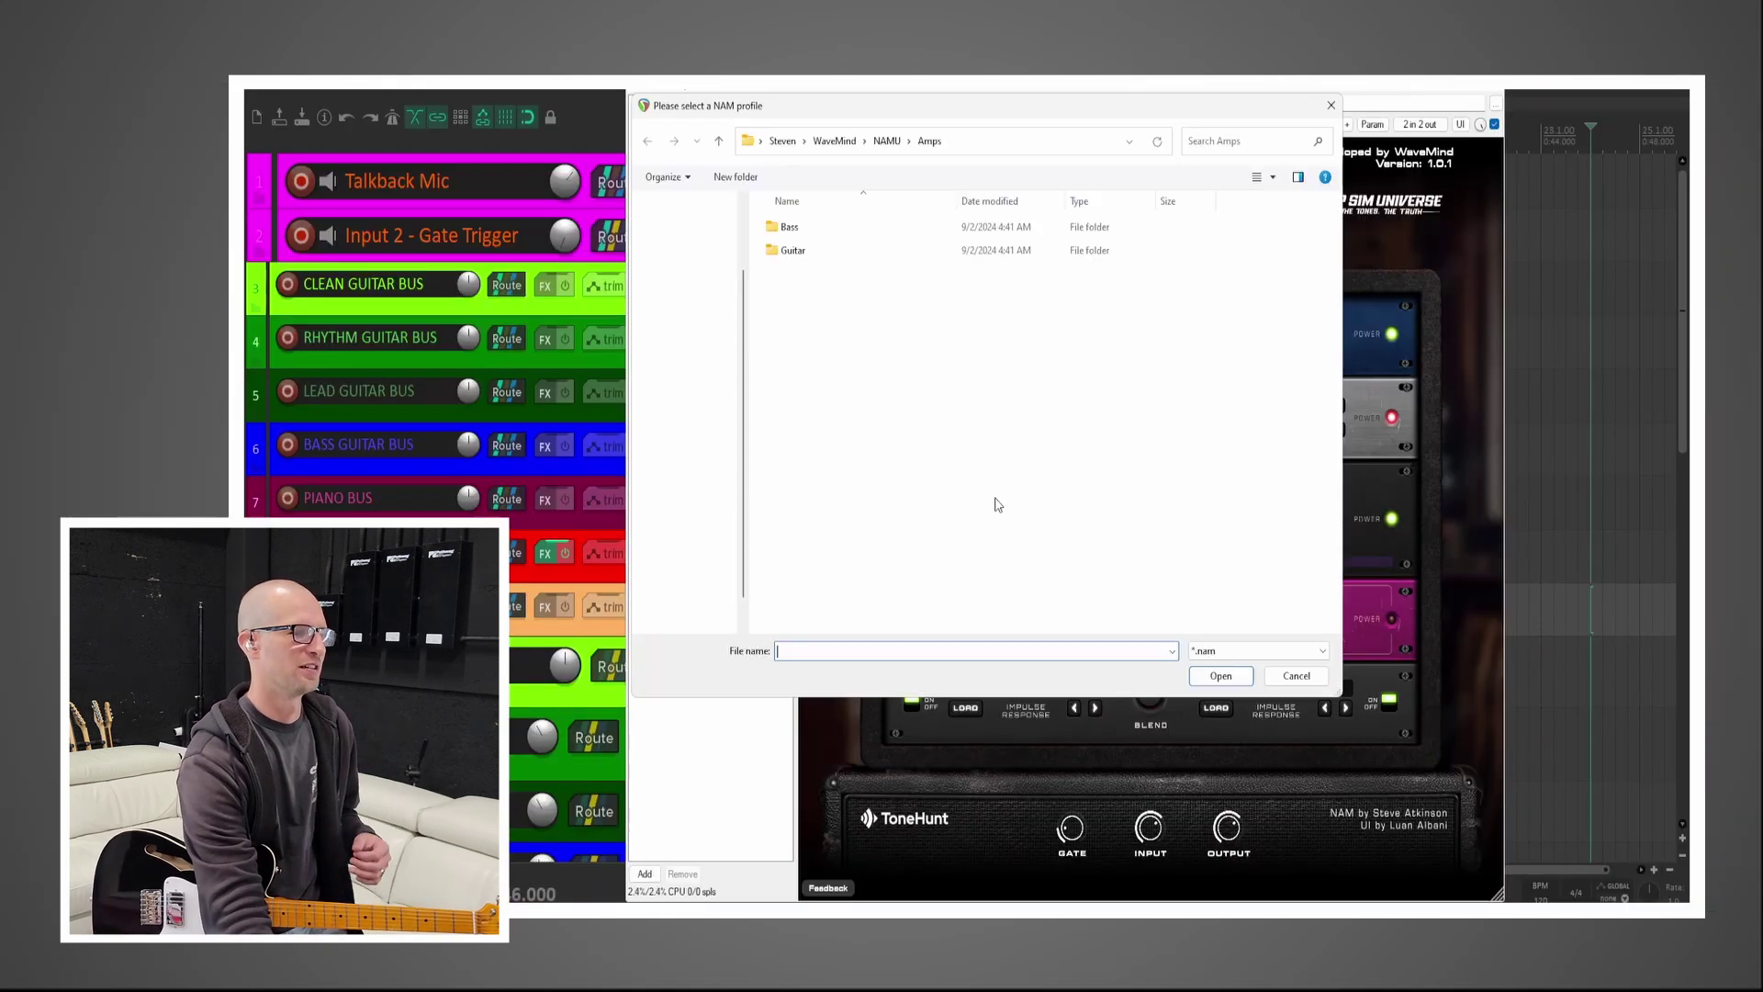
pyautogui.doubleClick(827, 257)
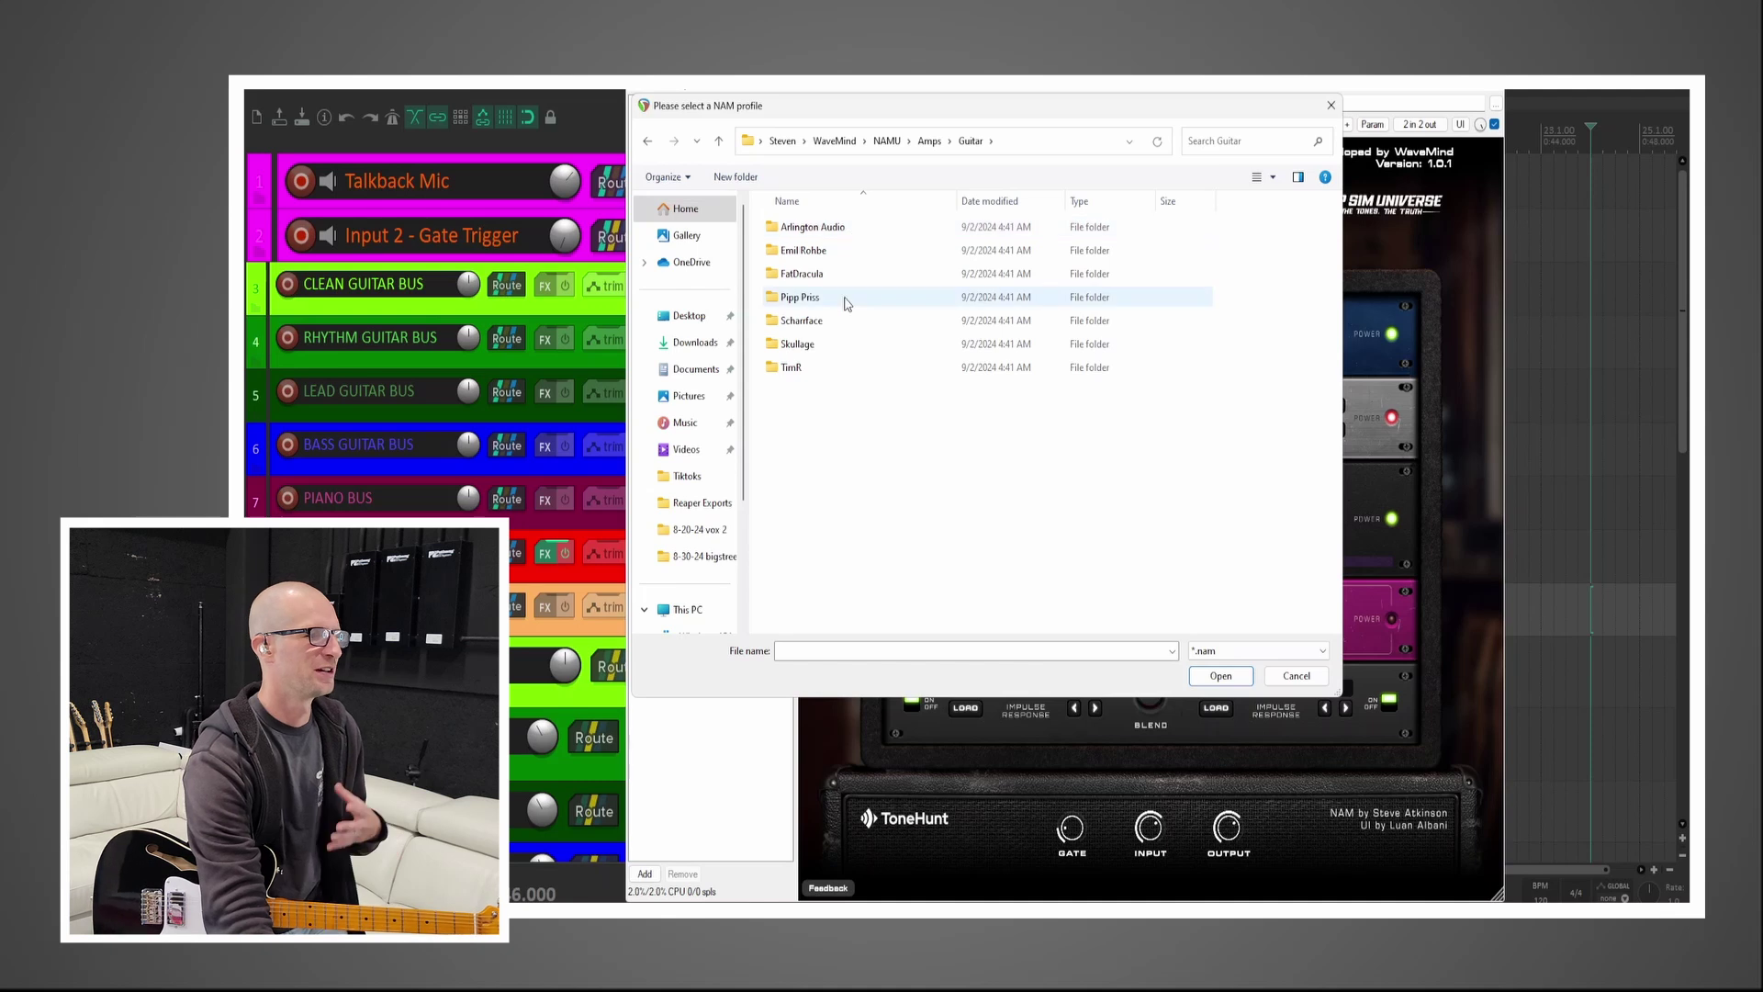
pyautogui.doubleClick(844, 367)
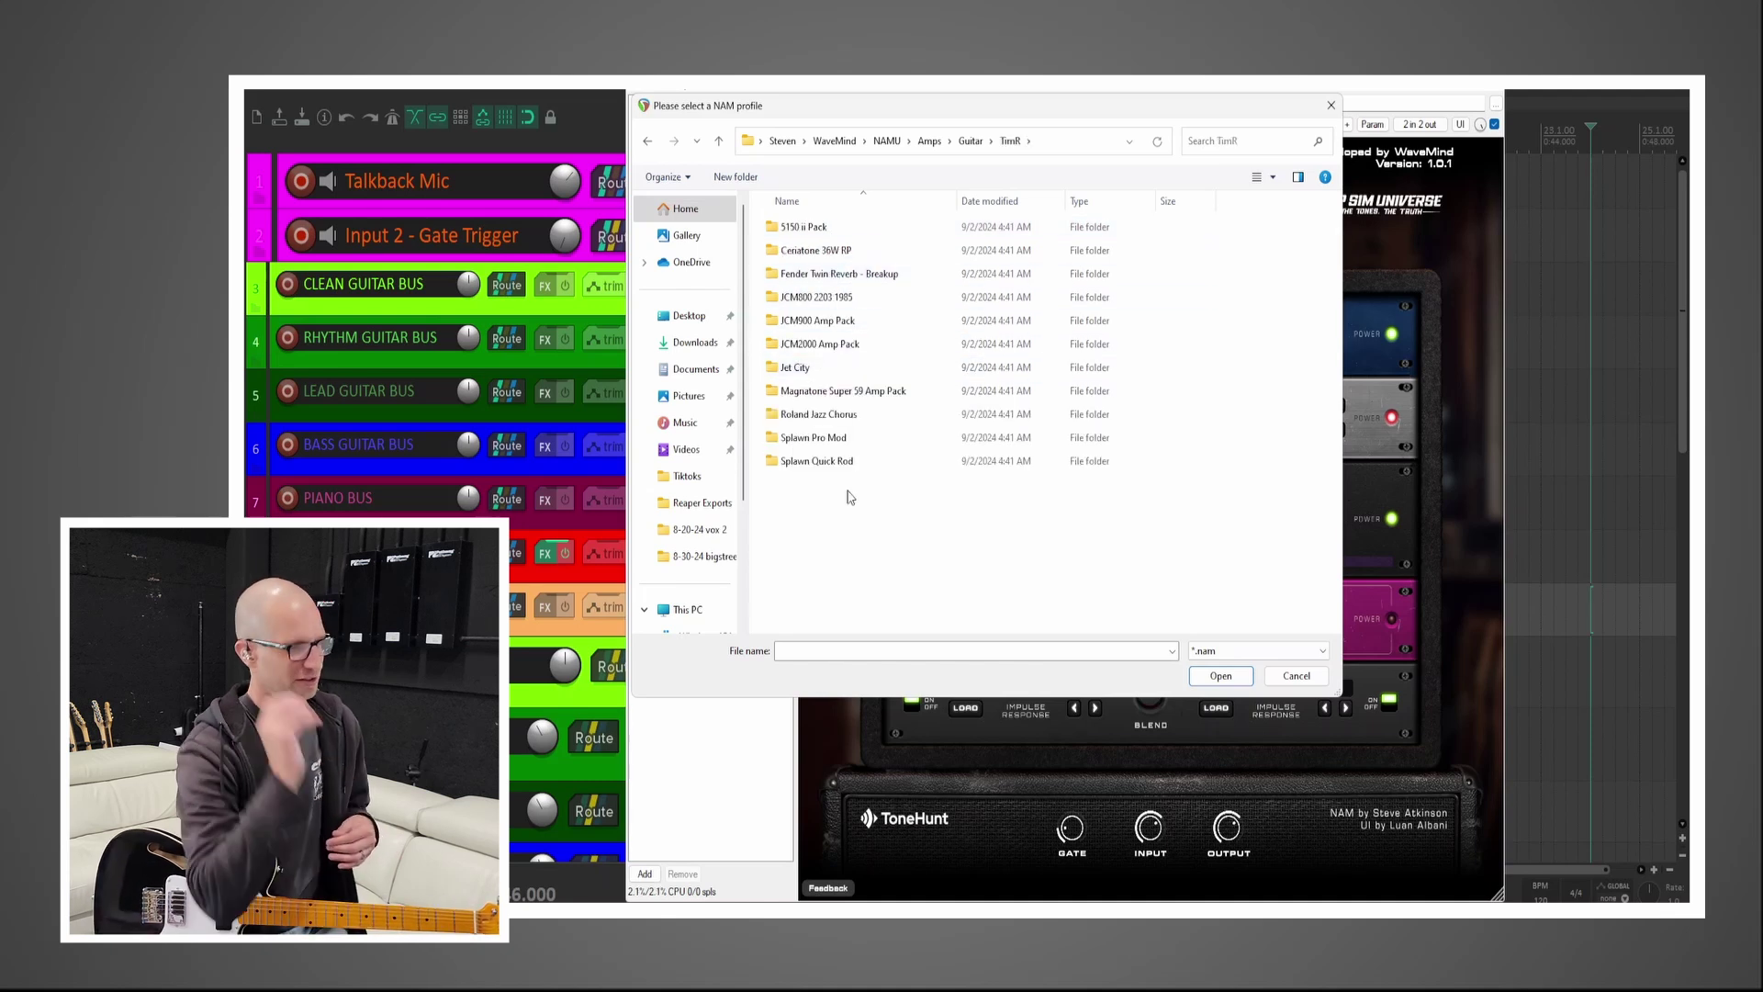
pyautogui.doubleClick(911, 227)
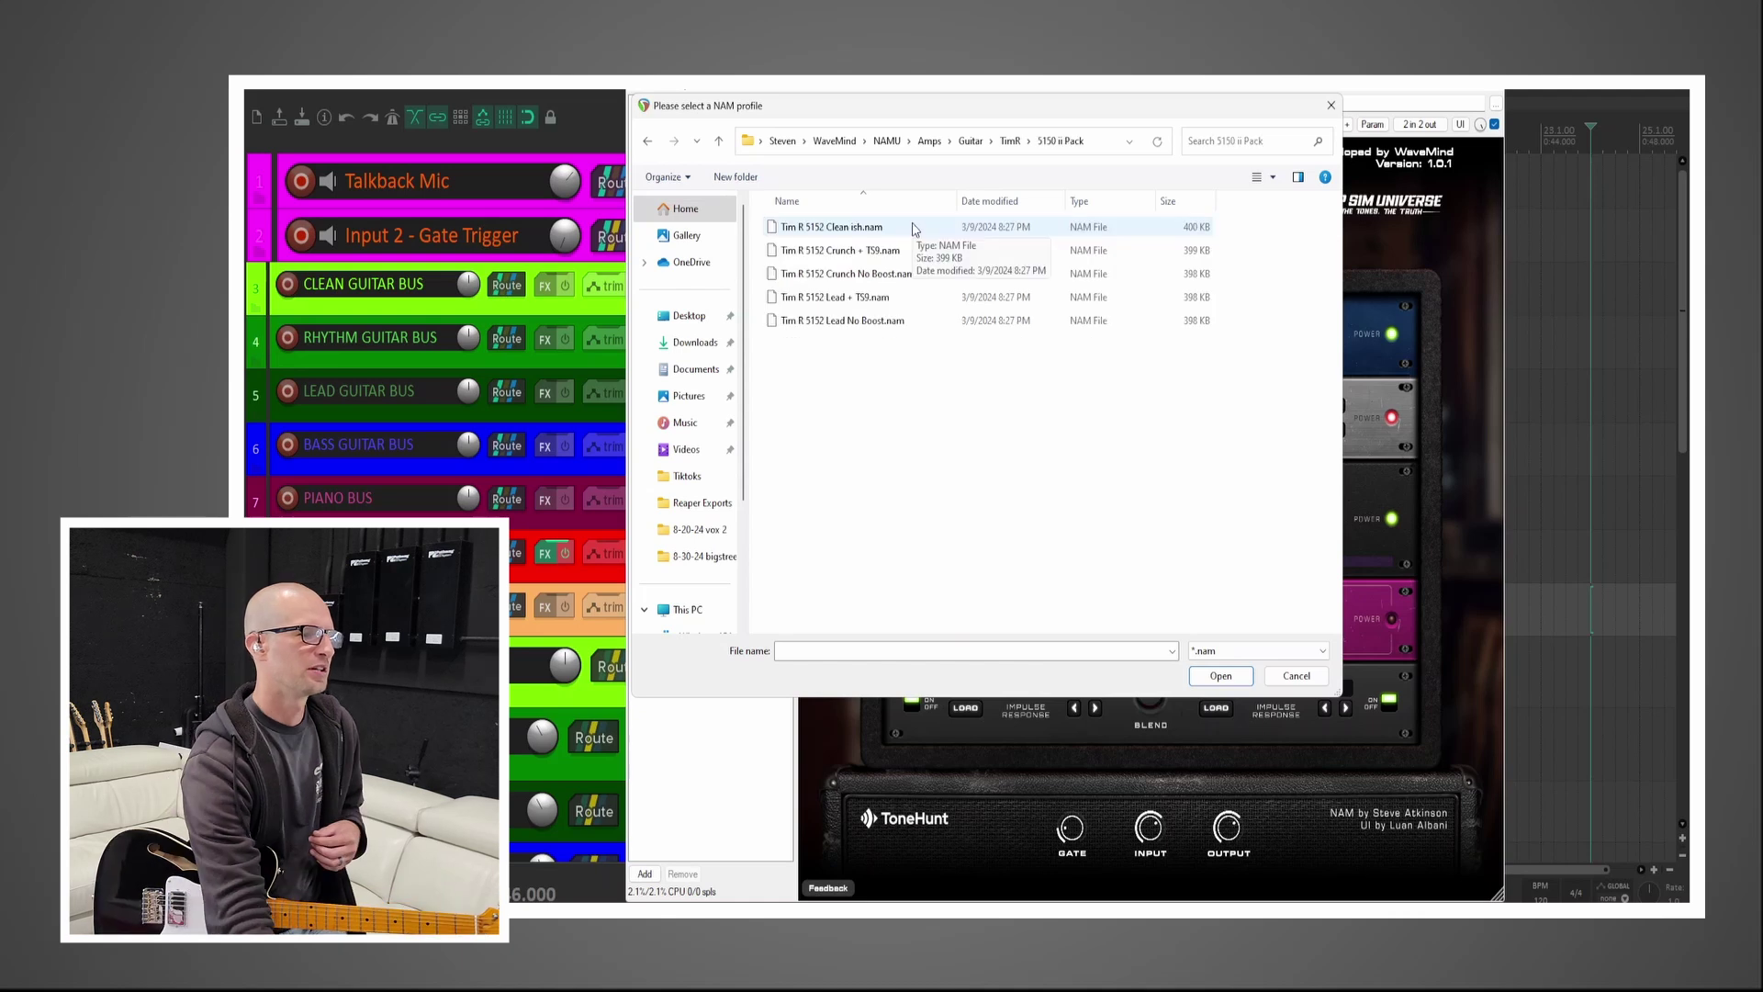
pyautogui.doubleClick(912, 226)
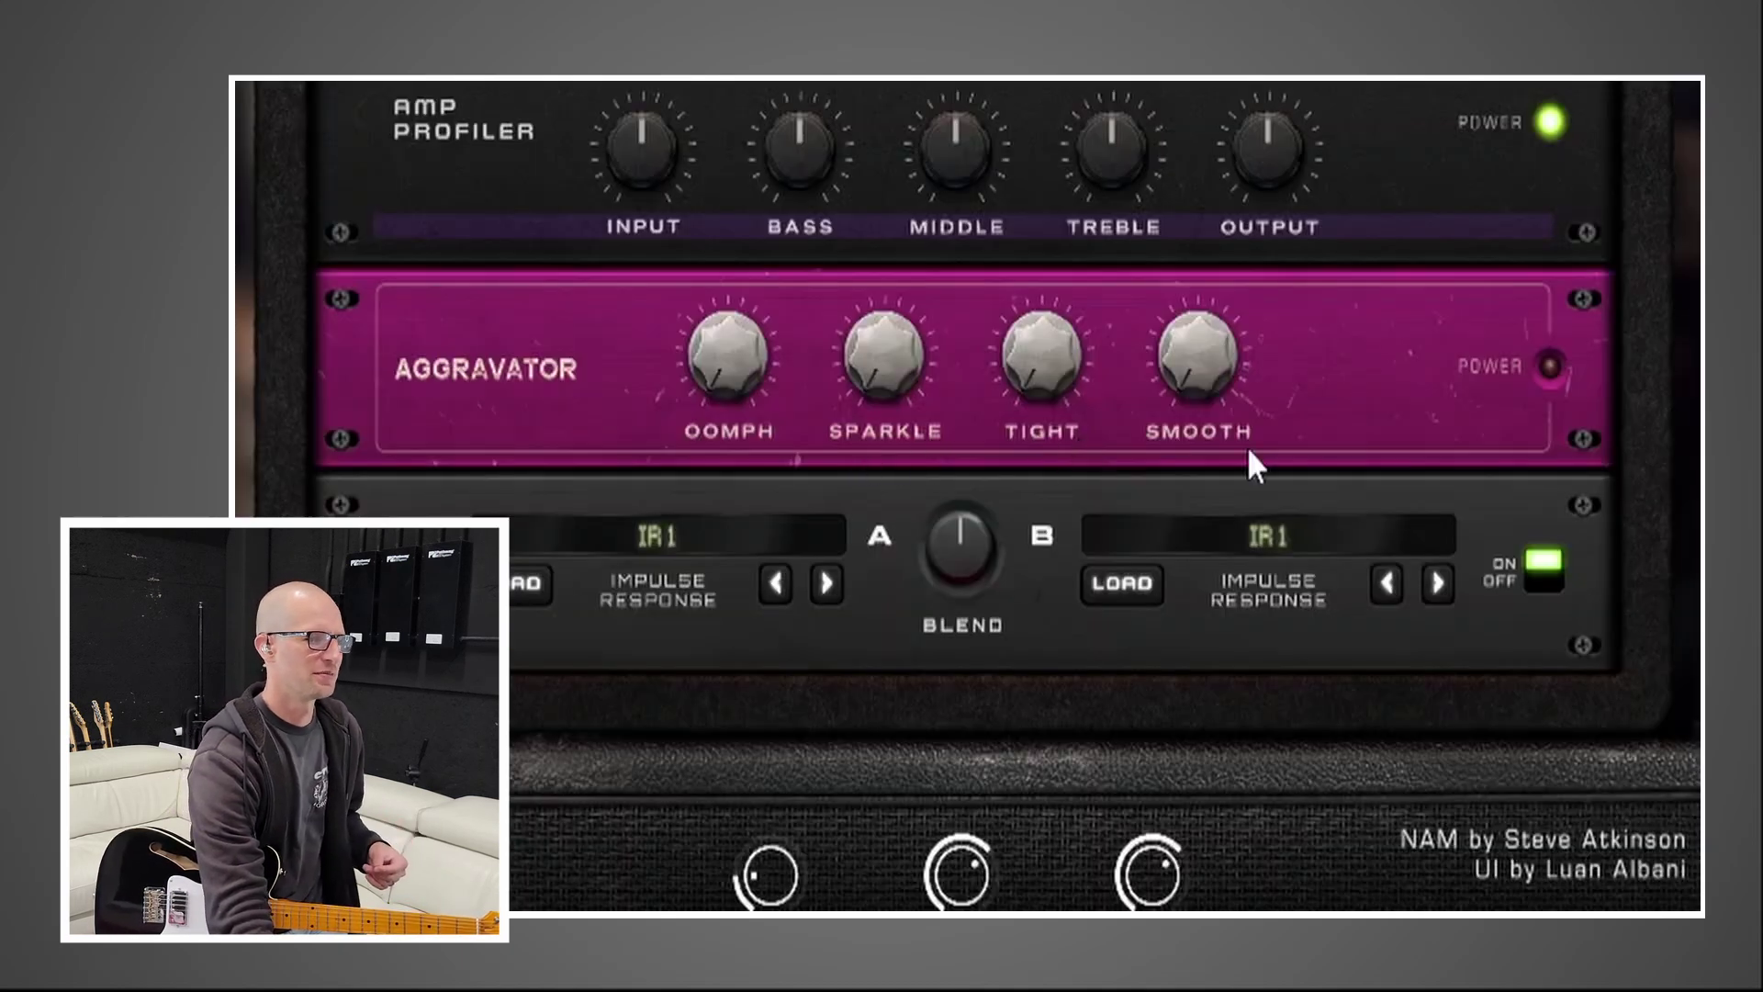
pyautogui.click(1550, 367)
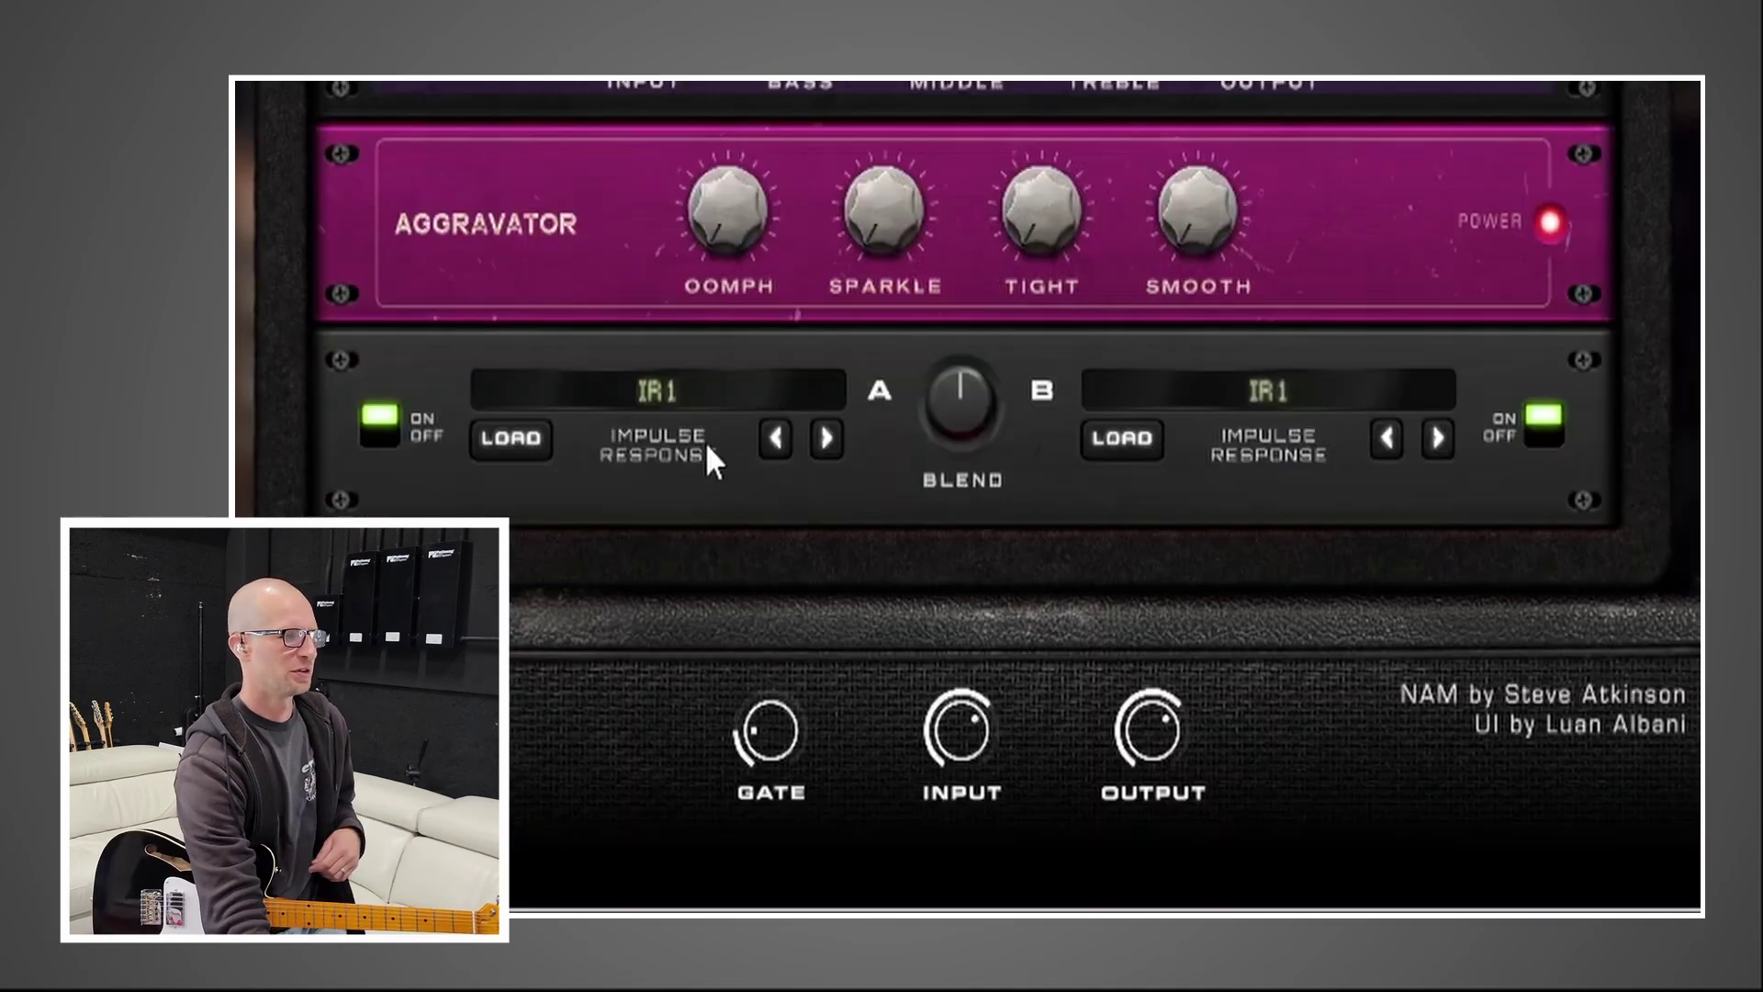
# Load the BR-MR-SM57-07-Cap-Center impulse response from the Marshall 1960AV - SM57 folder into slot A, and lower the overall output gain.
pyautogui.click(530, 450)
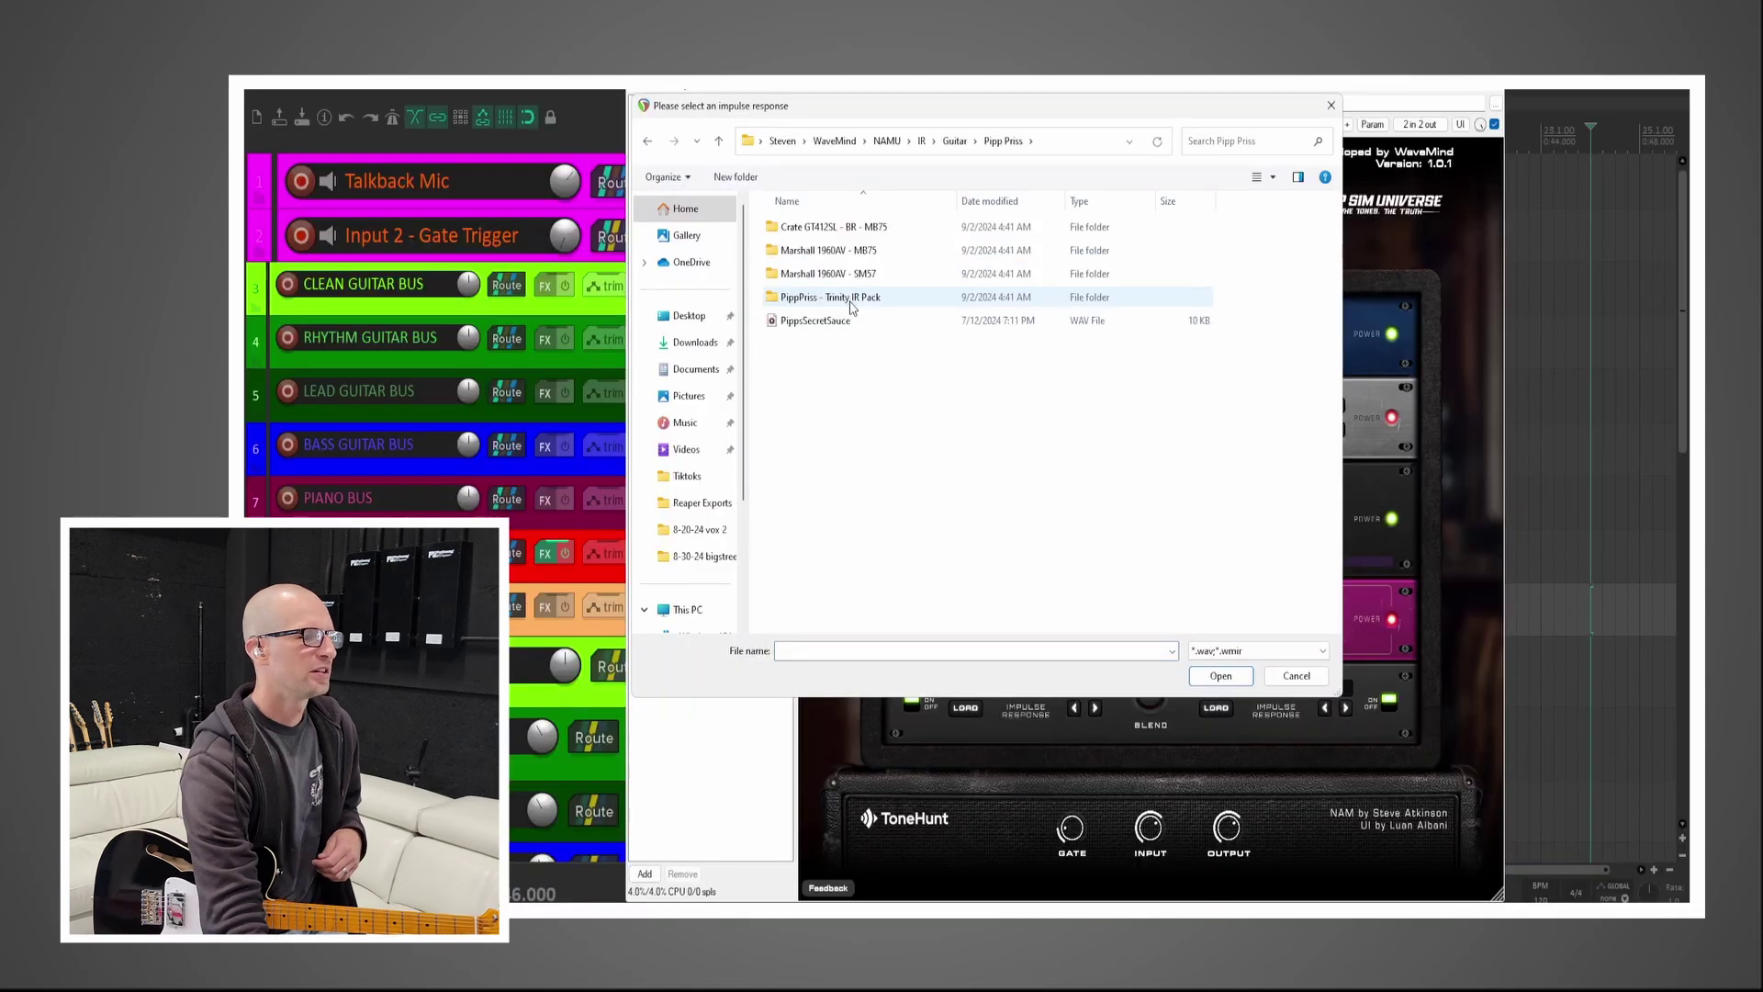
pyautogui.doubleClick(901, 275)
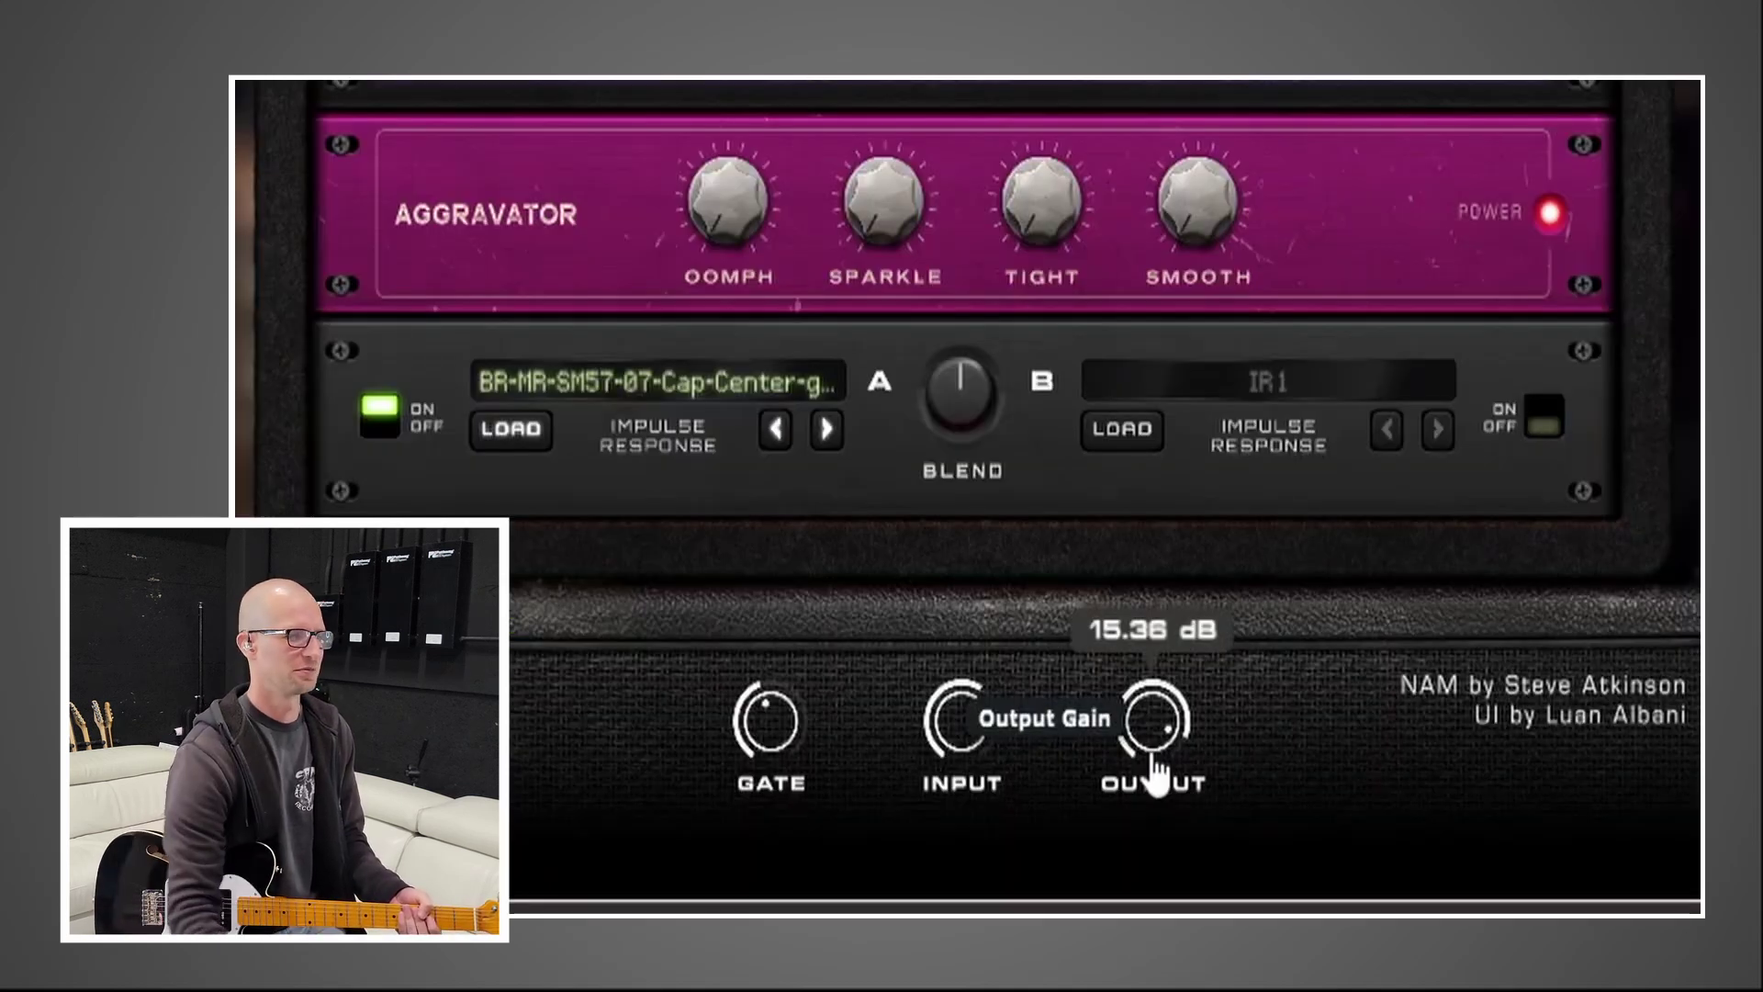
pyautogui.moveTo(1153, 771); pyautogui.dragTo(1150, 834)
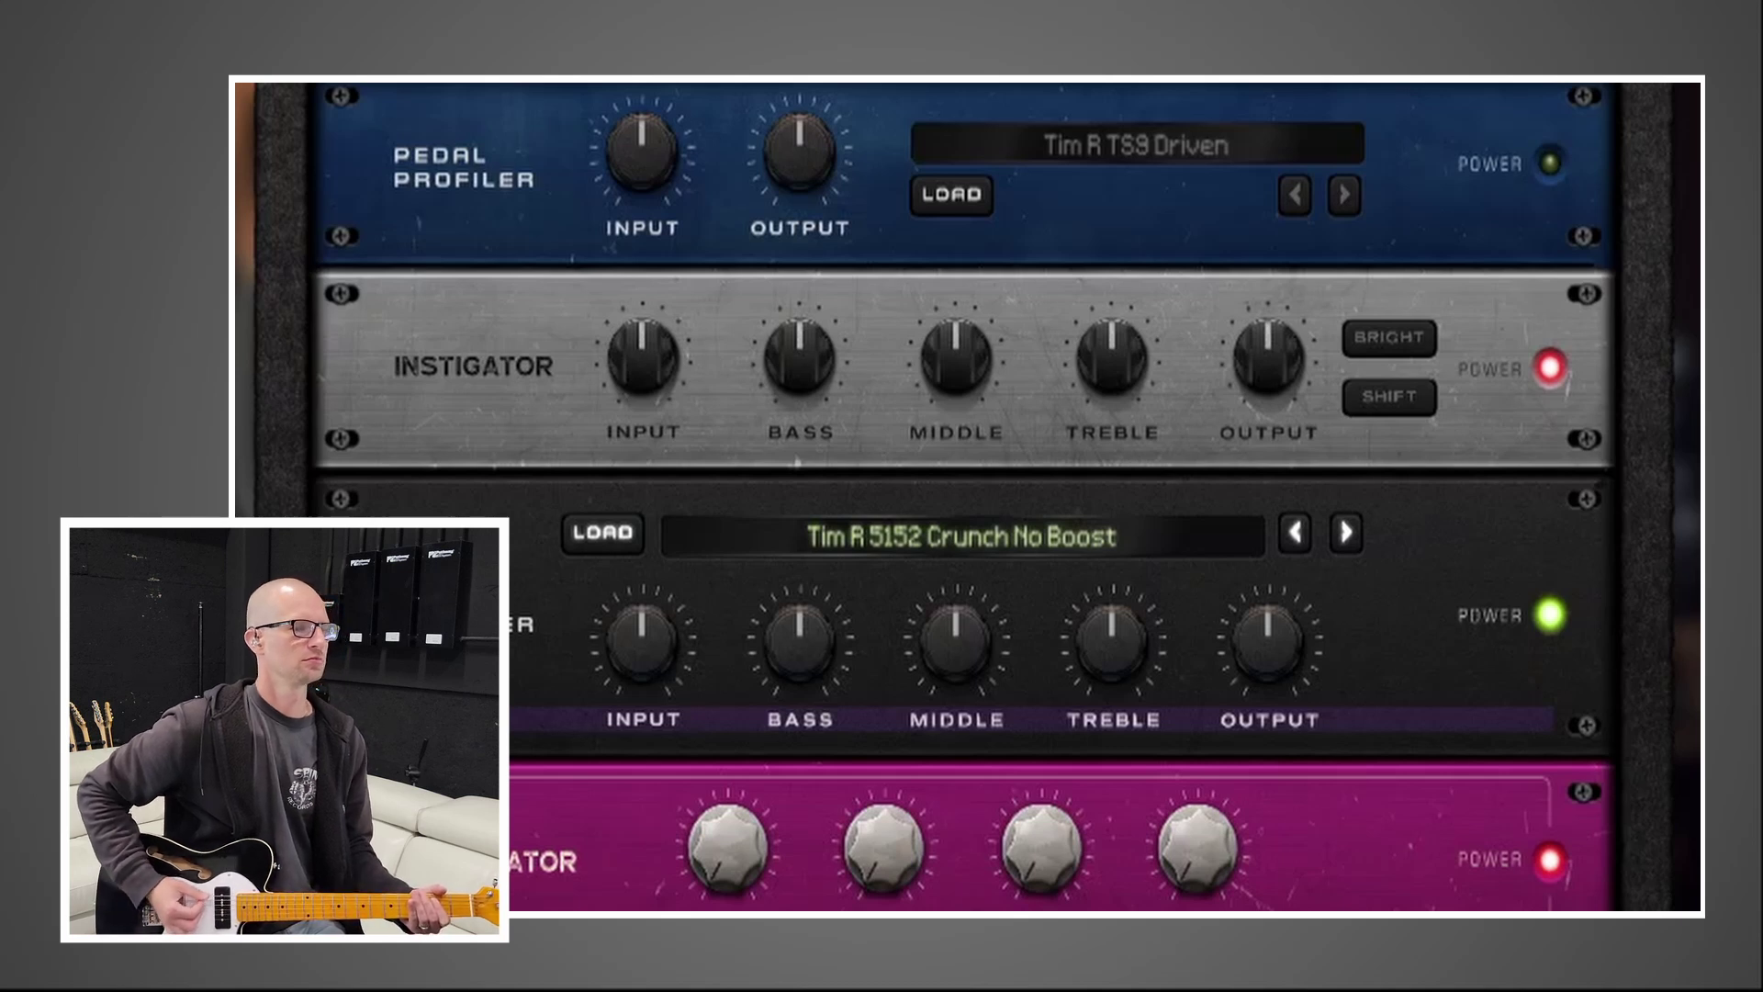
# Switch the Pedal Profiler on and back off to compare the tone with and without the pedal.
pyautogui.click(1551, 175)
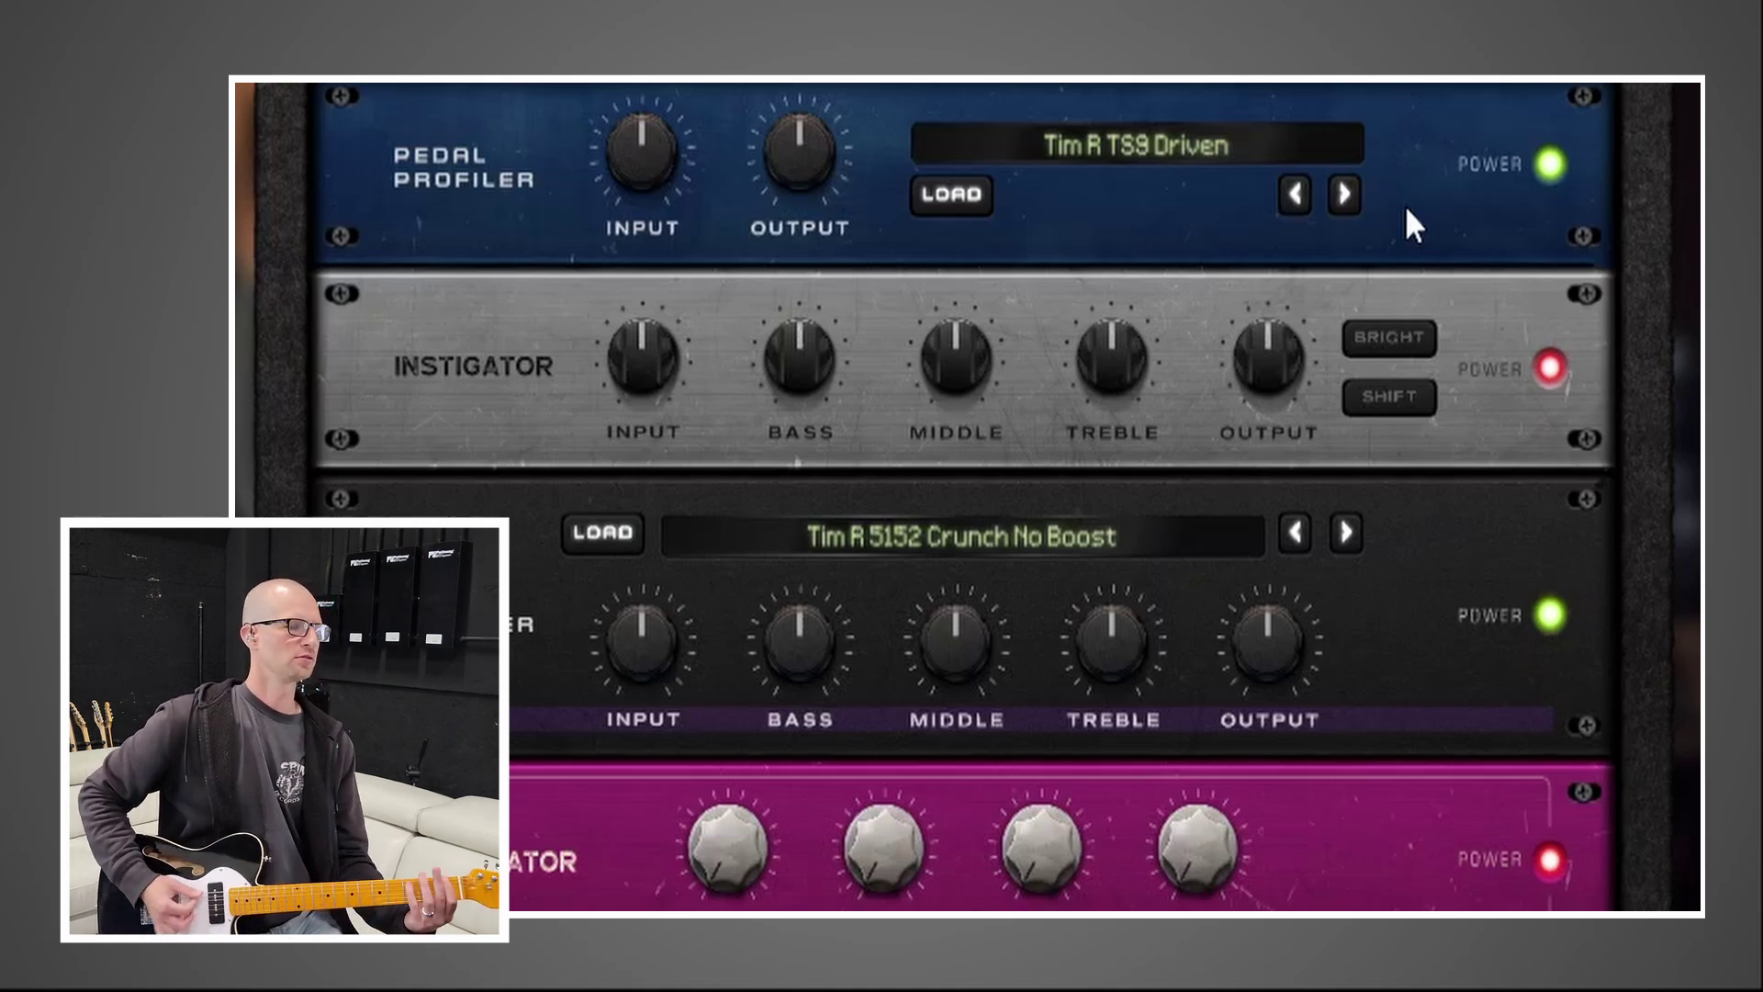
pyautogui.click(1548, 174)
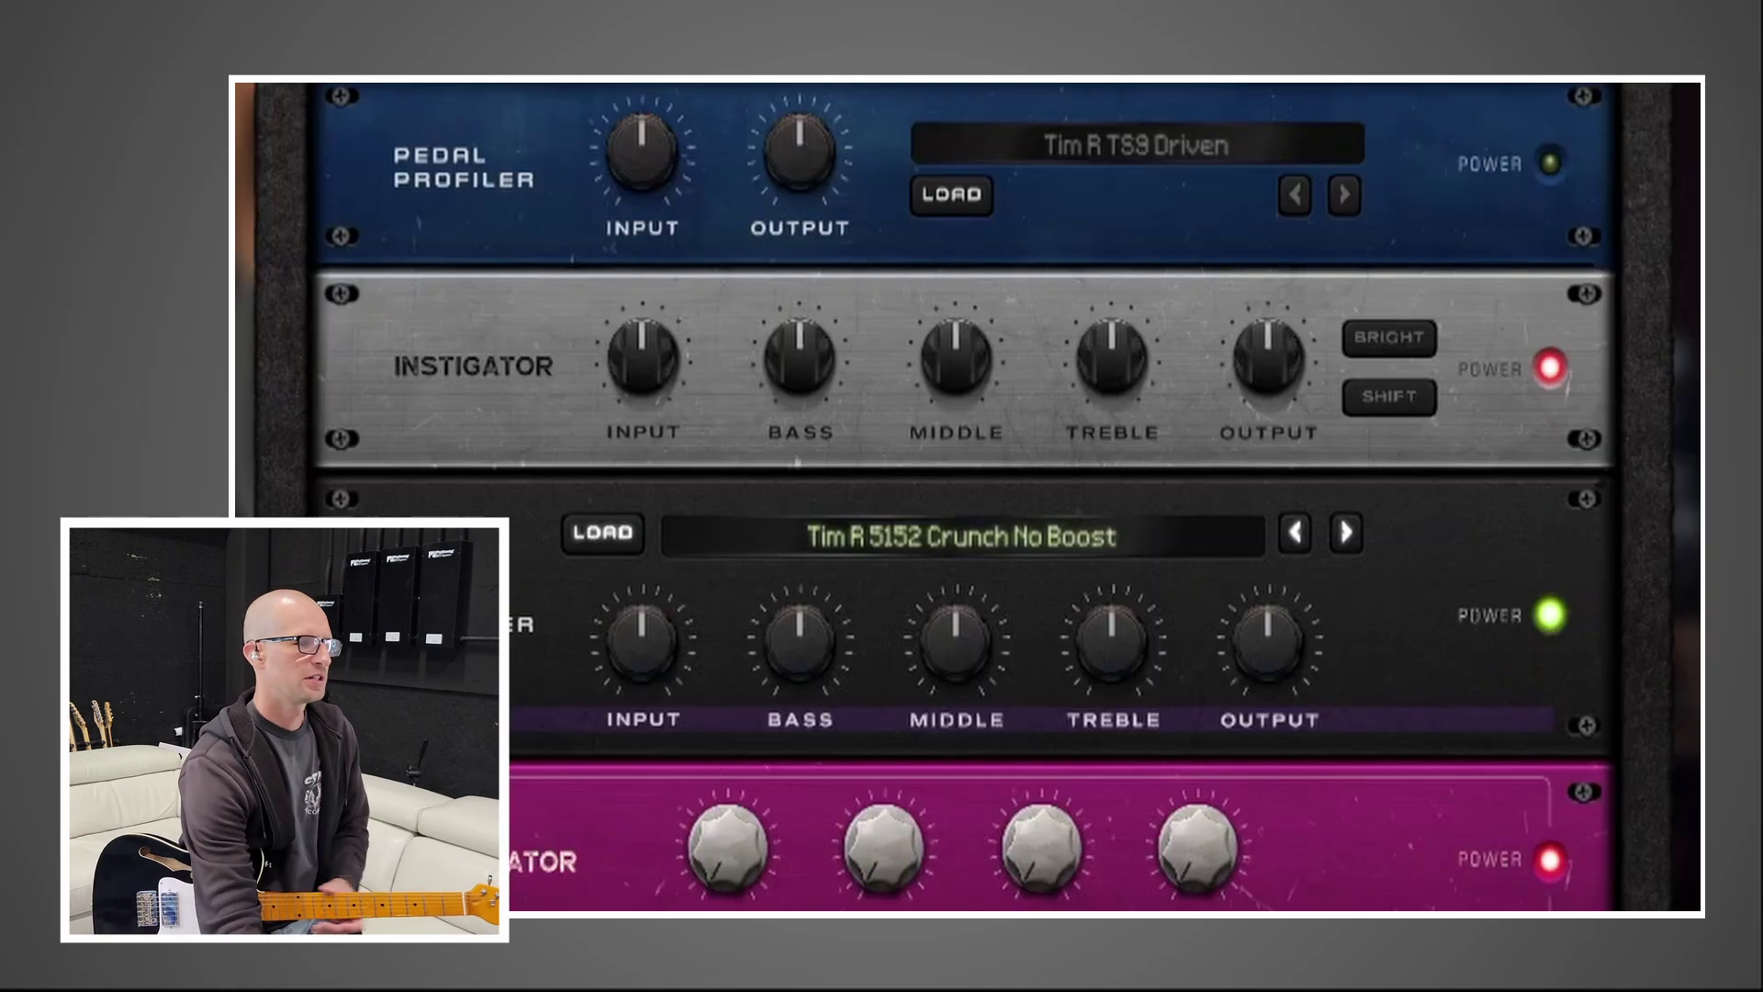
# Load the JET CITY - JCA22H - CRUNCH - G1.0 profile from Arlington Audio into the Amp Profiler and step through to G3.0.
pyautogui.click(618, 525)
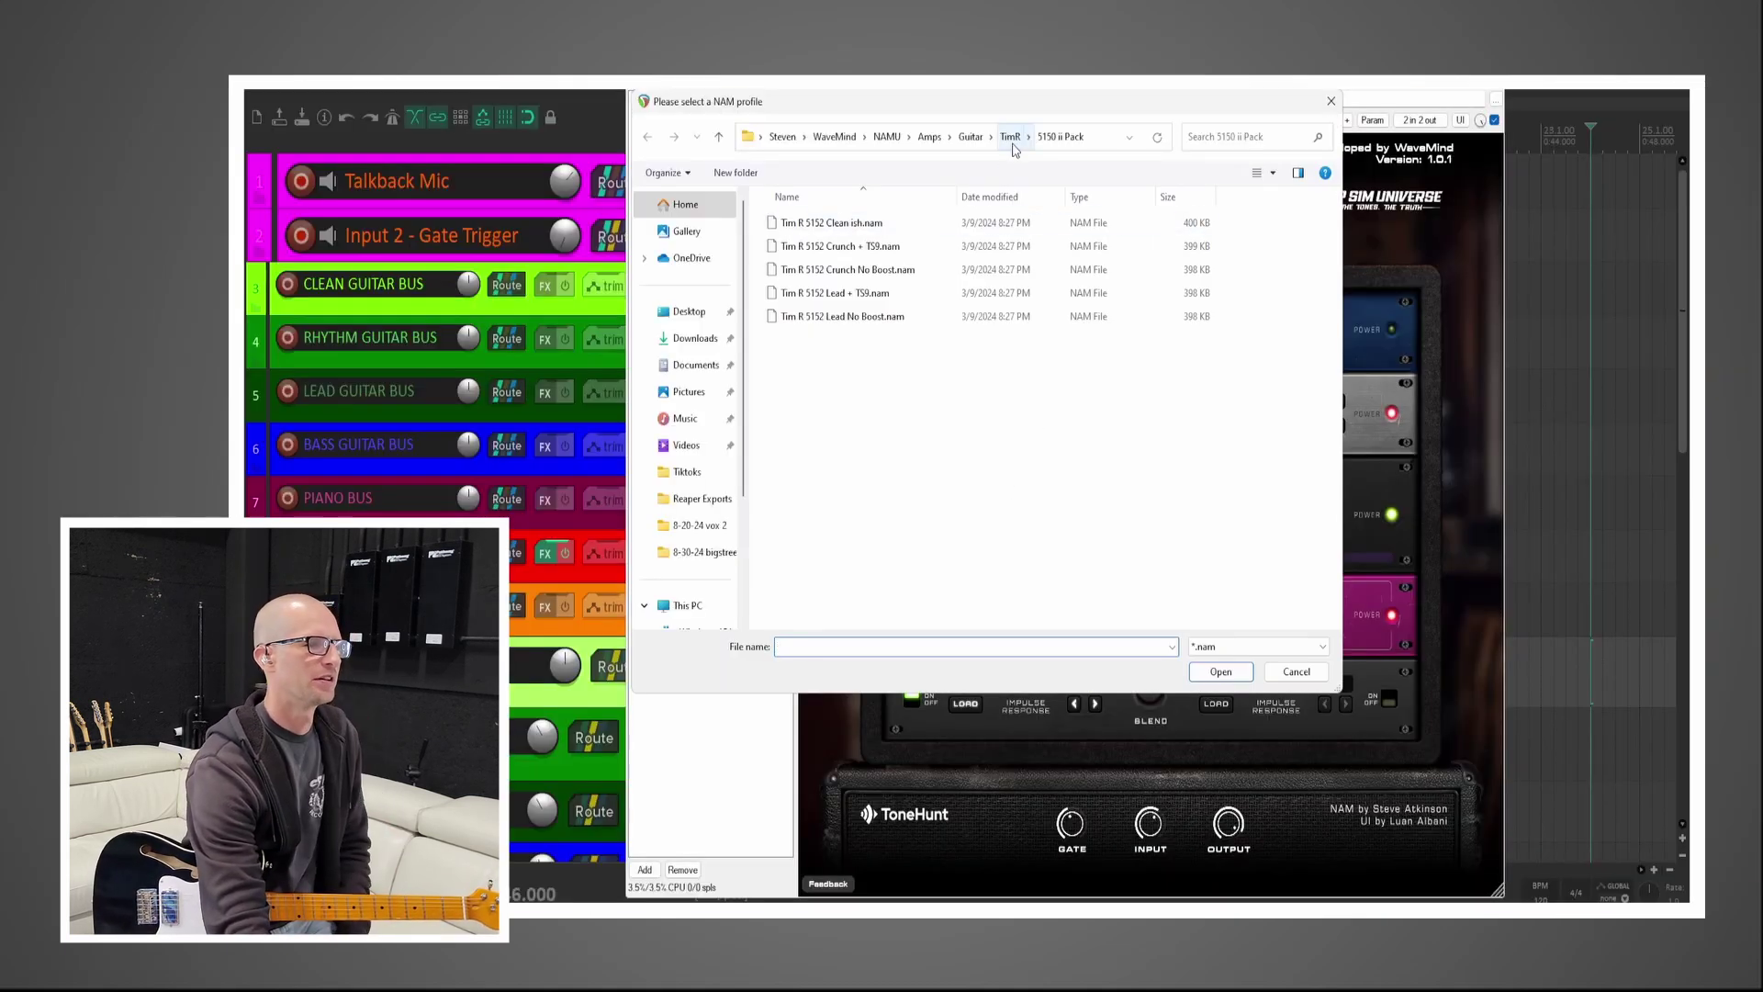
pyautogui.click(971, 135)
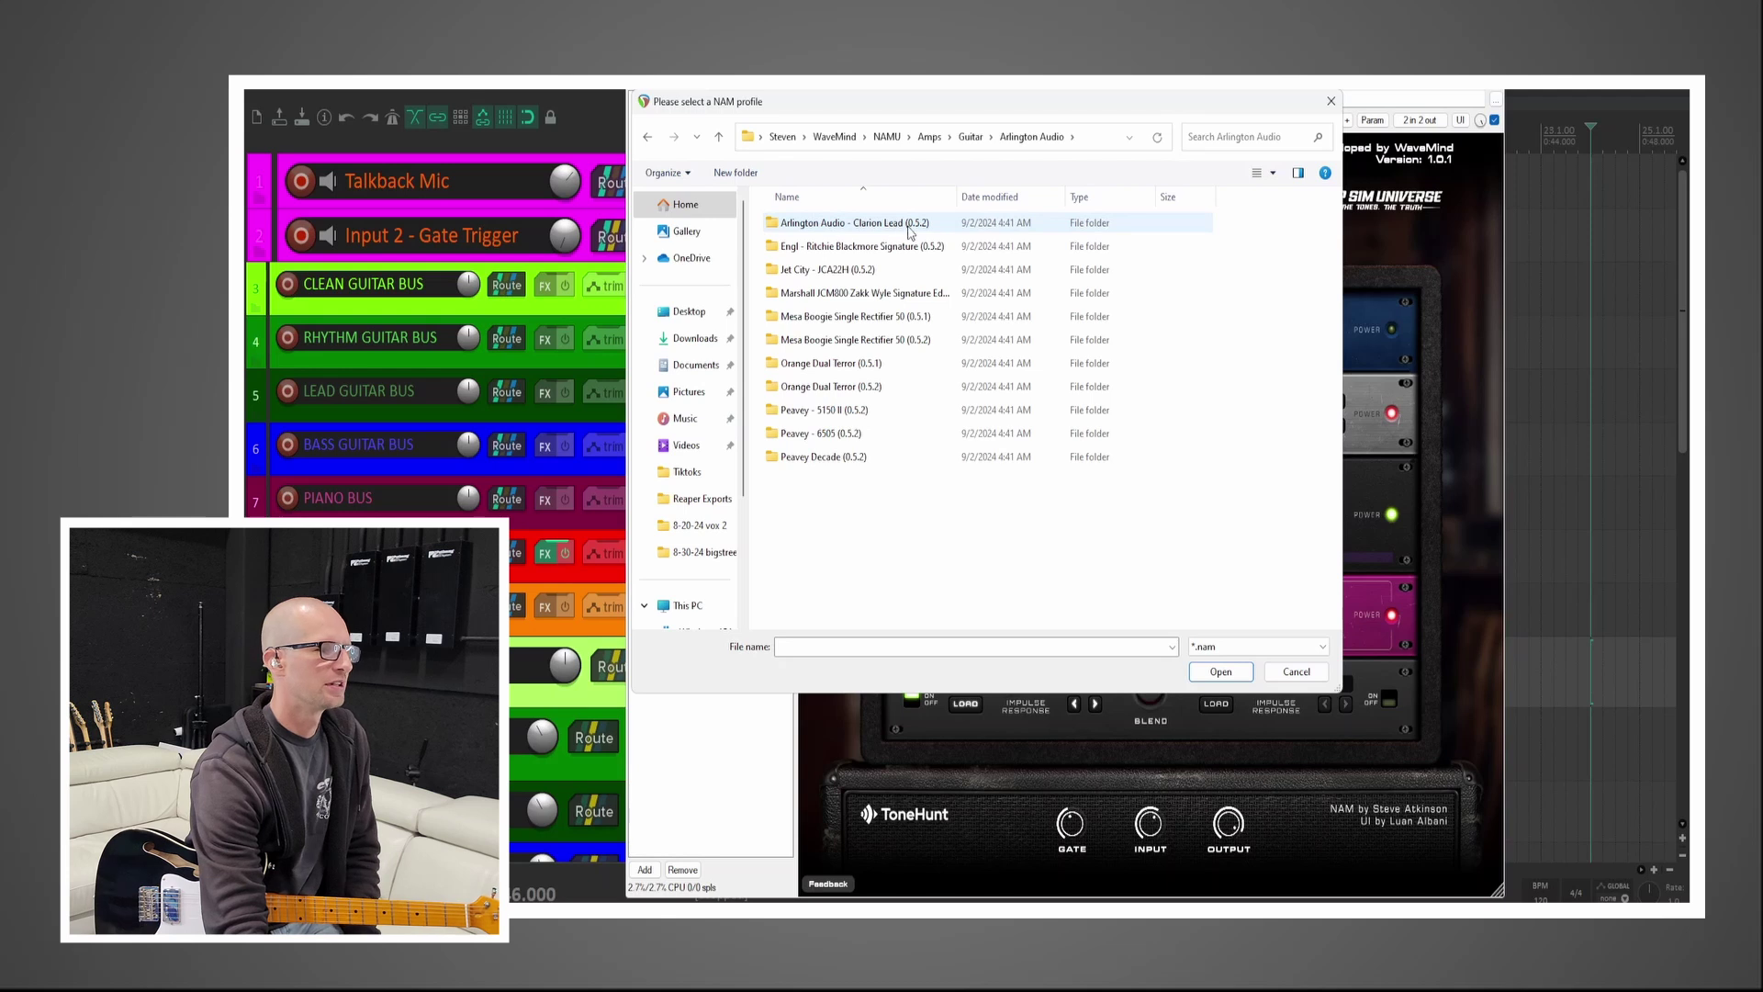
pyautogui.doubleClick(909, 269)
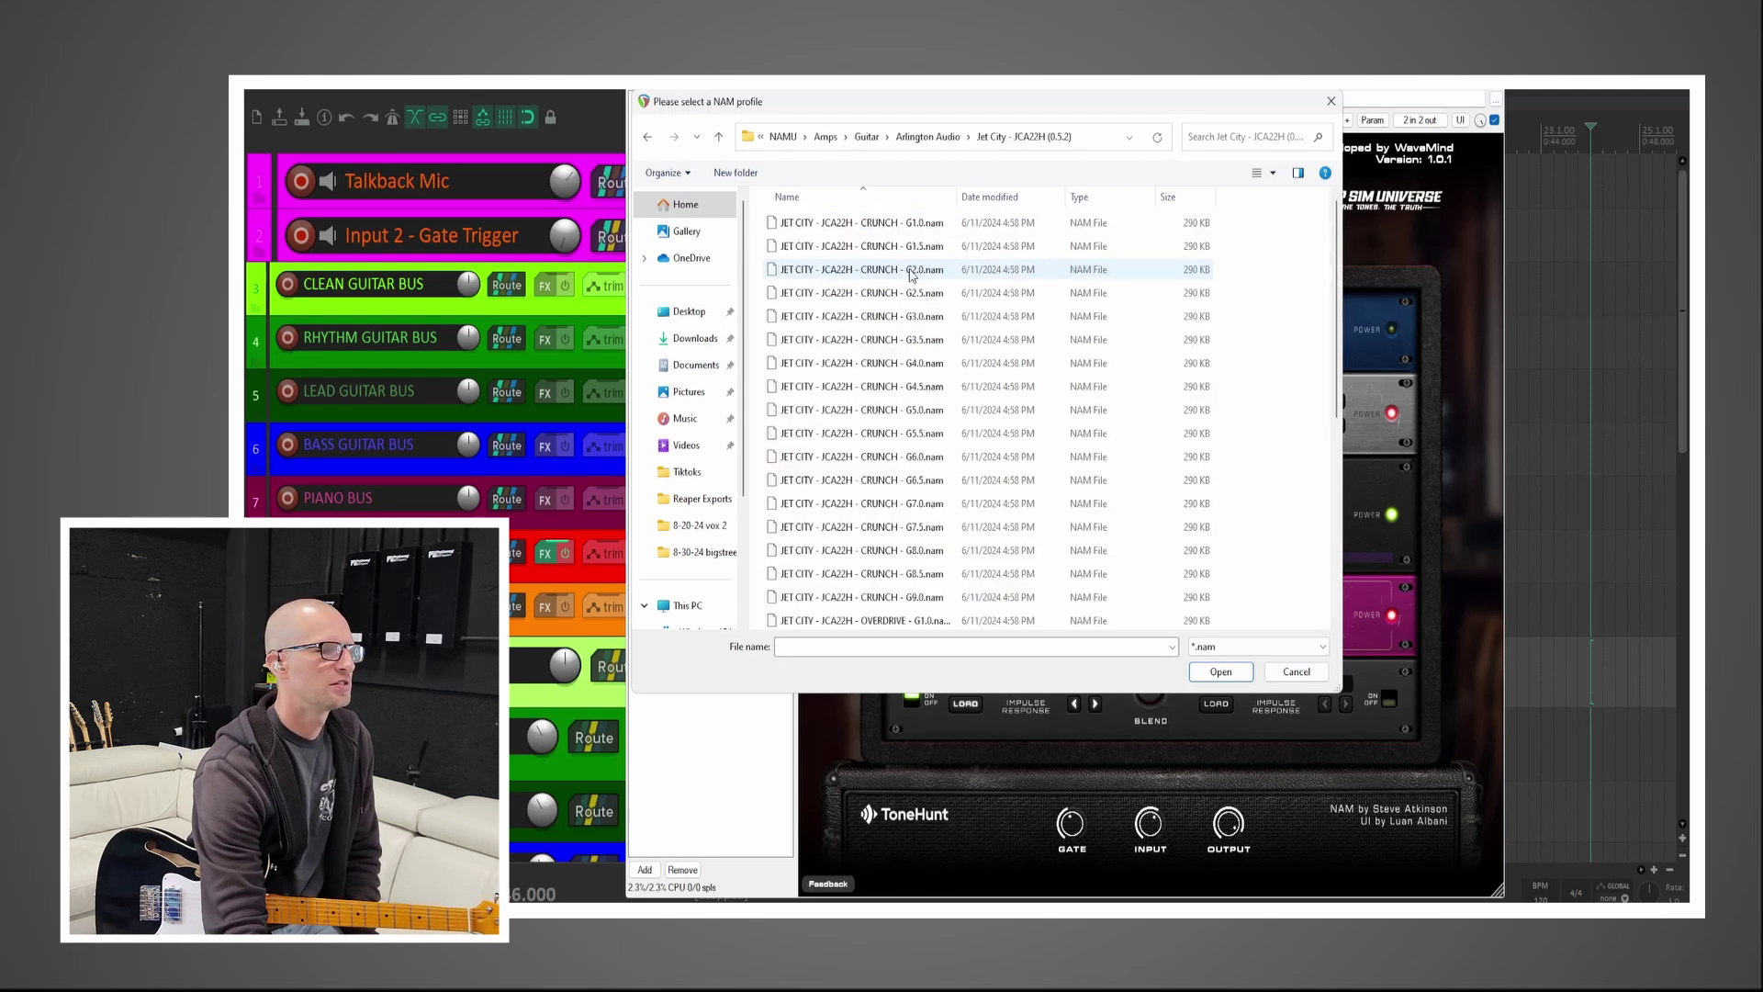
pyautogui.doubleClick(911, 223)
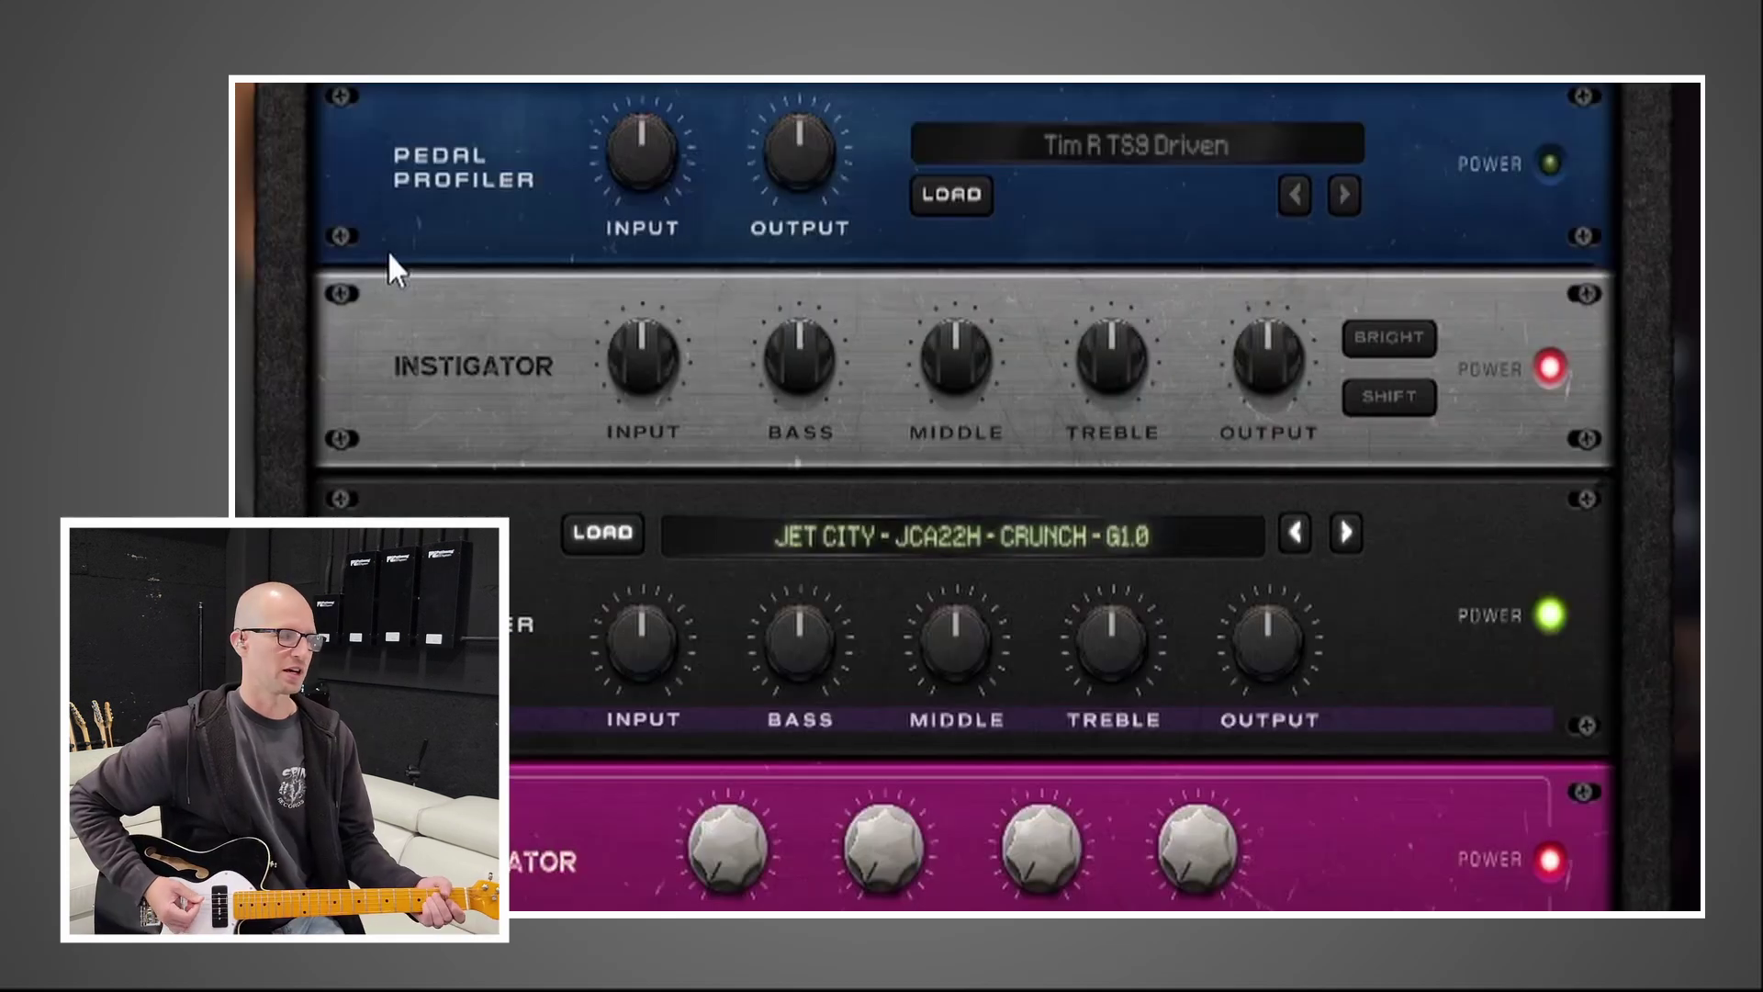
pyautogui.click(1296, 537)
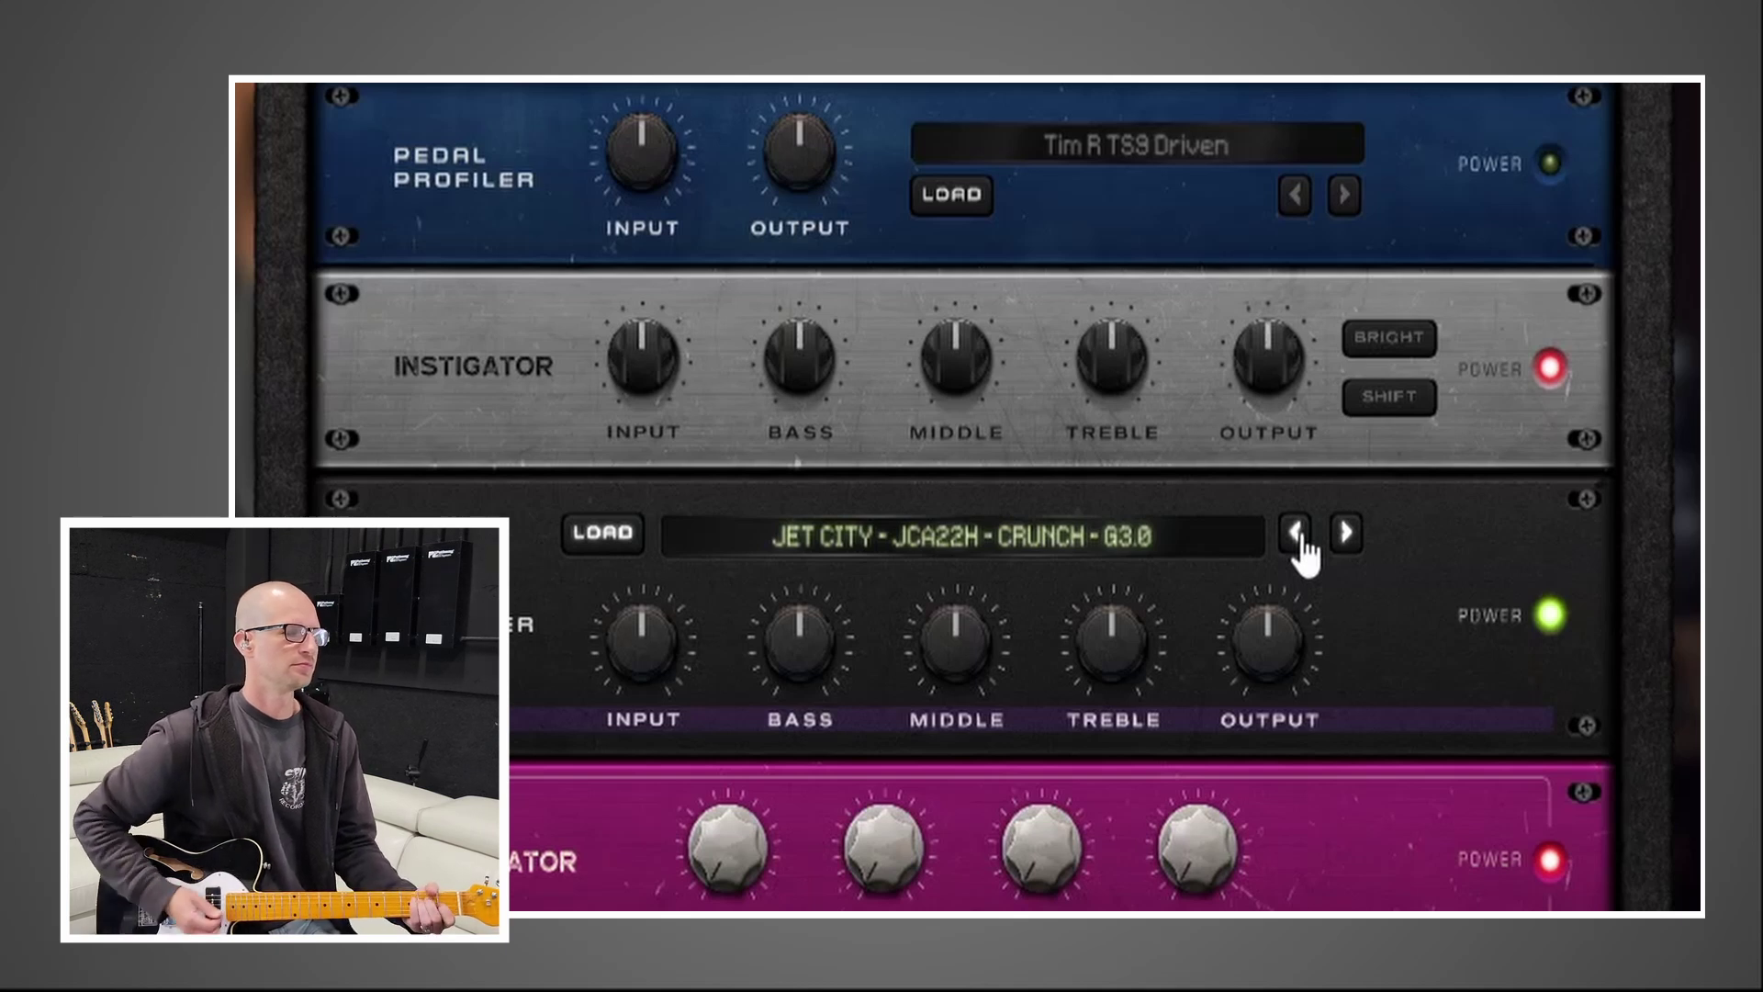
# Bypass the Instigator and switch it back on to compare the tone.
pyautogui.click(1547, 368)
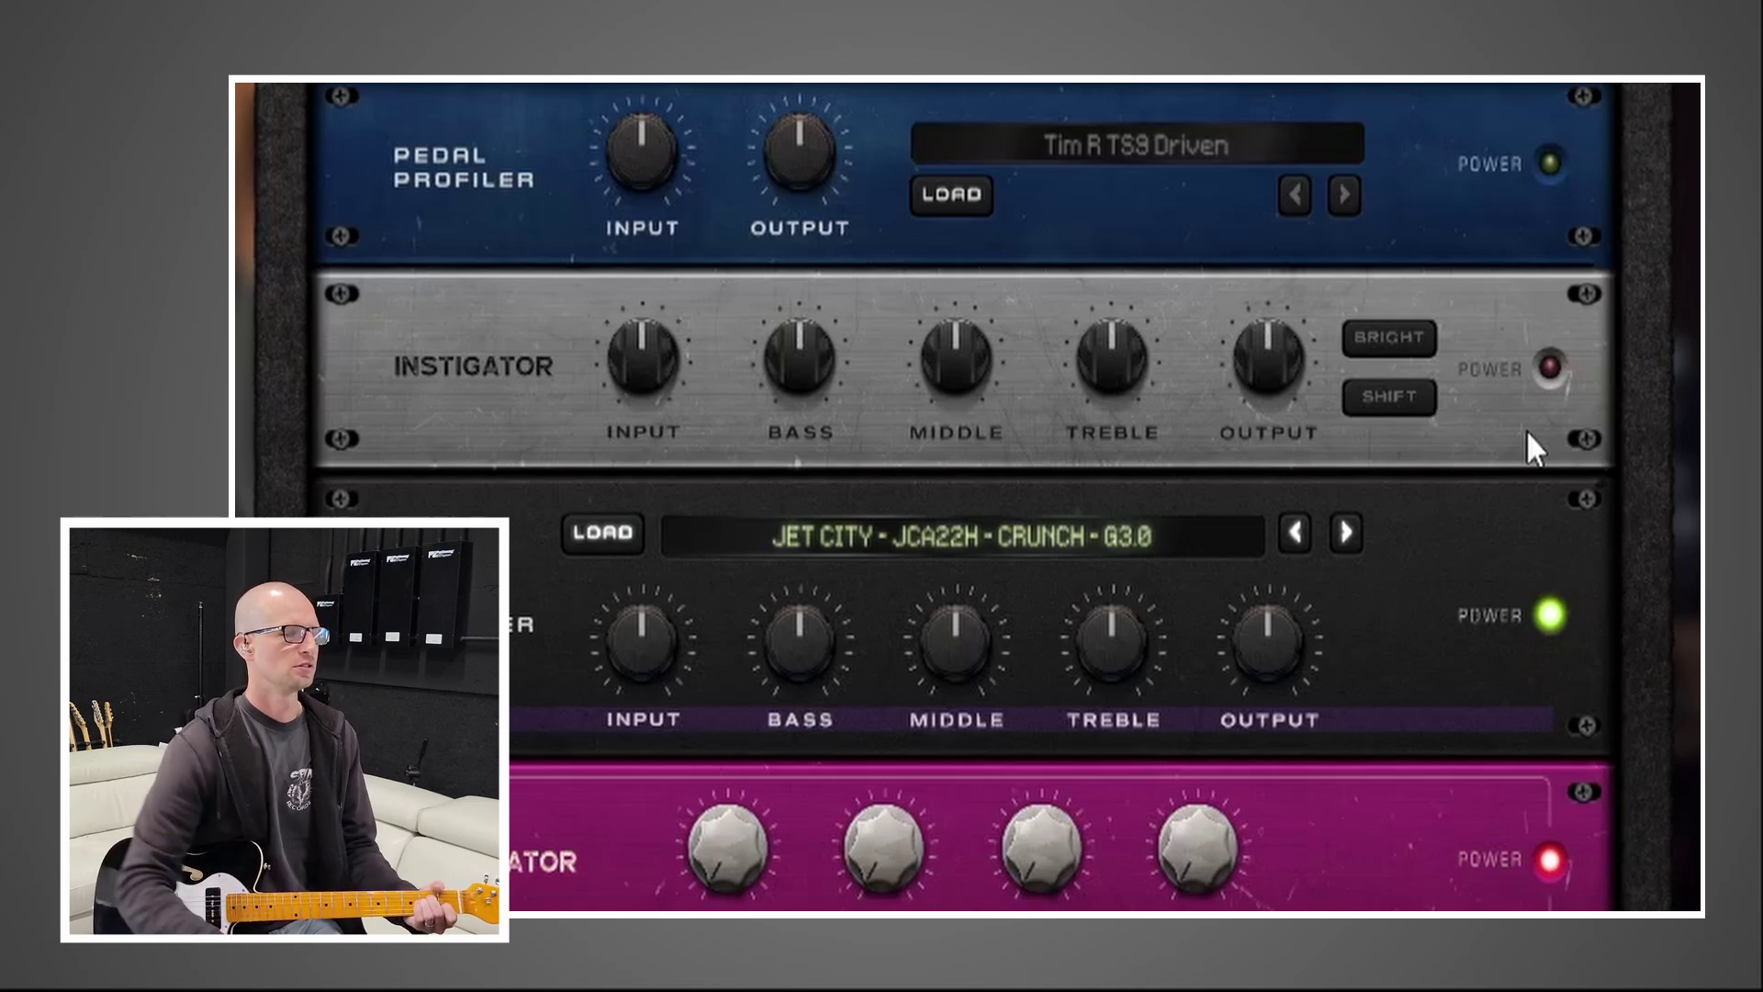
pyautogui.click(1546, 369)
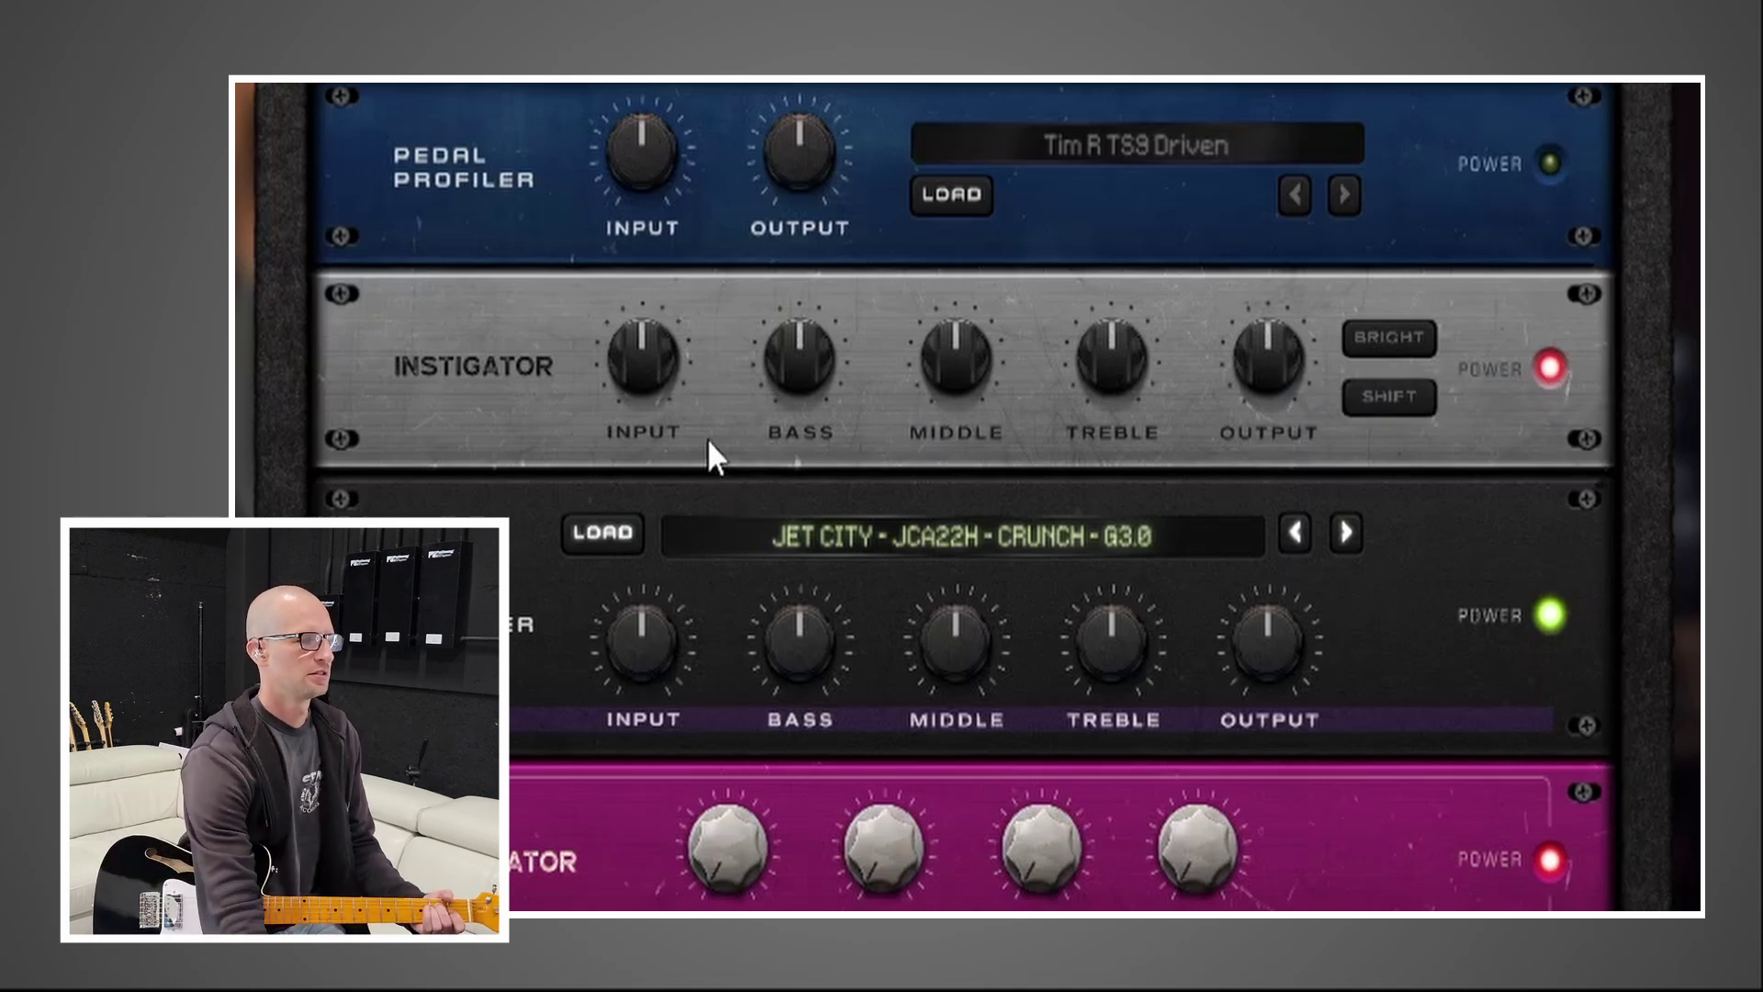
# Try the Instigator's Bass, Middle and Treble at maximum one at a time, returning each to its centre position.
pyautogui.moveTo(771, 373); pyautogui.dragTo(771, 174)
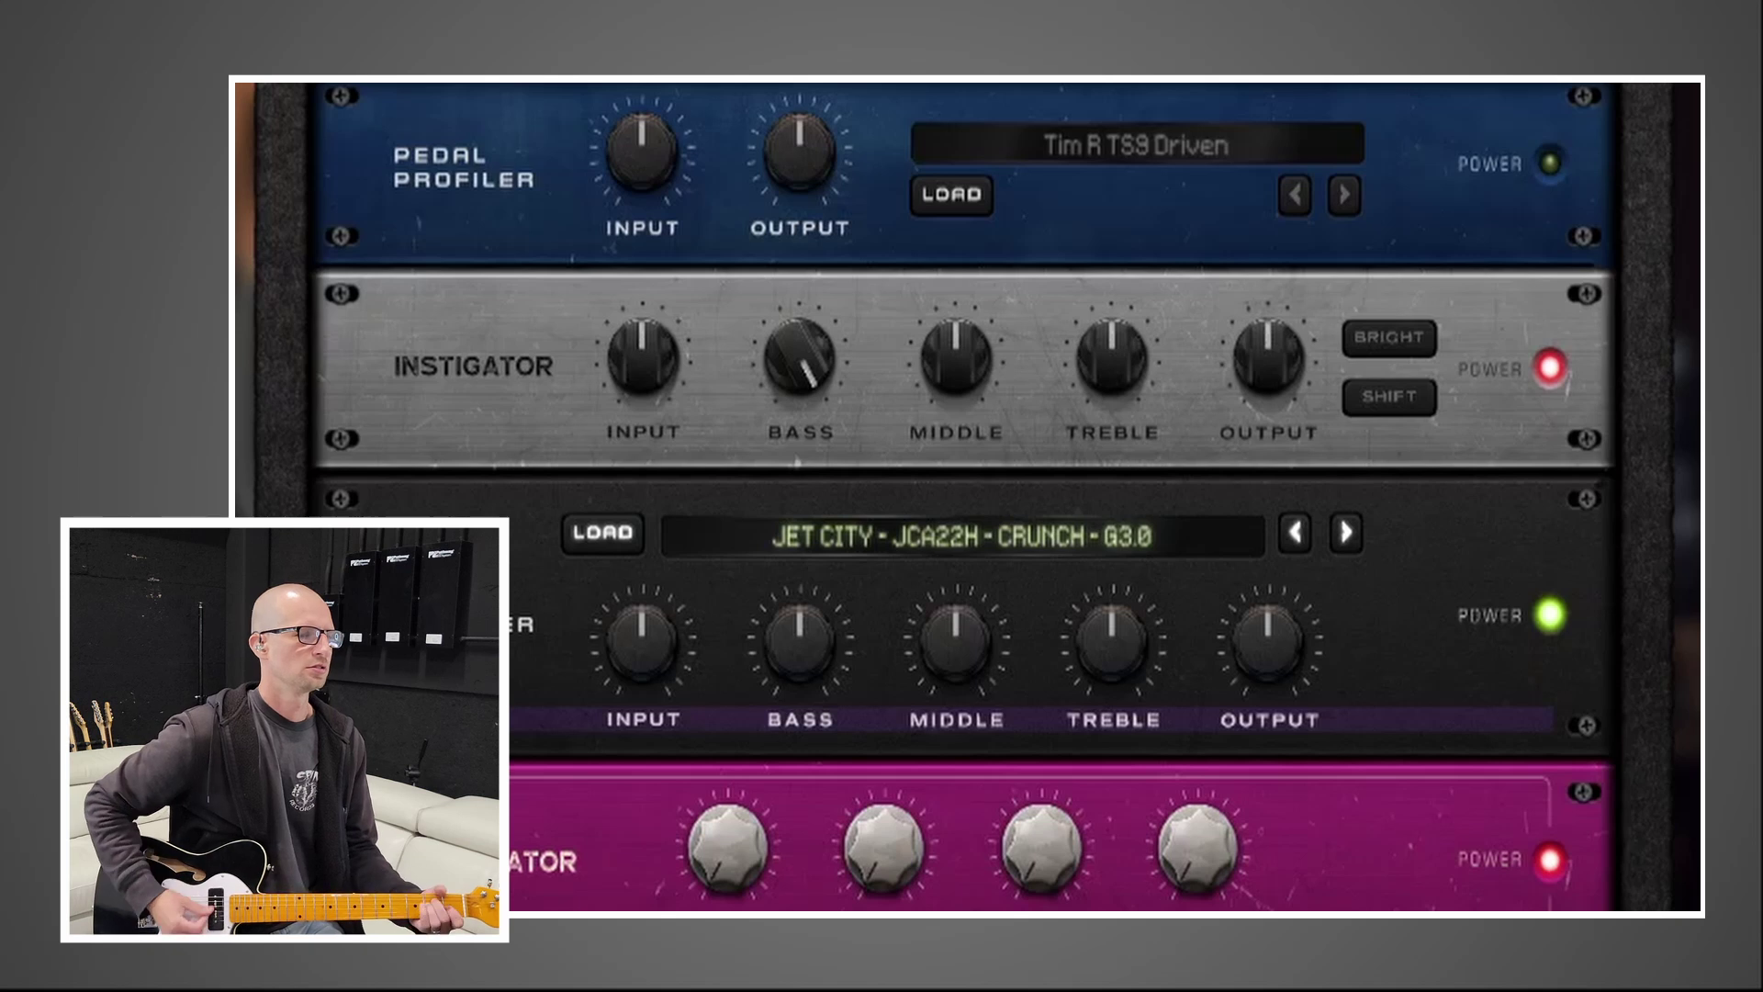
pyautogui.moveTo(791, 393); pyautogui.dragTo(790, 602)
pyautogui.moveTo(949, 424); pyautogui.dragTo(945, 111)
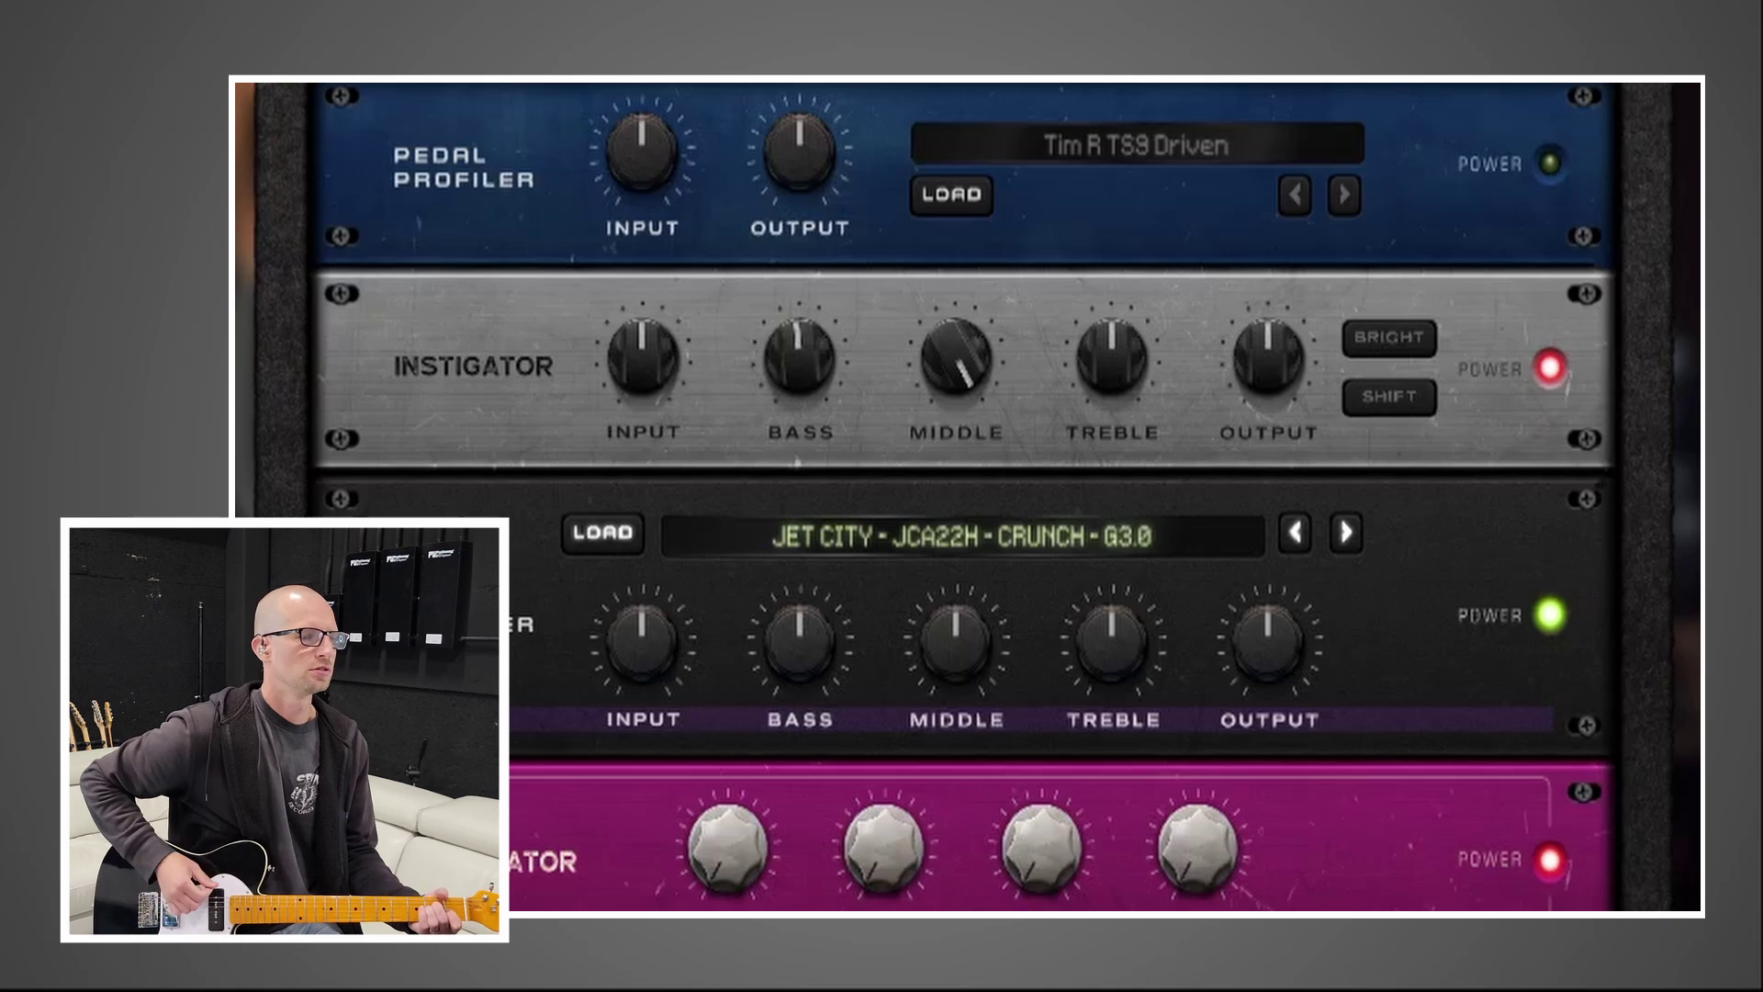
pyautogui.moveTo(948, 370); pyautogui.dragTo(897, 611)
pyautogui.moveTo(1101, 404); pyautogui.dragTo(1113, 73)
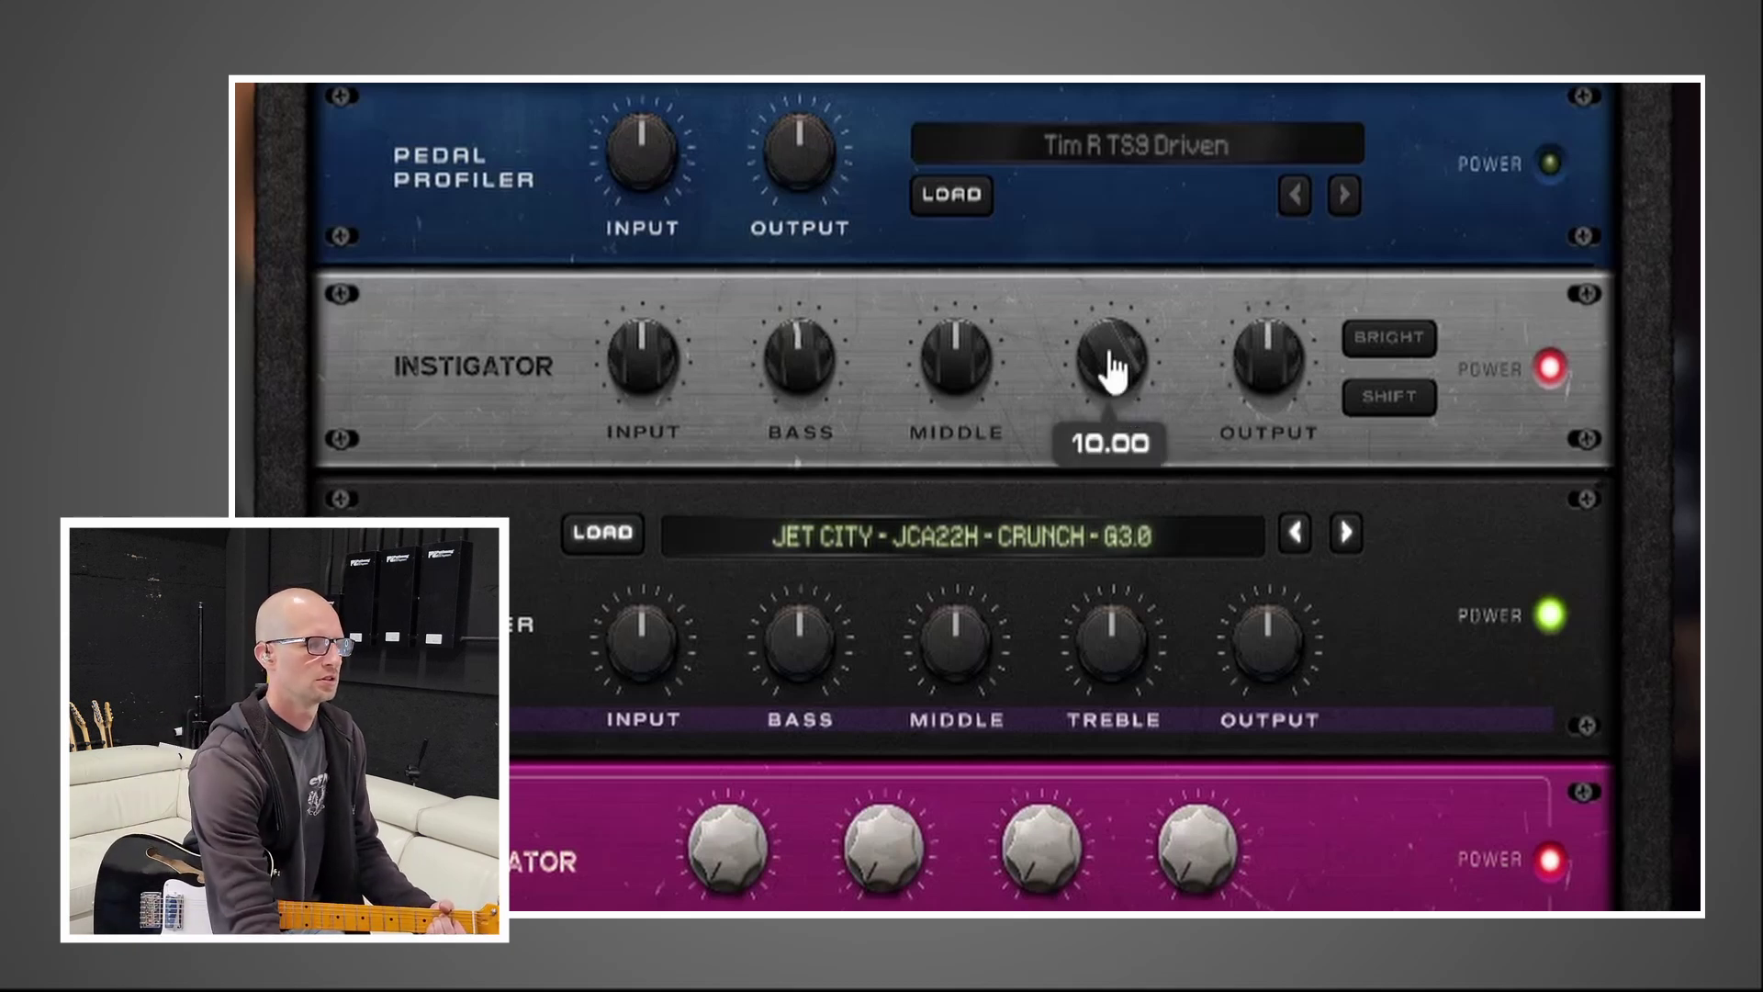
pyautogui.moveTo(1110, 373); pyautogui.dragTo(1212, 560)
# Toggle the Instigator's Bright switch on and off repeatedly to compare its effect on the tone.
pyautogui.click(1391, 393)
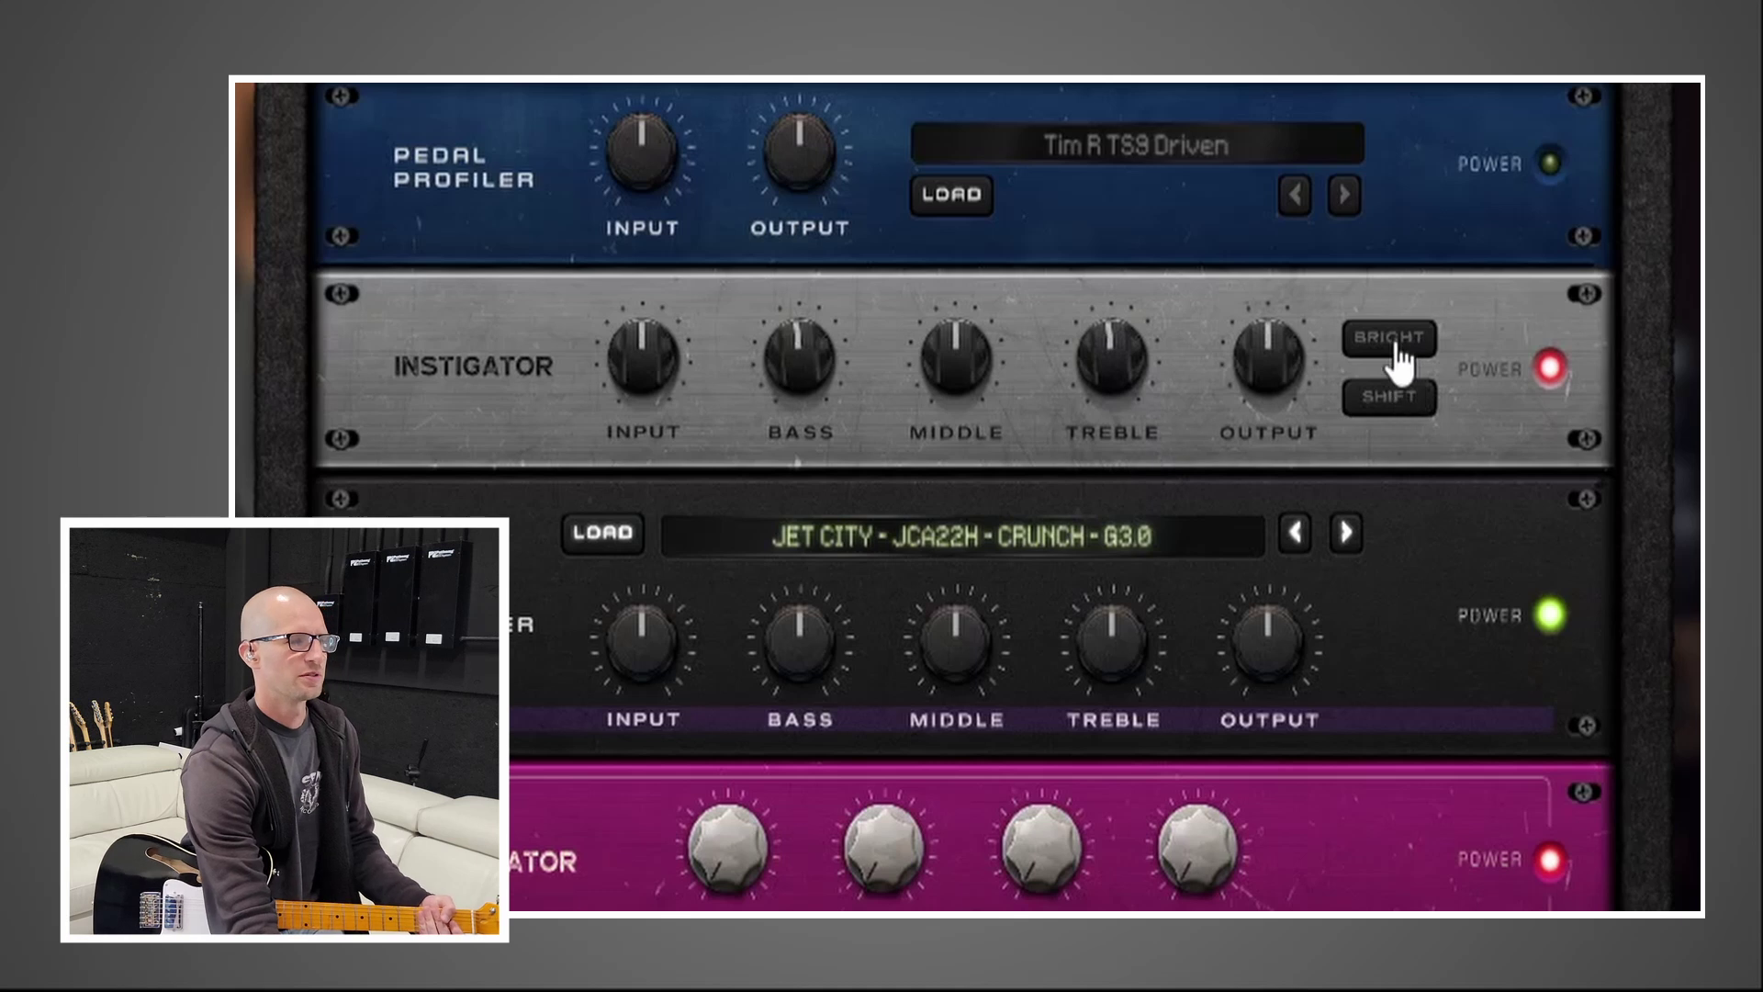
pyautogui.click(1391, 340)
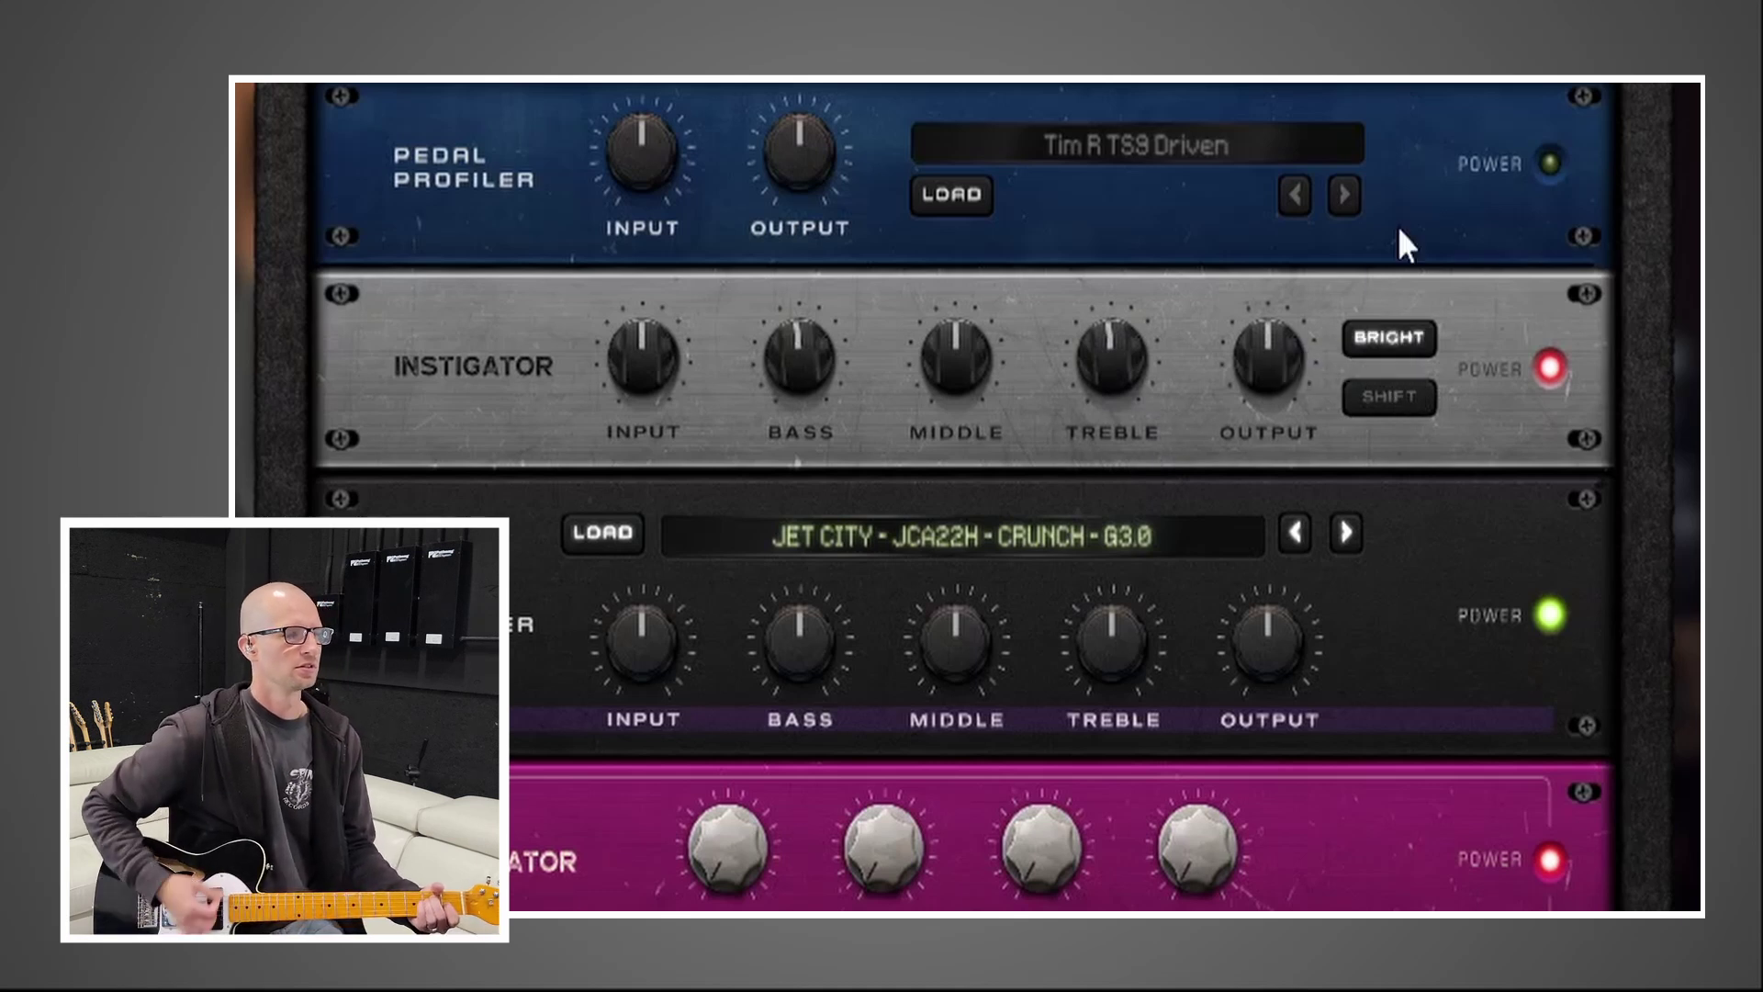
pyautogui.click(1380, 336)
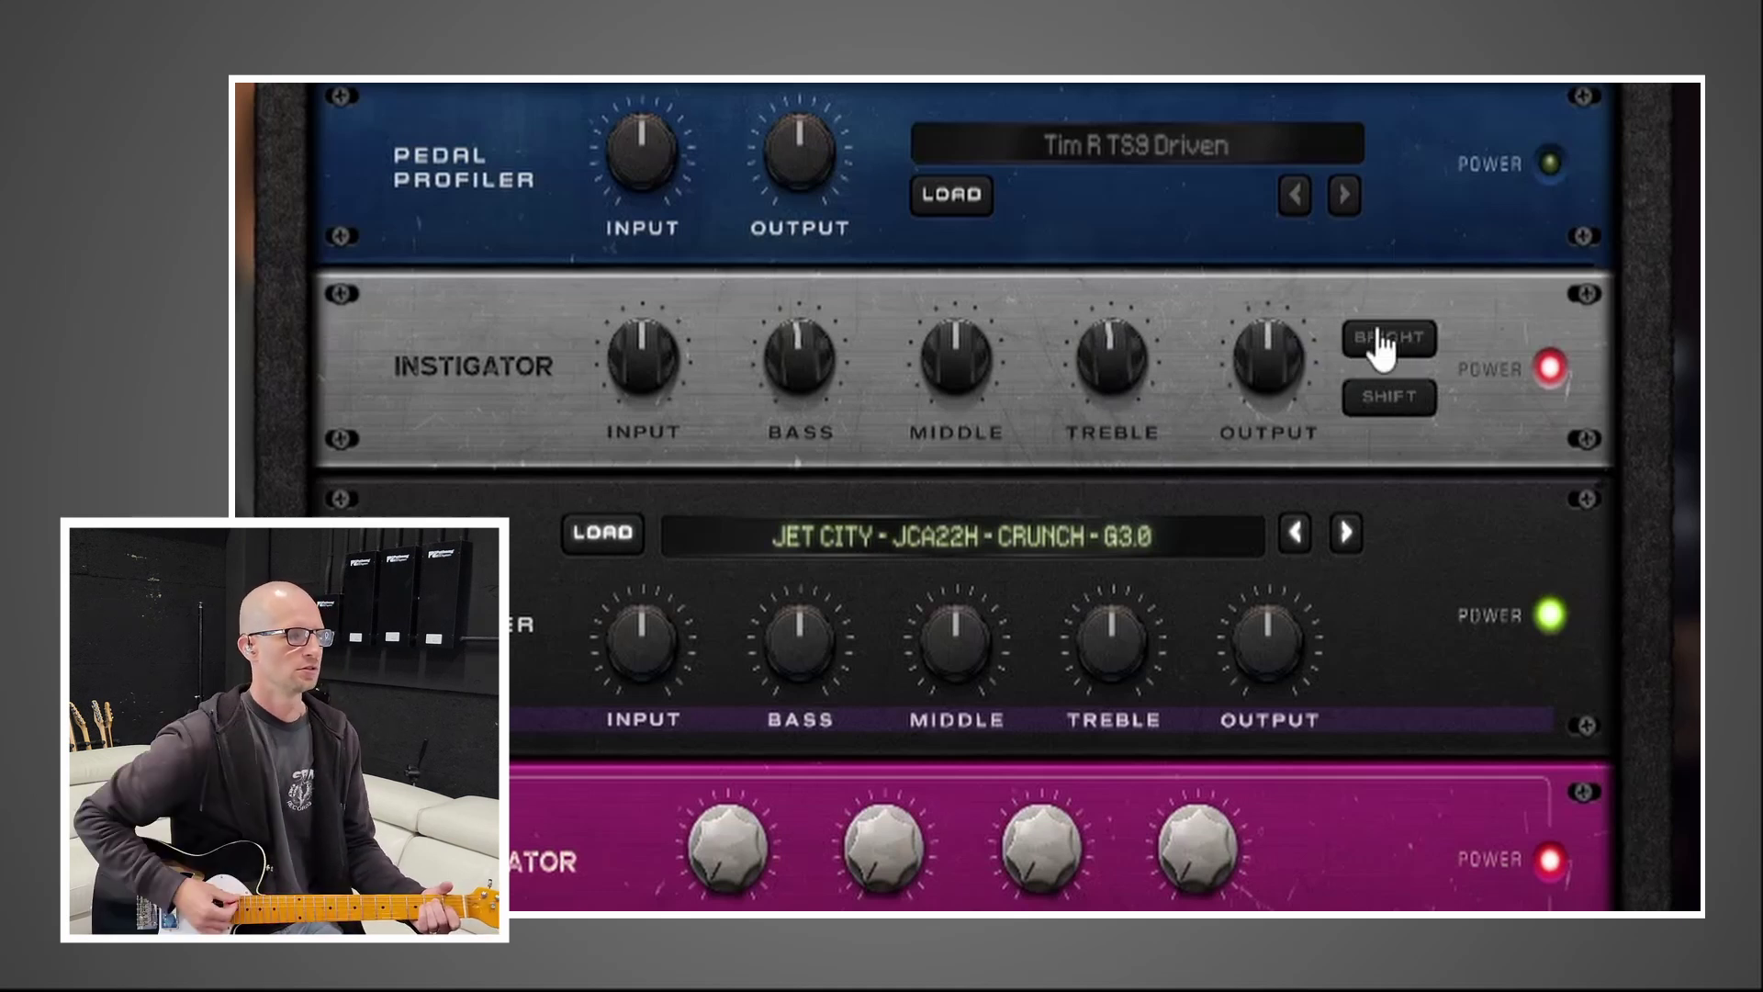
pyautogui.click(1382, 341)
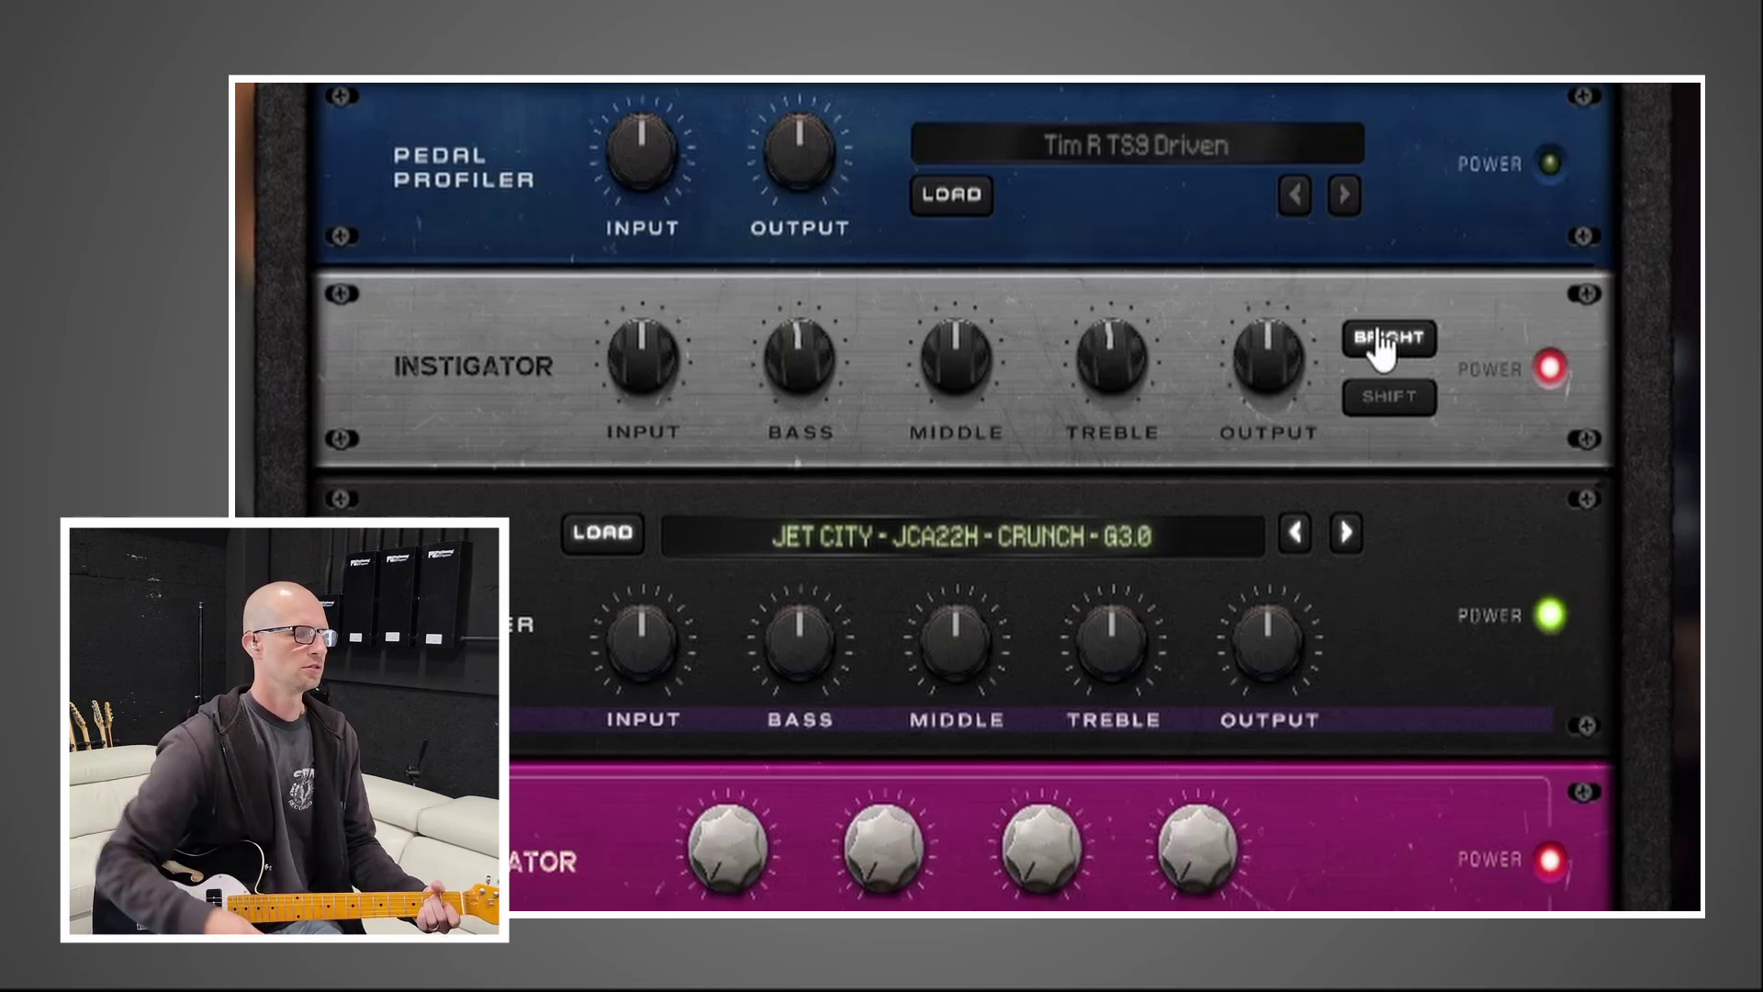
pyautogui.click(1383, 340)
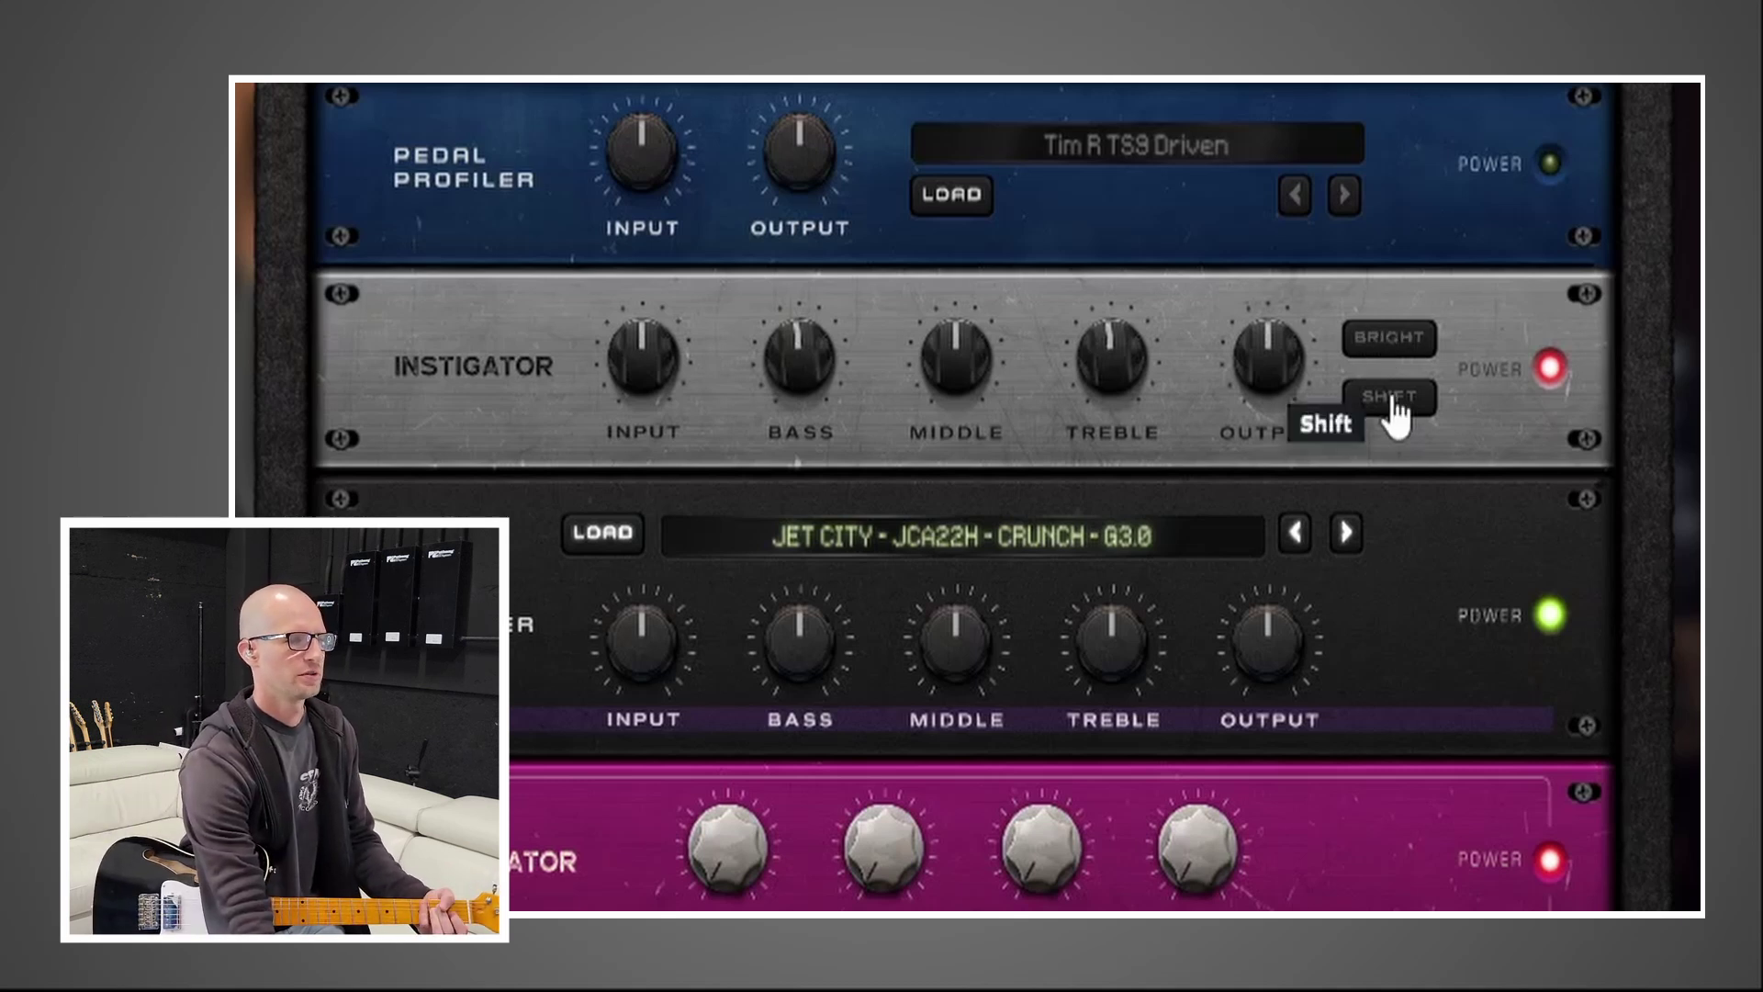
# Toggle the Instigator's Shift switch on and off twice to compare its effect on the tone.
pyautogui.click(1389, 395)
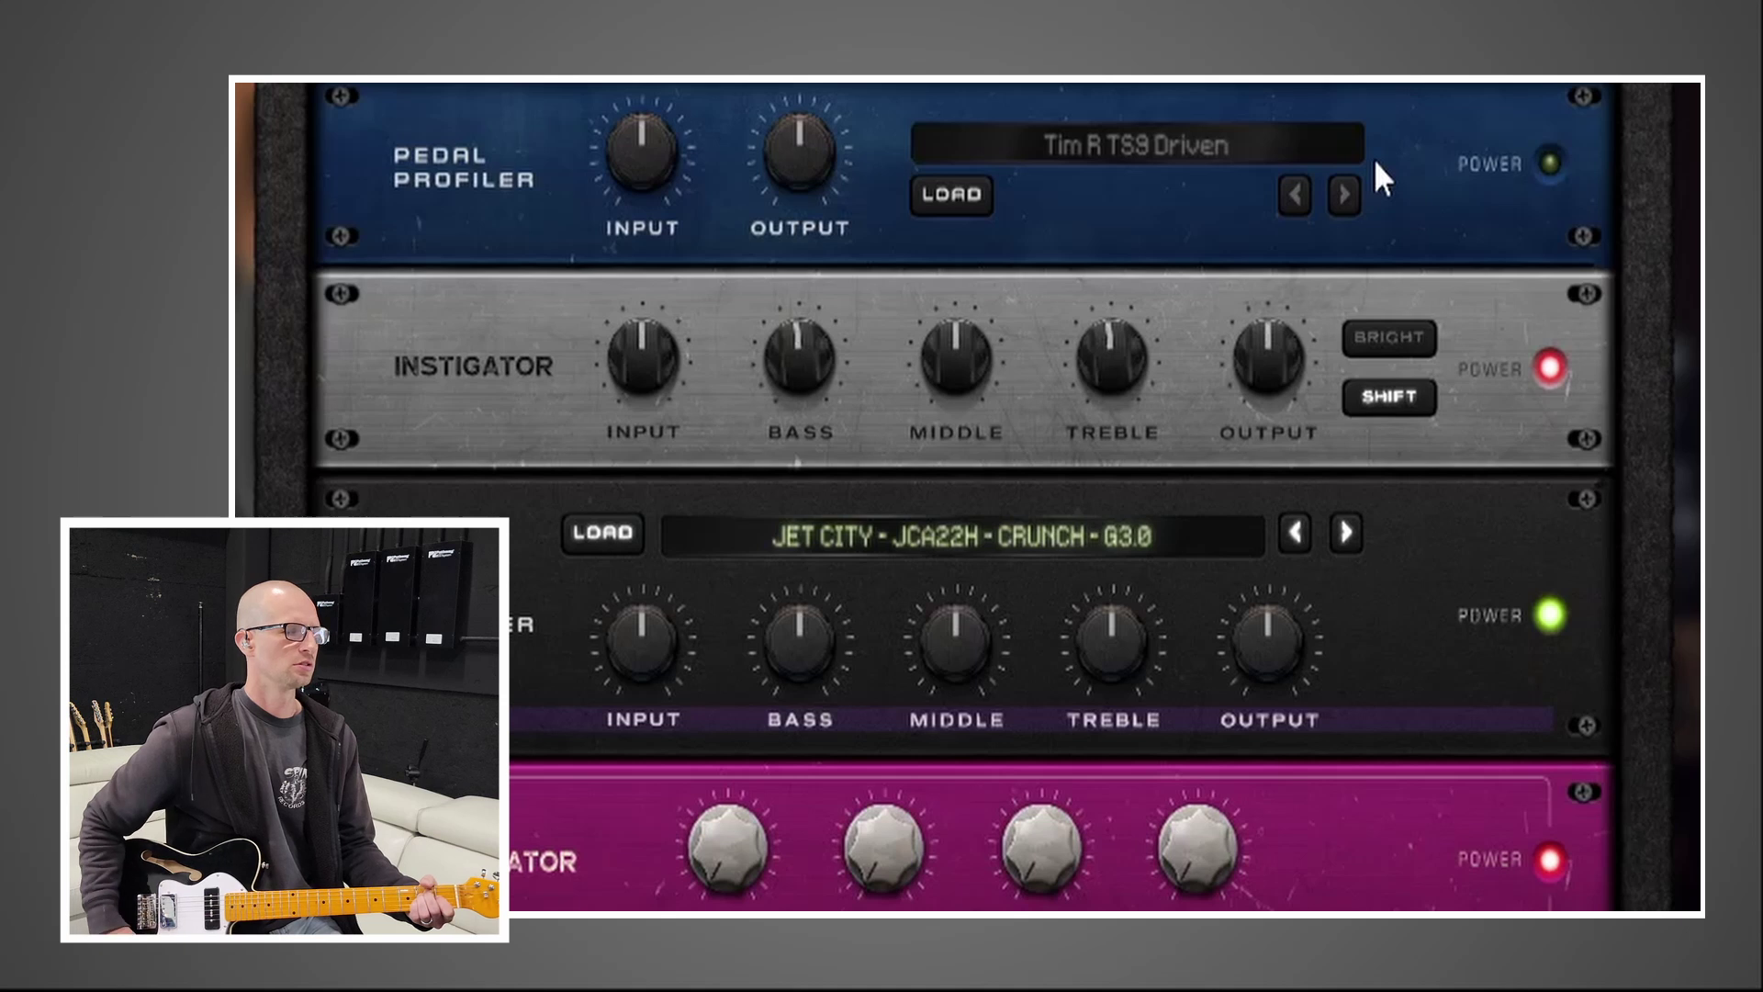
pyautogui.click(1390, 419)
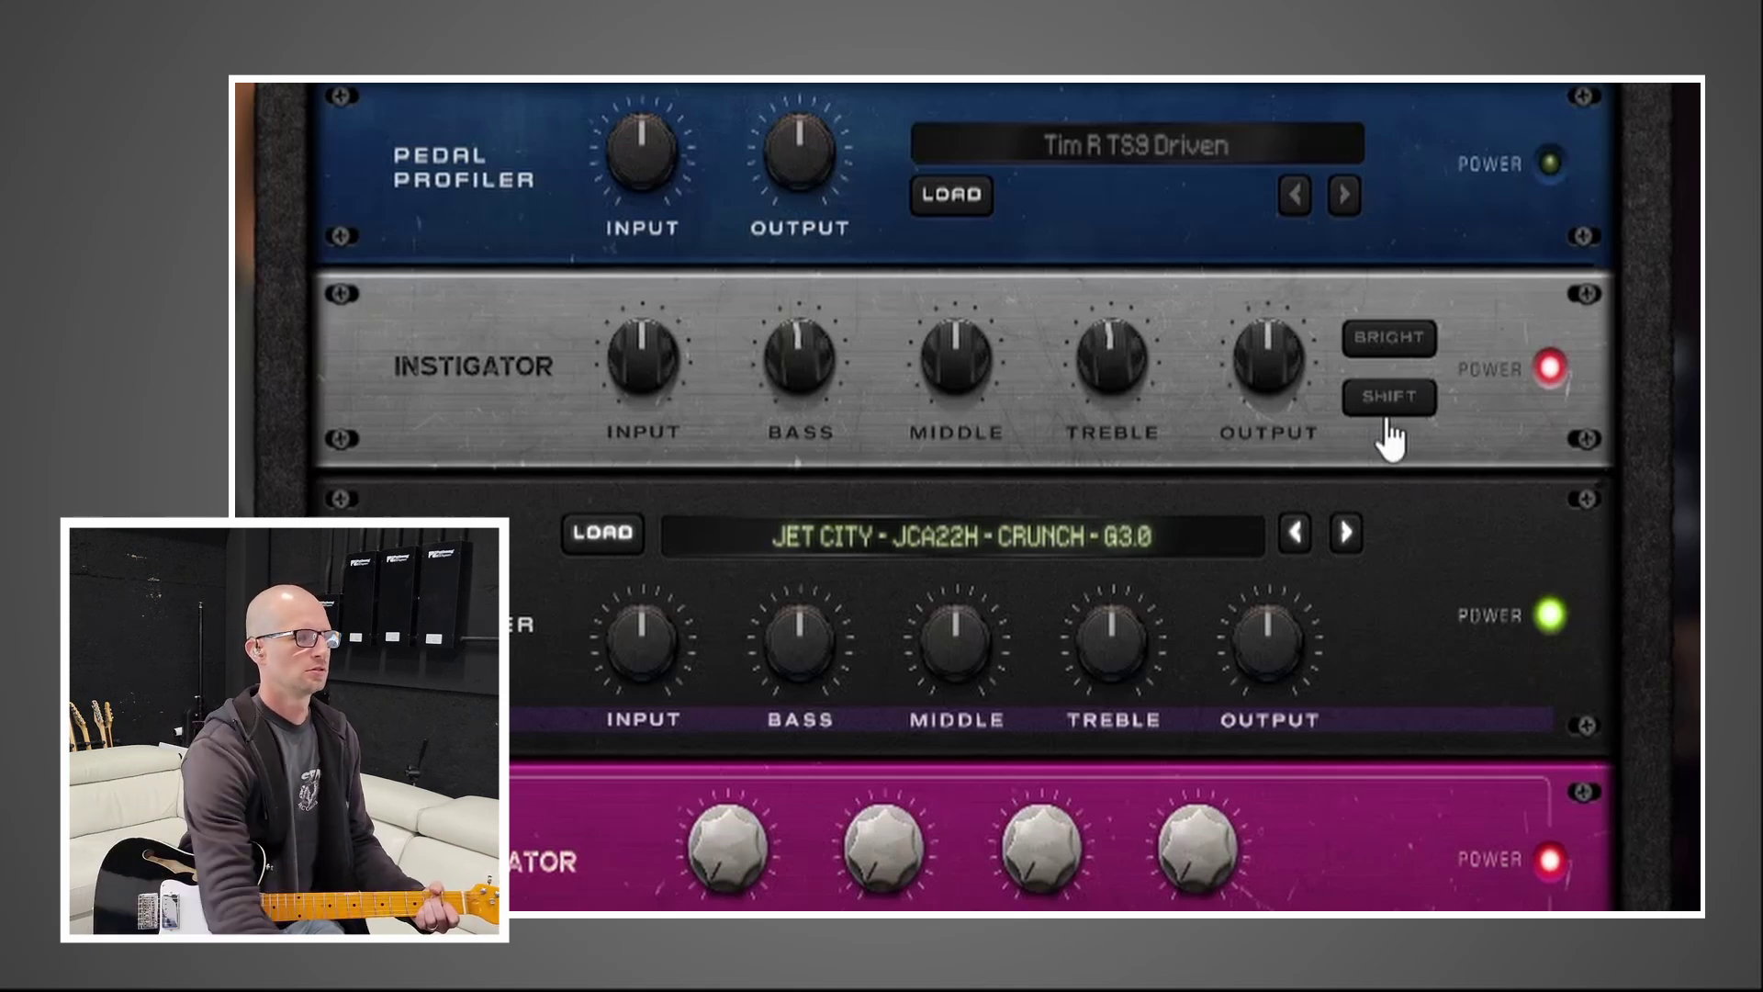
pyautogui.click(1389, 419)
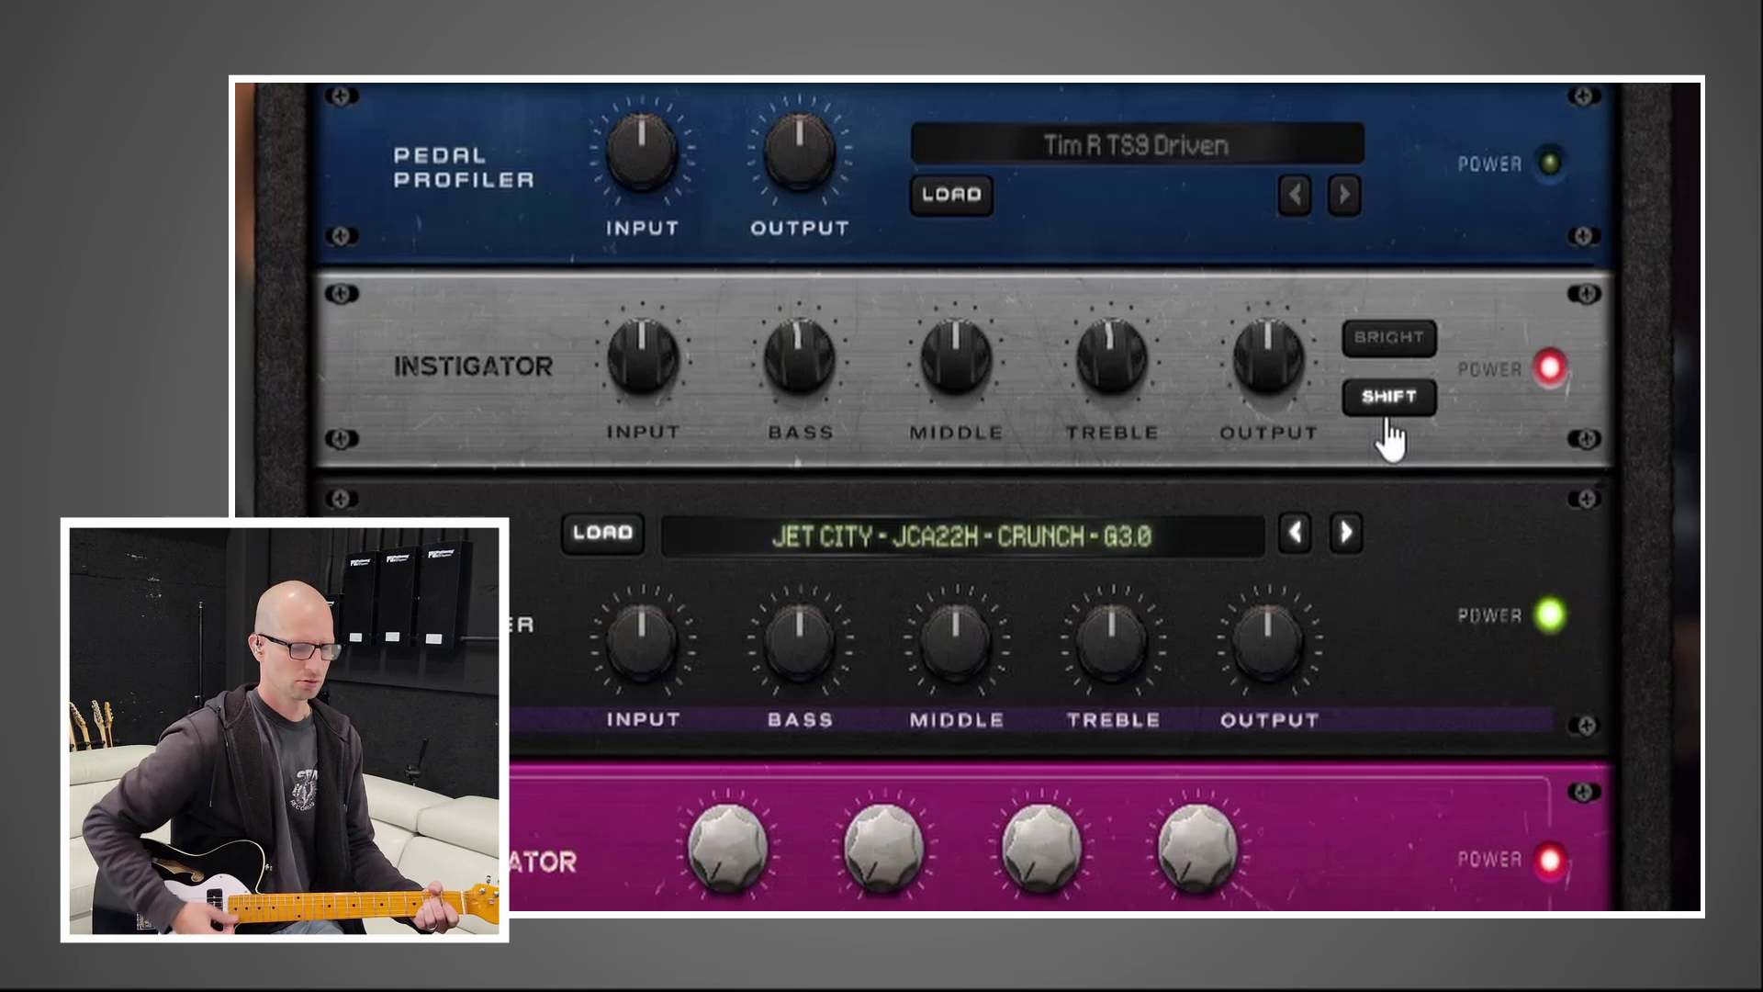
pyautogui.click(1389, 418)
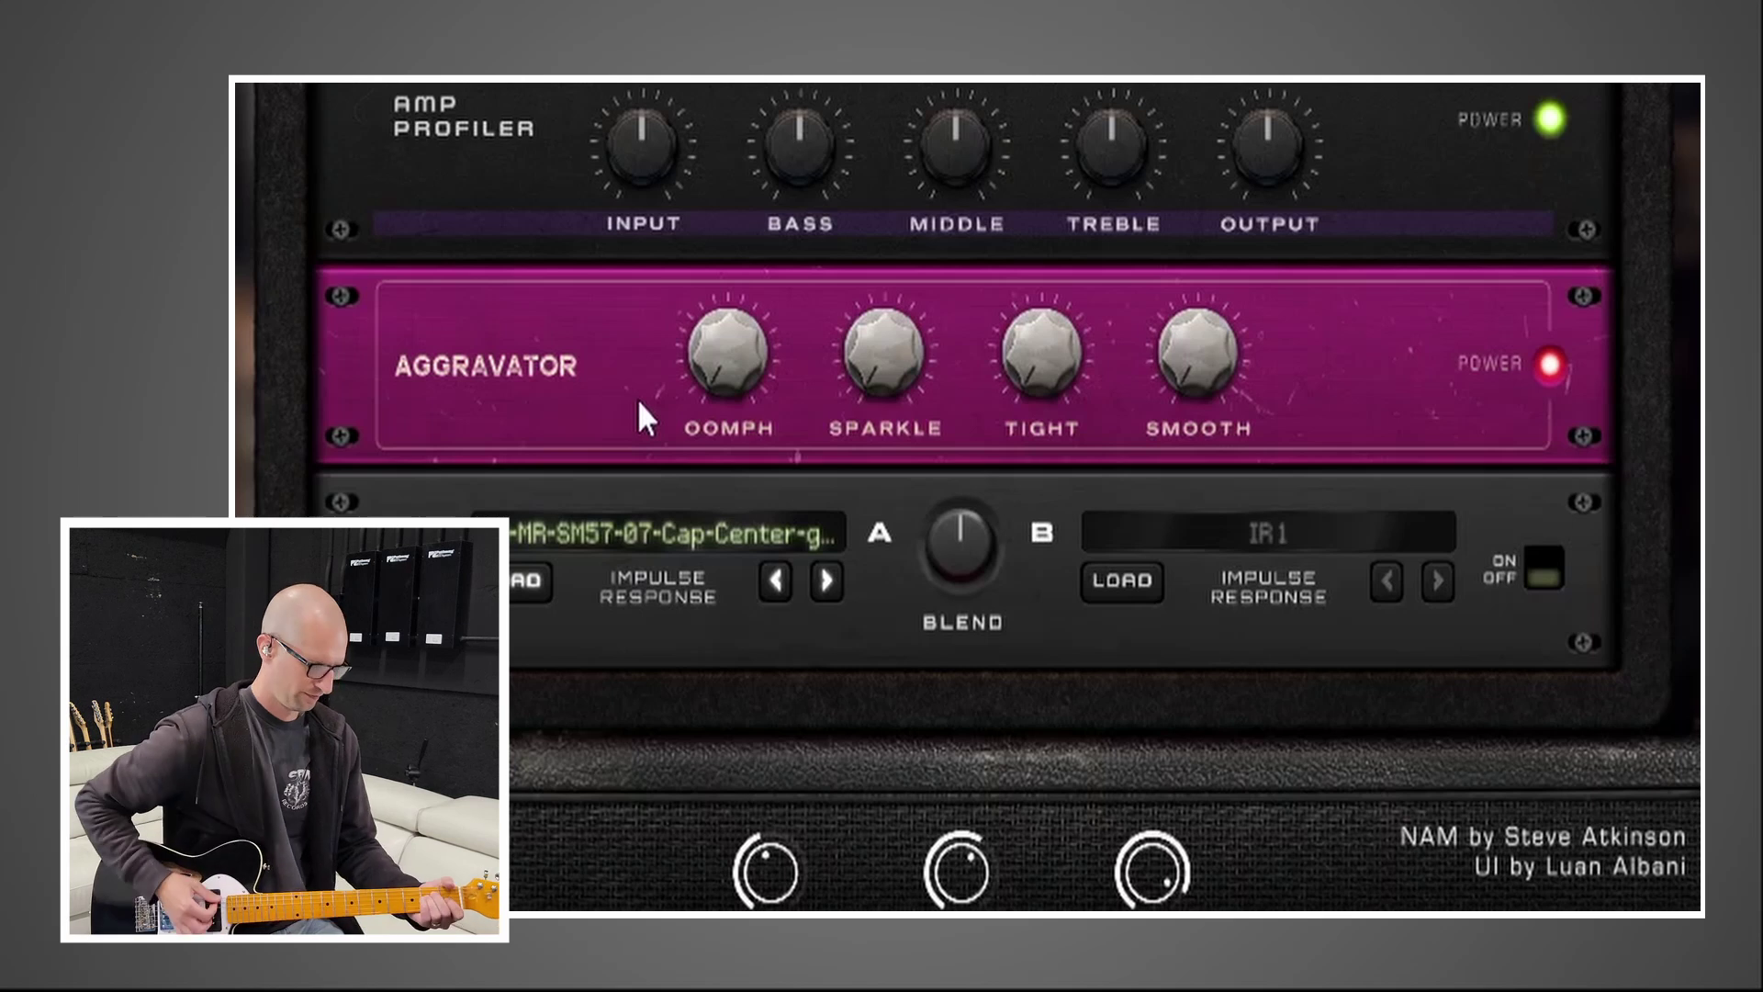
# Bypass the Aggravator and switch it back on twice to compare the tone.
pyautogui.click(1551, 365)
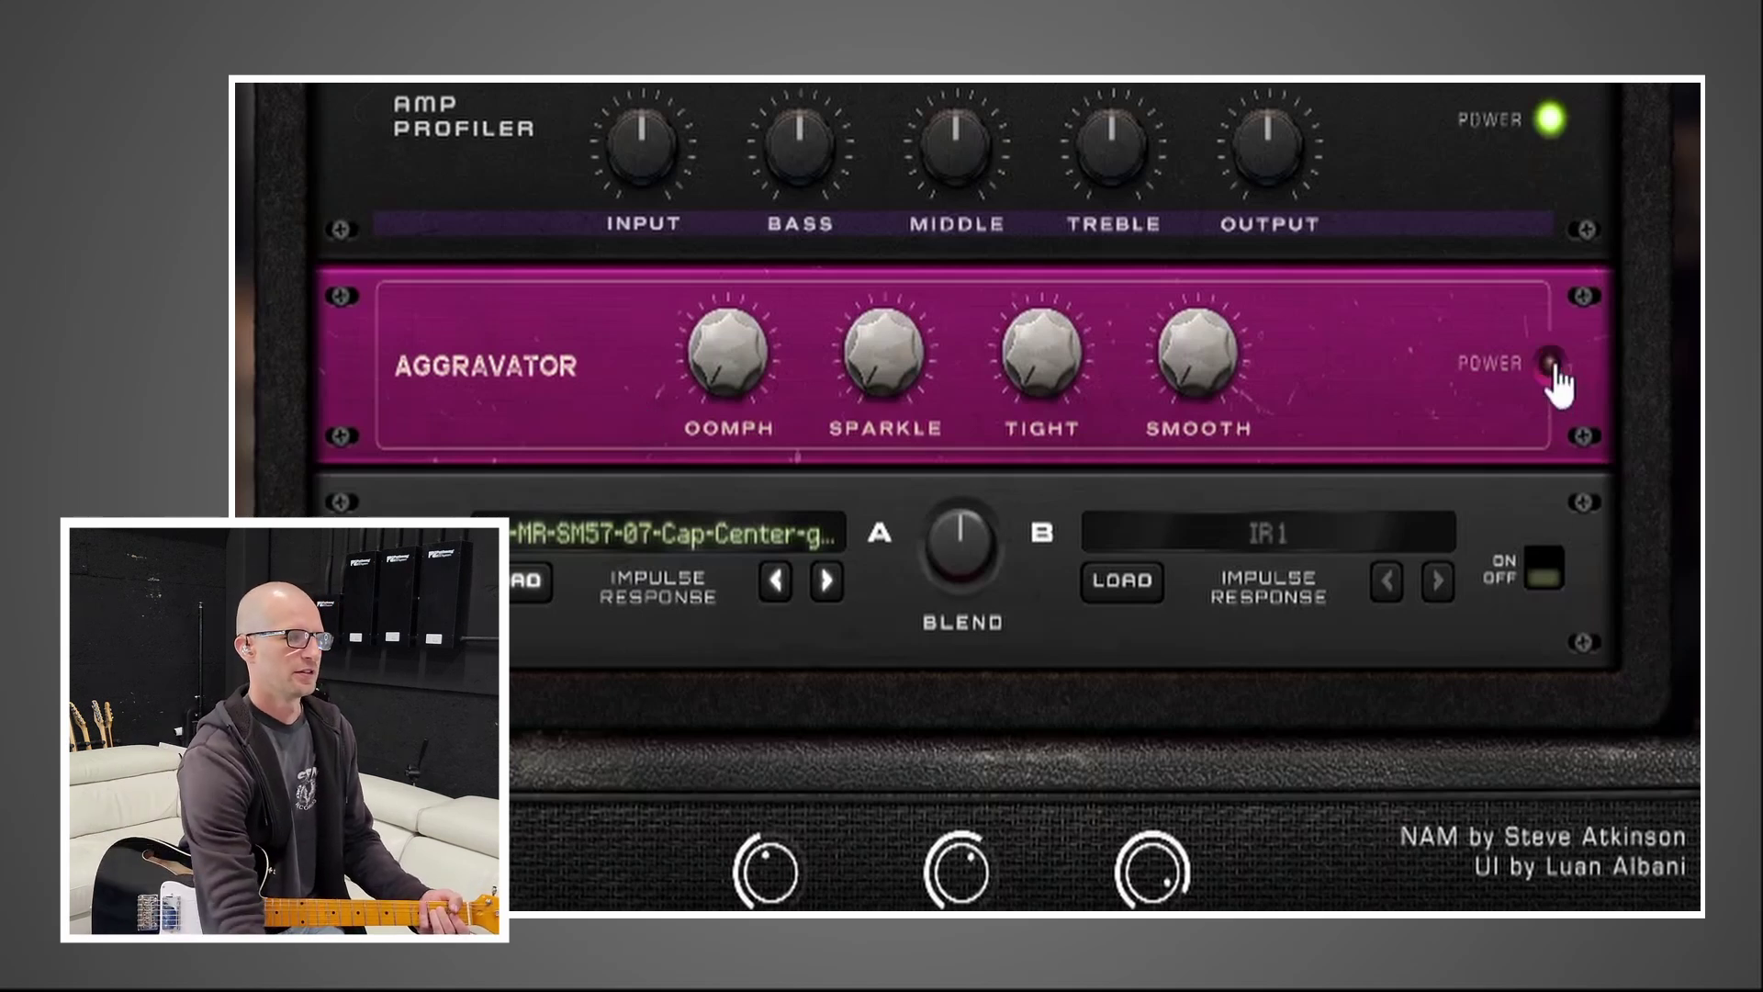
pyautogui.click(1550, 365)
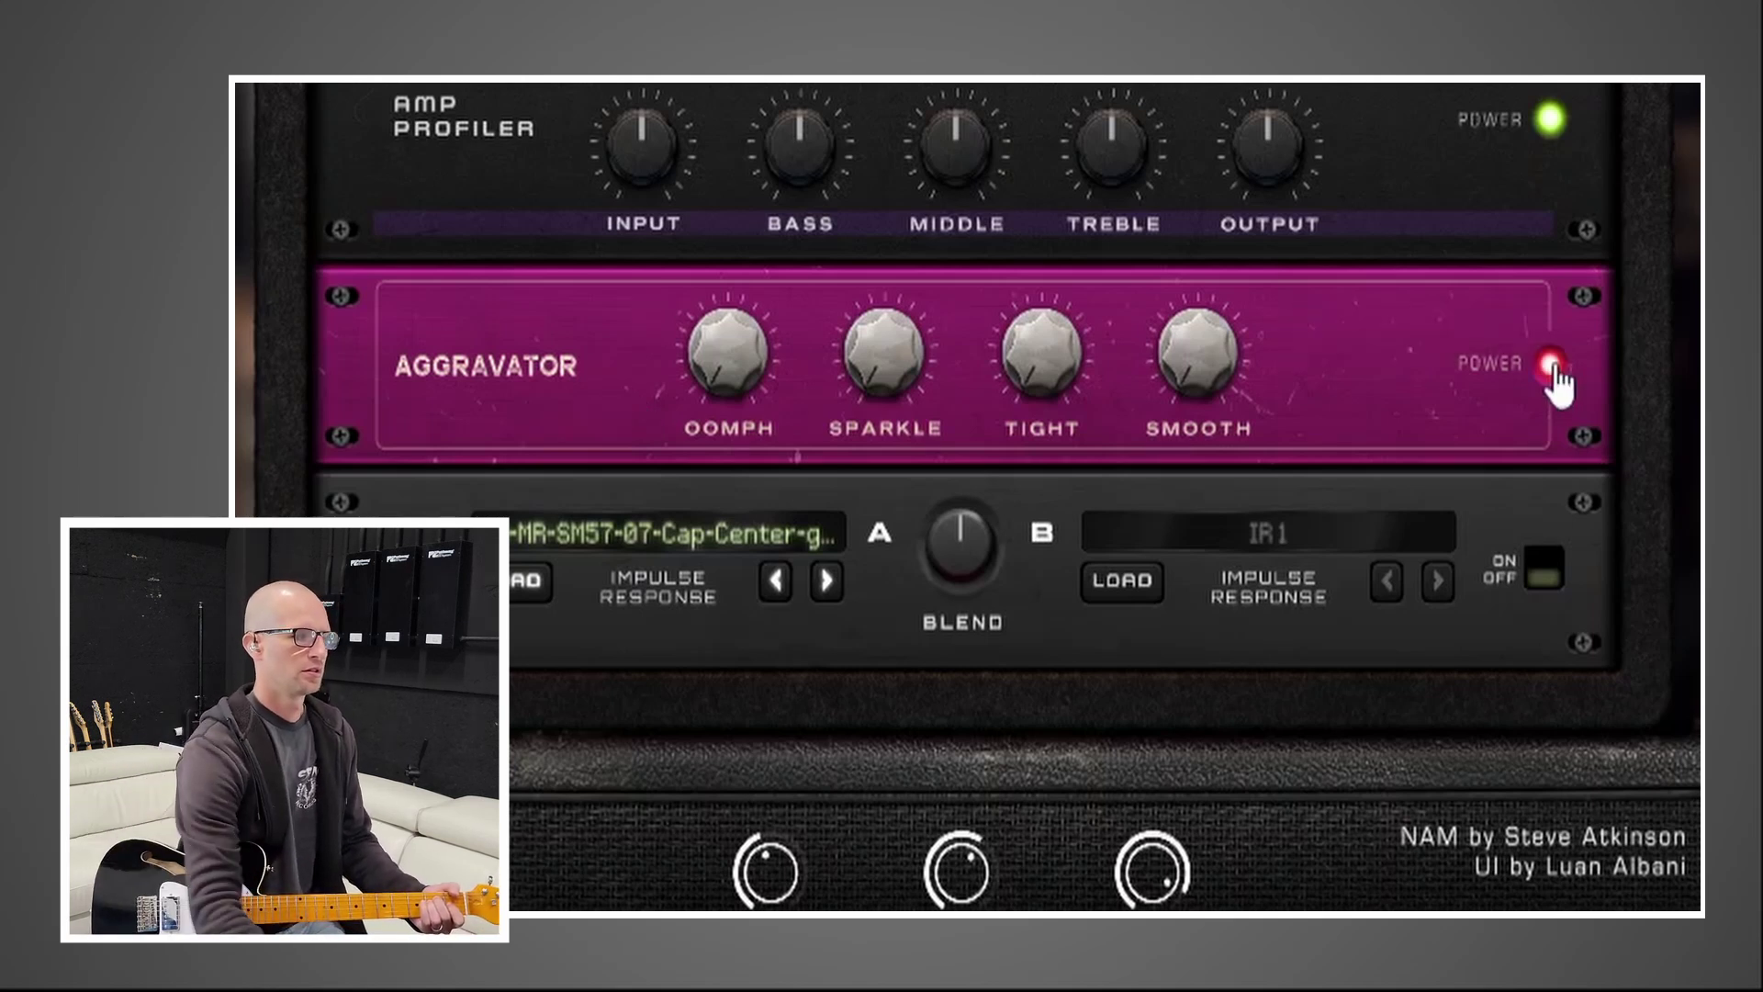
pyautogui.click(1551, 367)
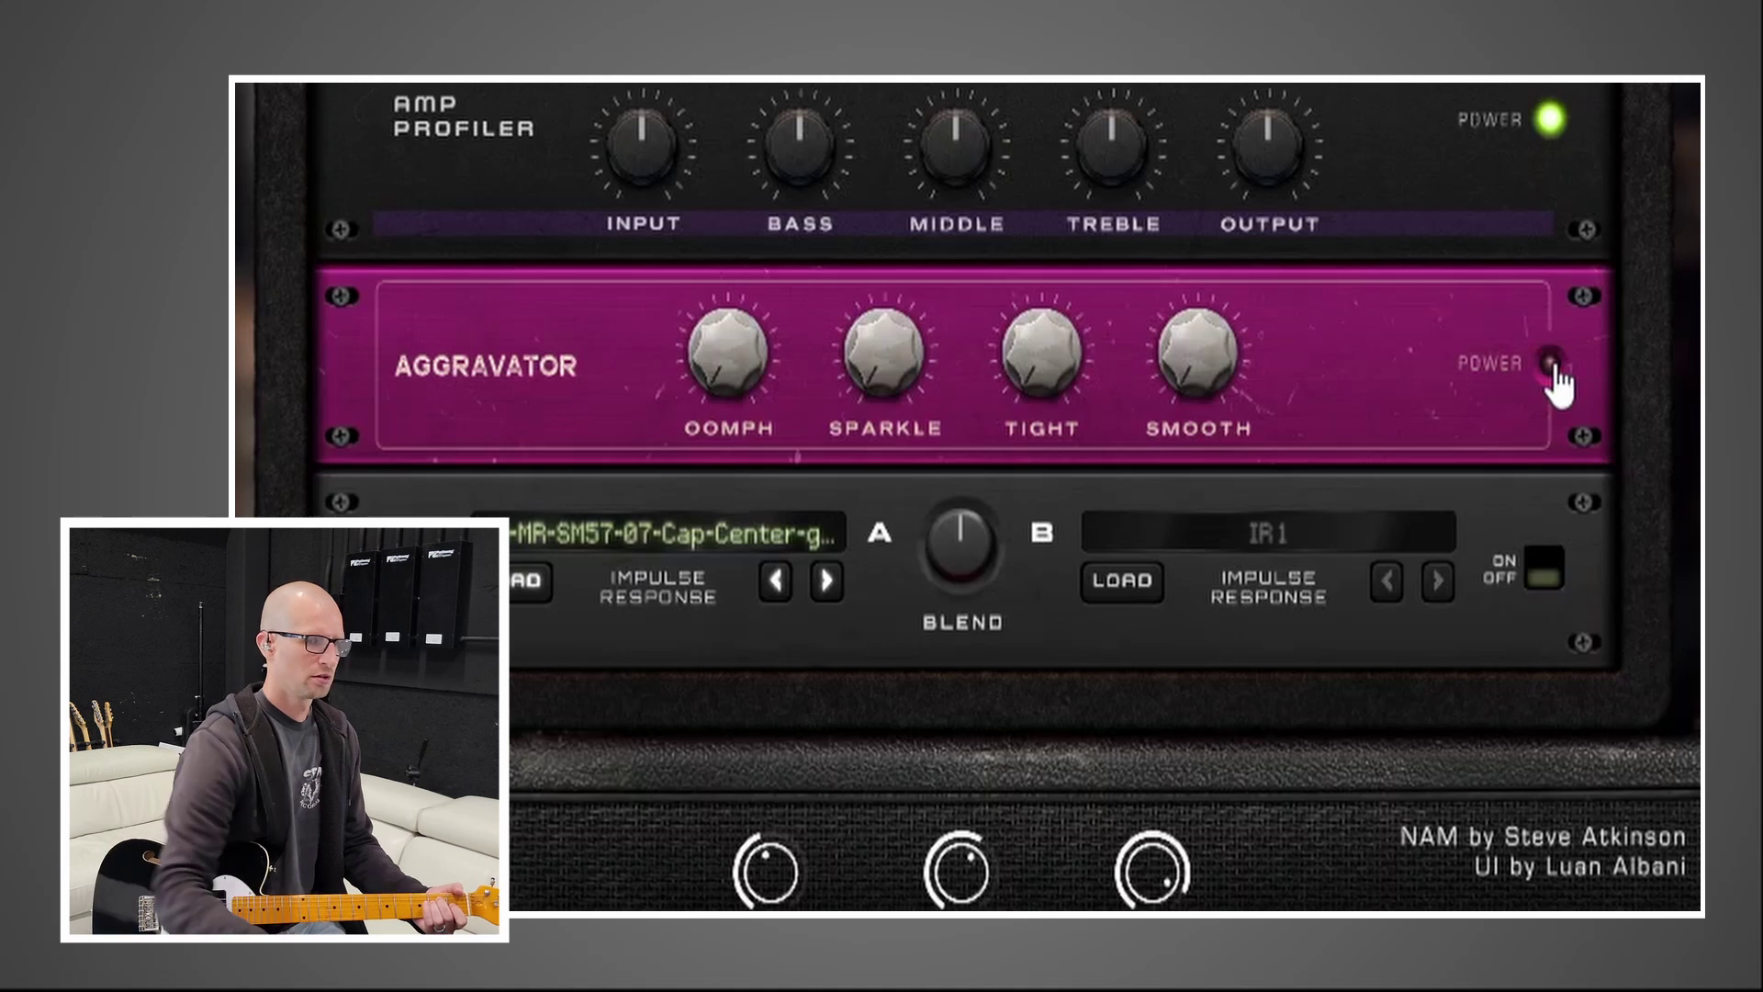
pyautogui.click(1552, 367)
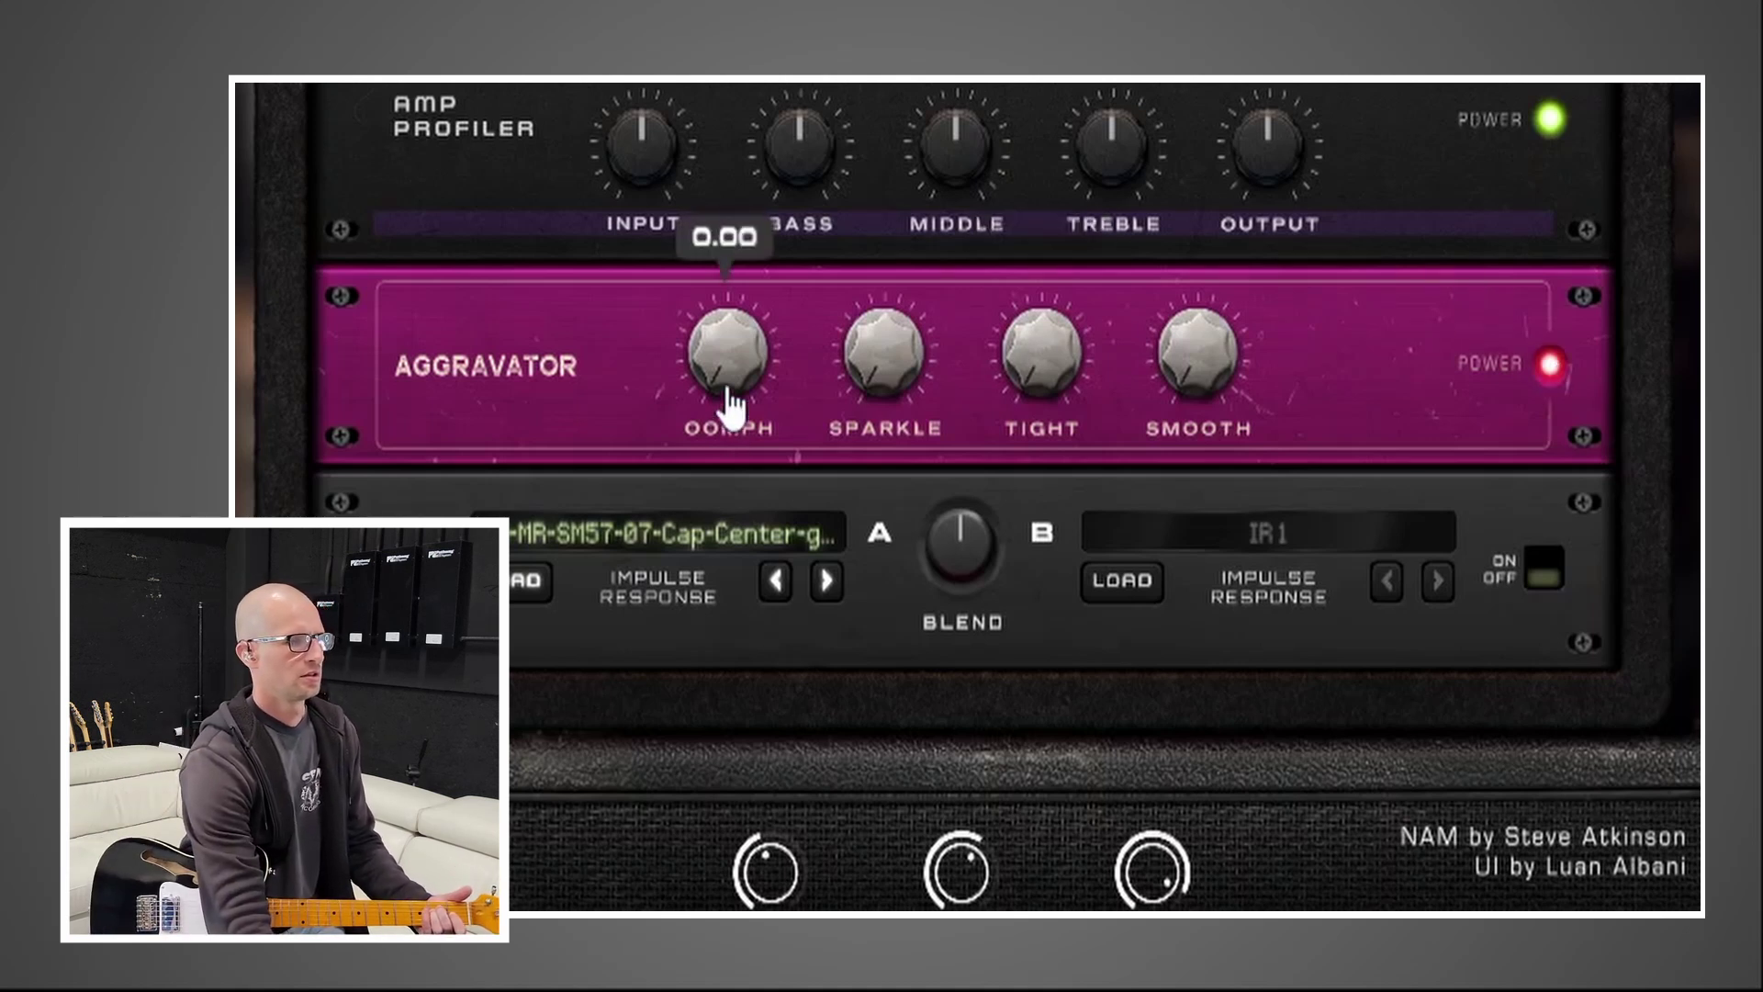
# Try the Aggravator's Oomph at about half and Sparkle at about 70% one at a time, returning each to zero.
pyautogui.moveTo(725, 345); pyautogui.dragTo(689, 138)
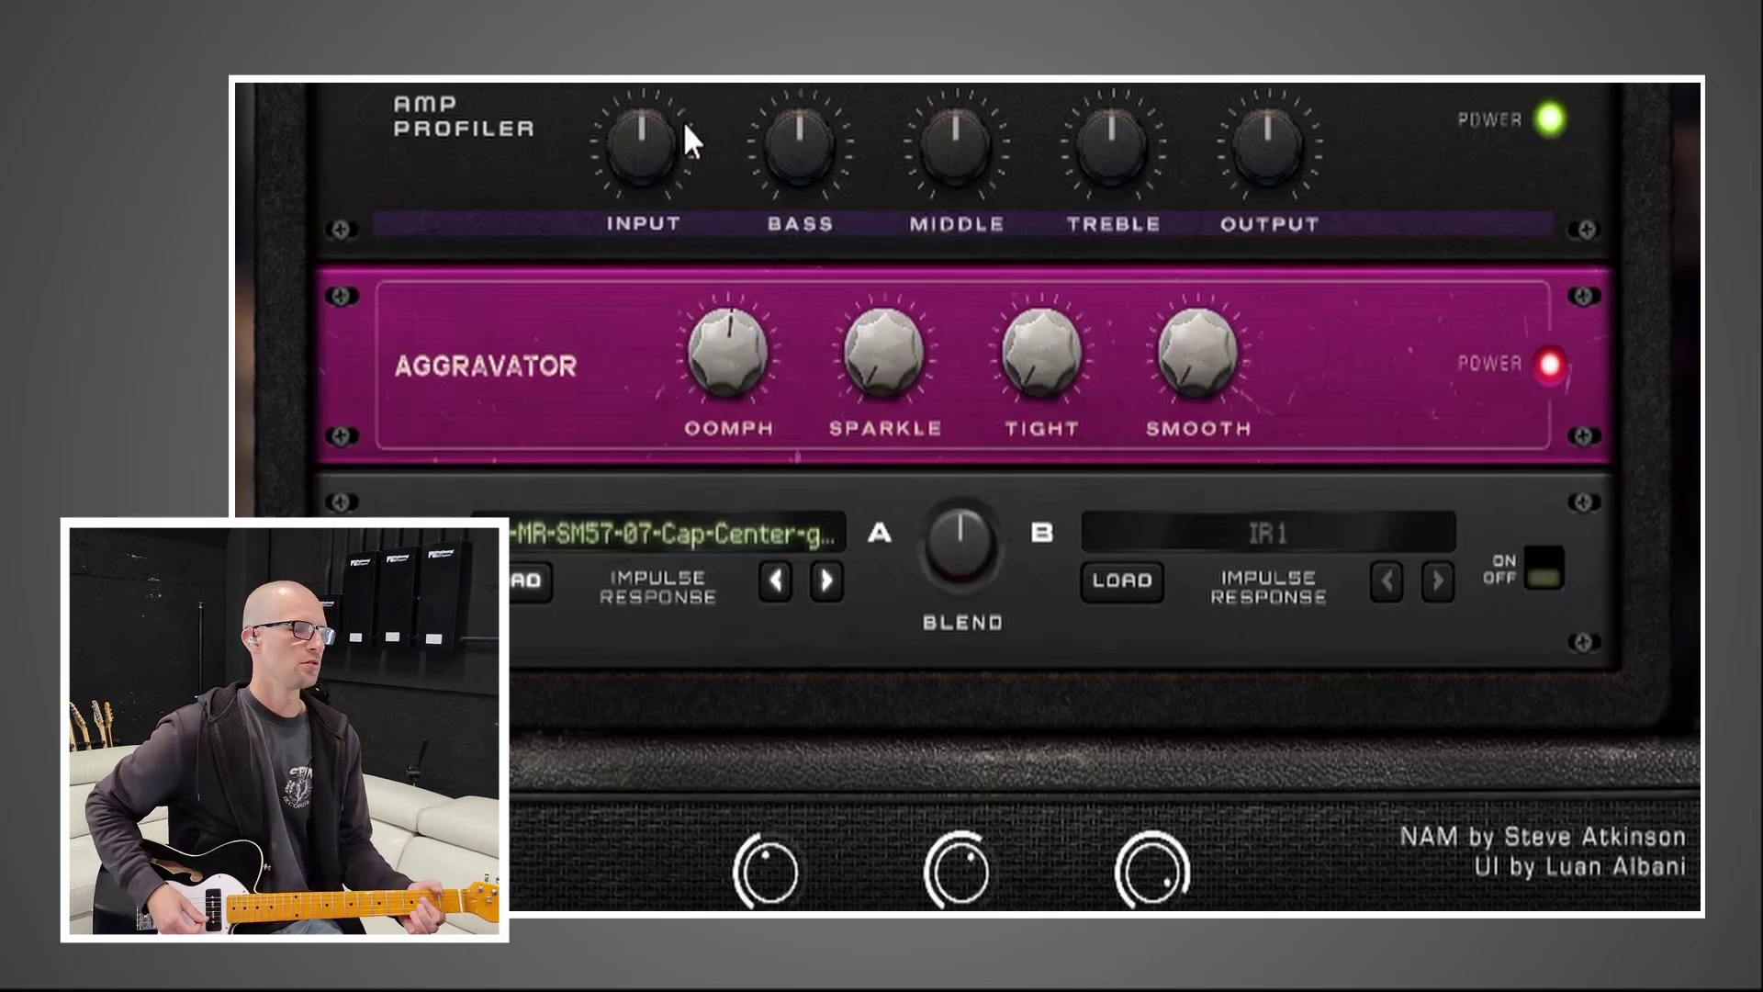
pyautogui.moveTo(707, 367); pyautogui.dragTo(695, 573)
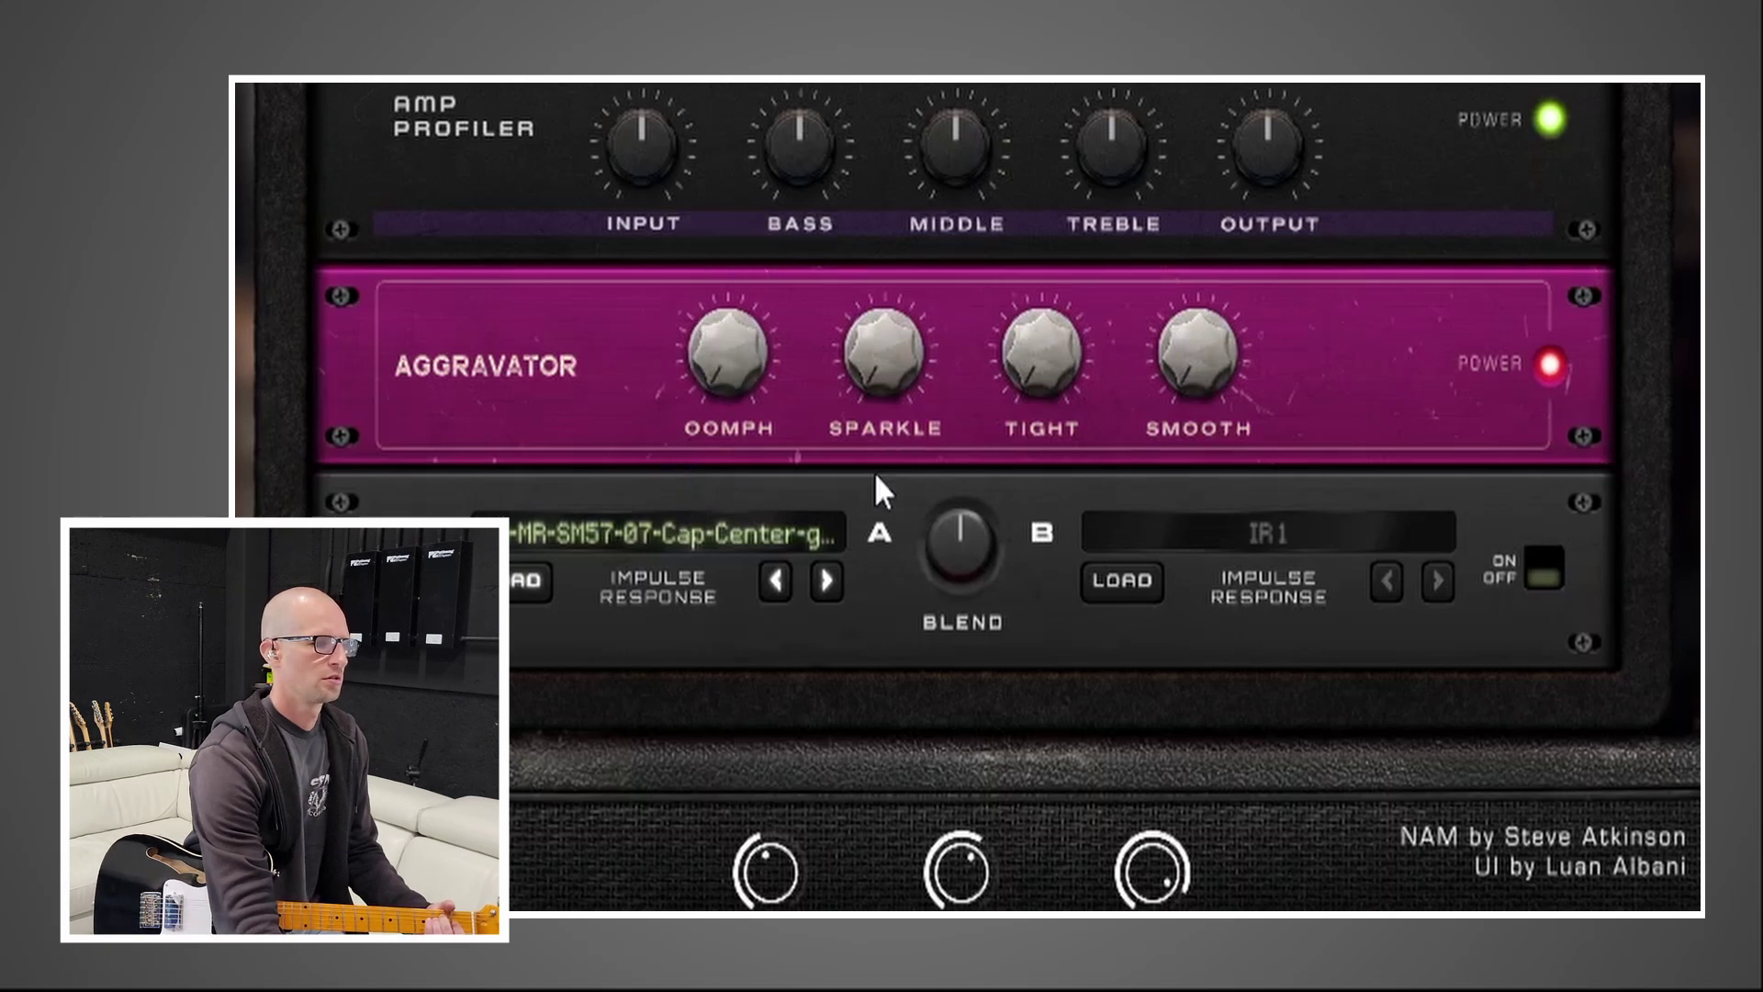
pyautogui.moveTo(883, 367); pyautogui.dragTo(849, 110)
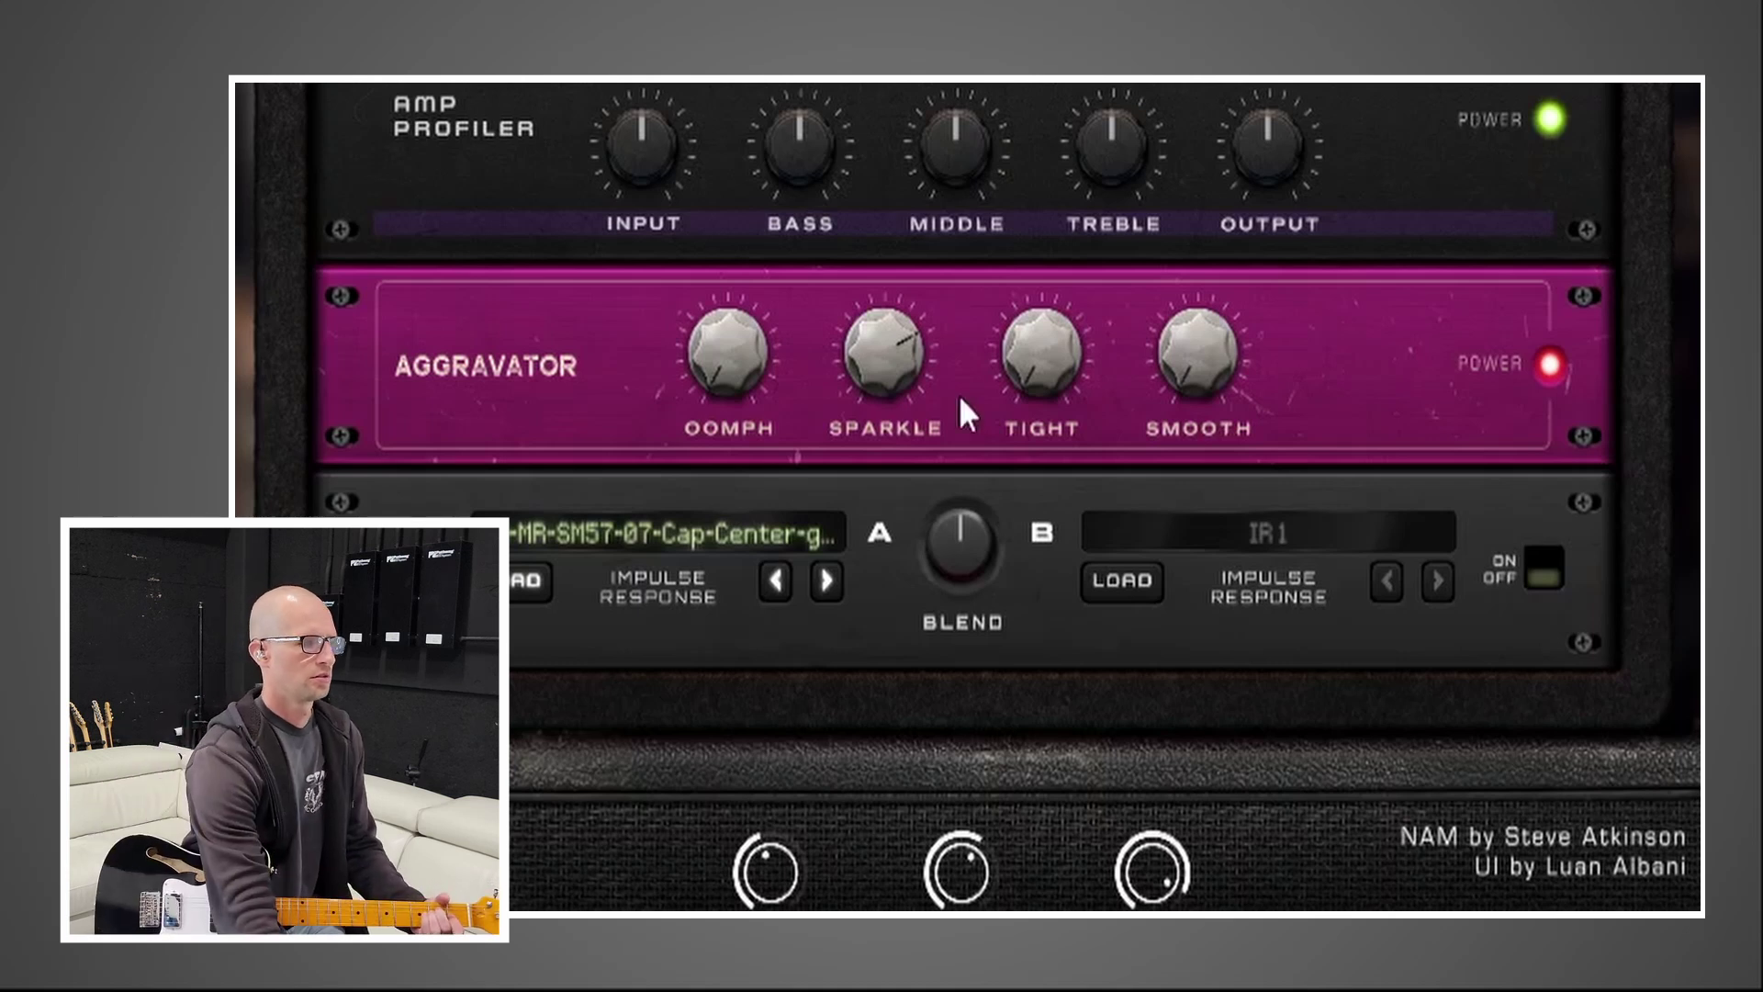
pyautogui.moveTo(883, 368); pyautogui.dragTo(871, 588)
pyautogui.moveTo(1037, 367); pyautogui.dragTo(980, 146)
pyautogui.moveTo(884, 368); pyautogui.dragTo(891, 721)
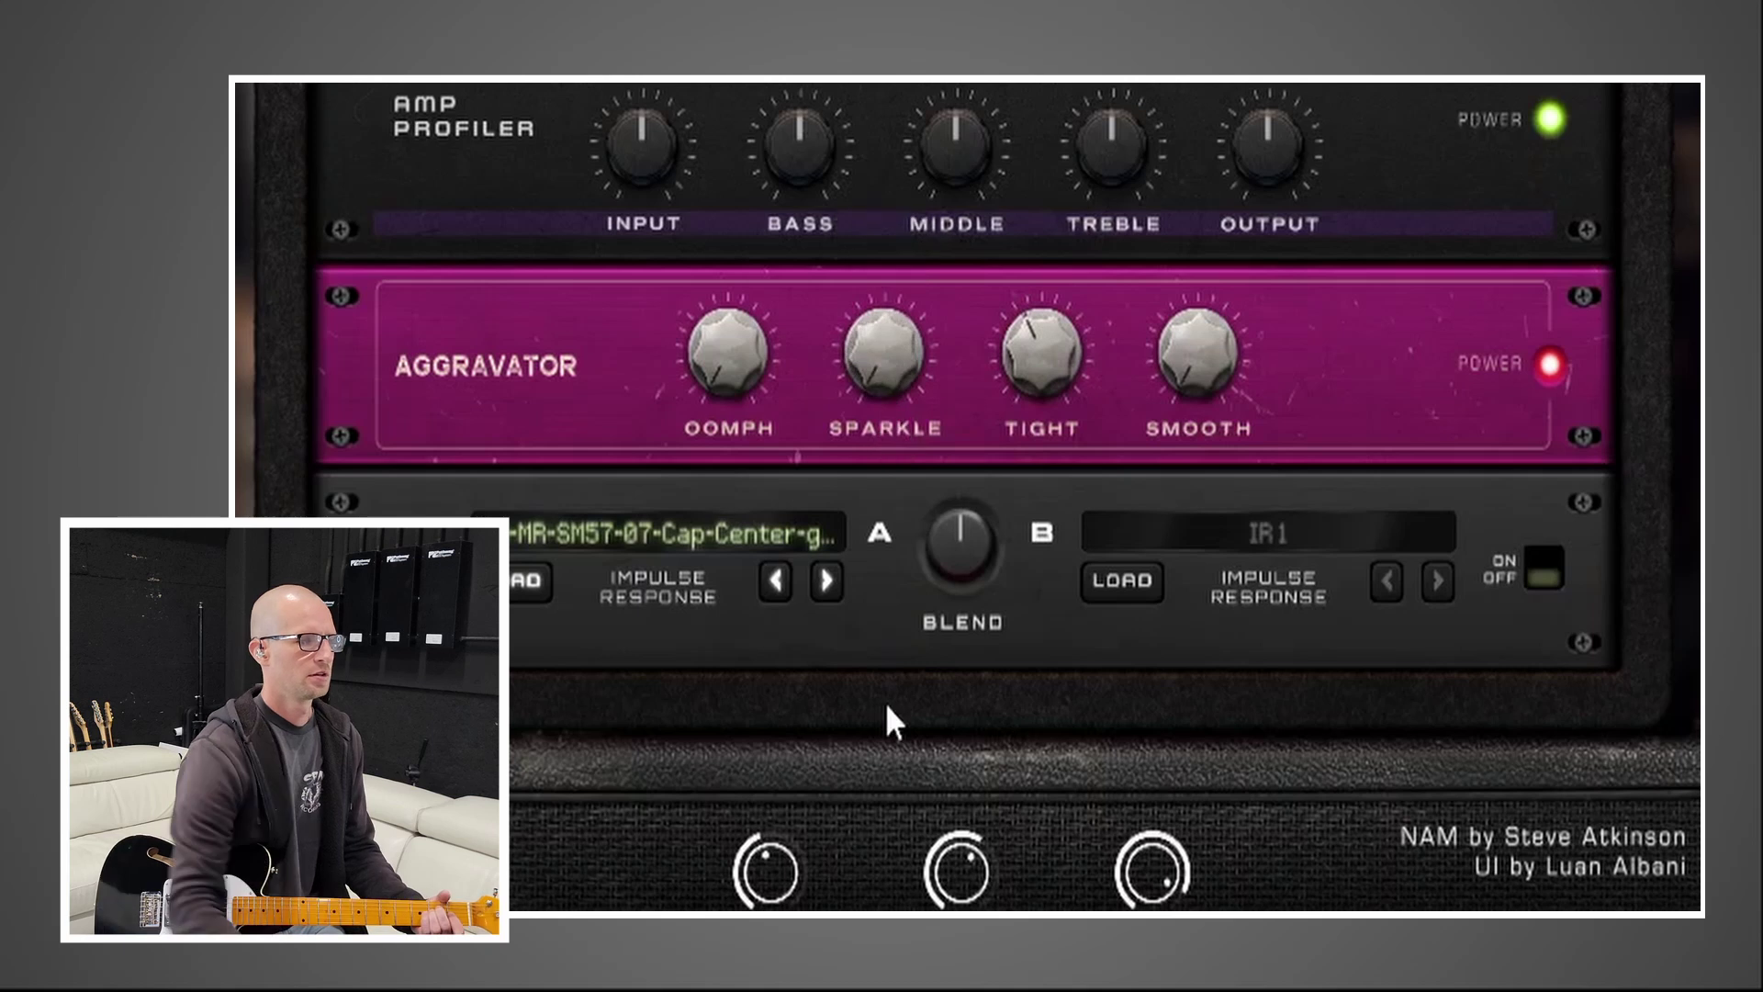
# Try the Aggravator's Tight control at about two thirds of its range and return it to zero.
pyautogui.moveTo(1036, 376); pyautogui.dragTo(1030, 92)
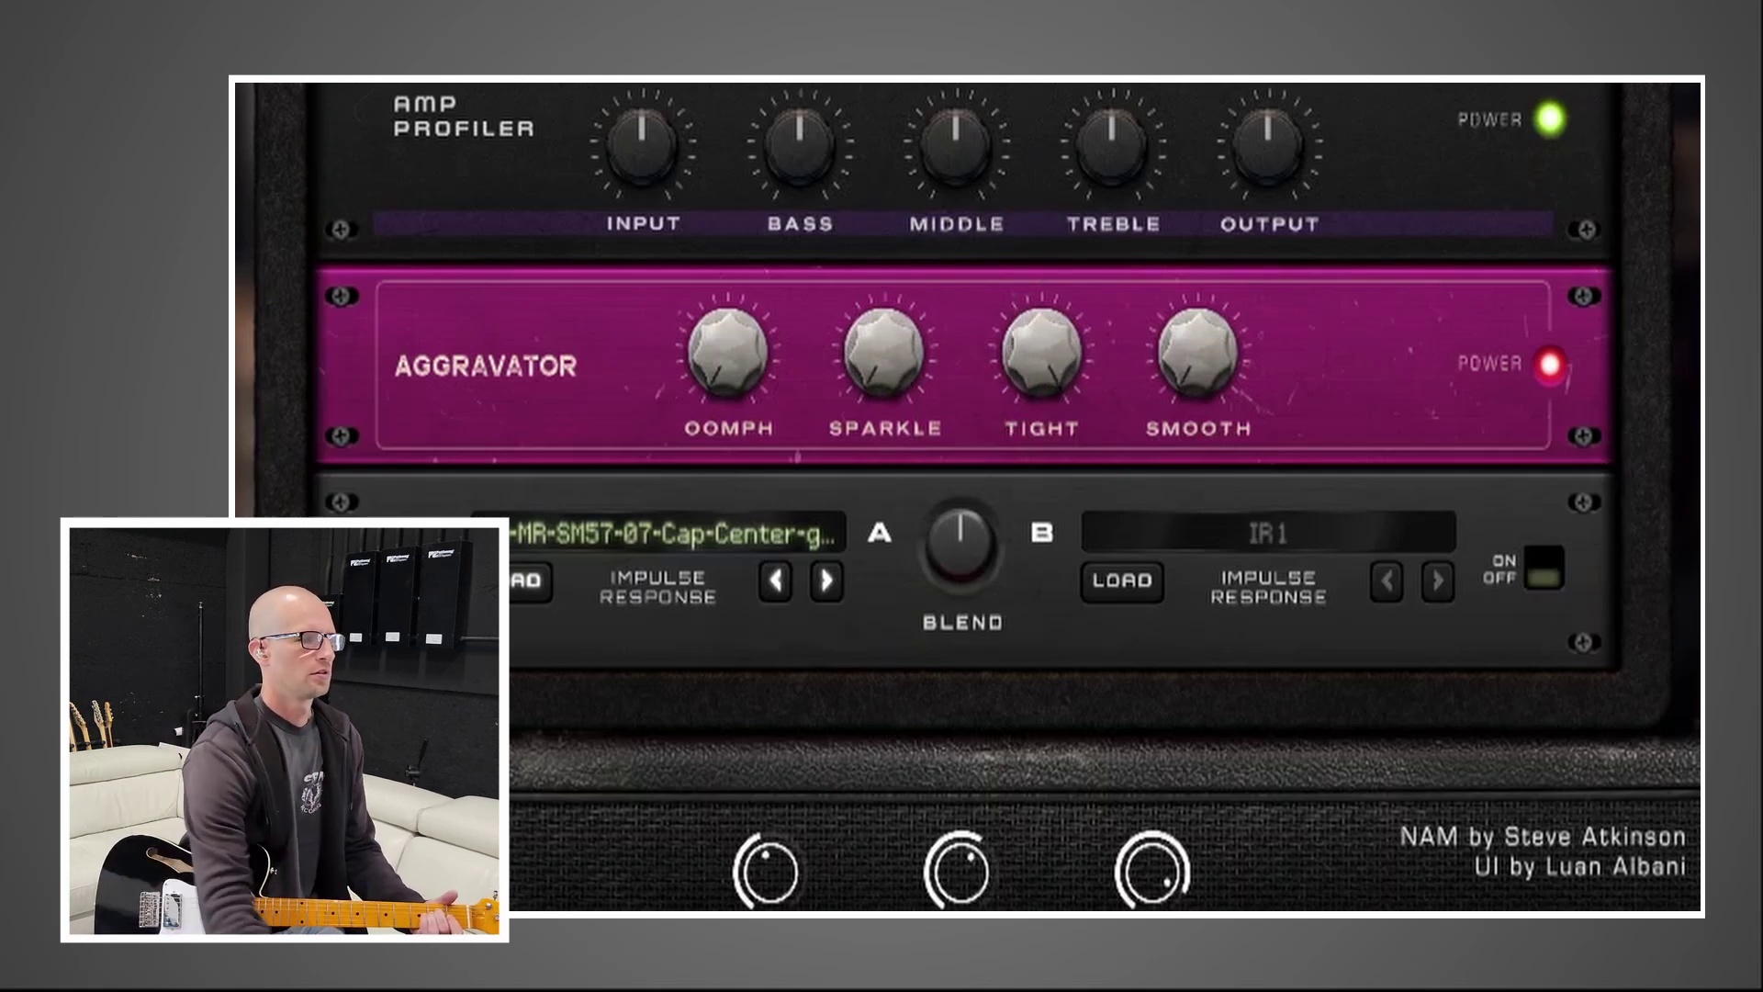
pyautogui.moveTo(1041, 342); pyautogui.dragTo(1019, 548)
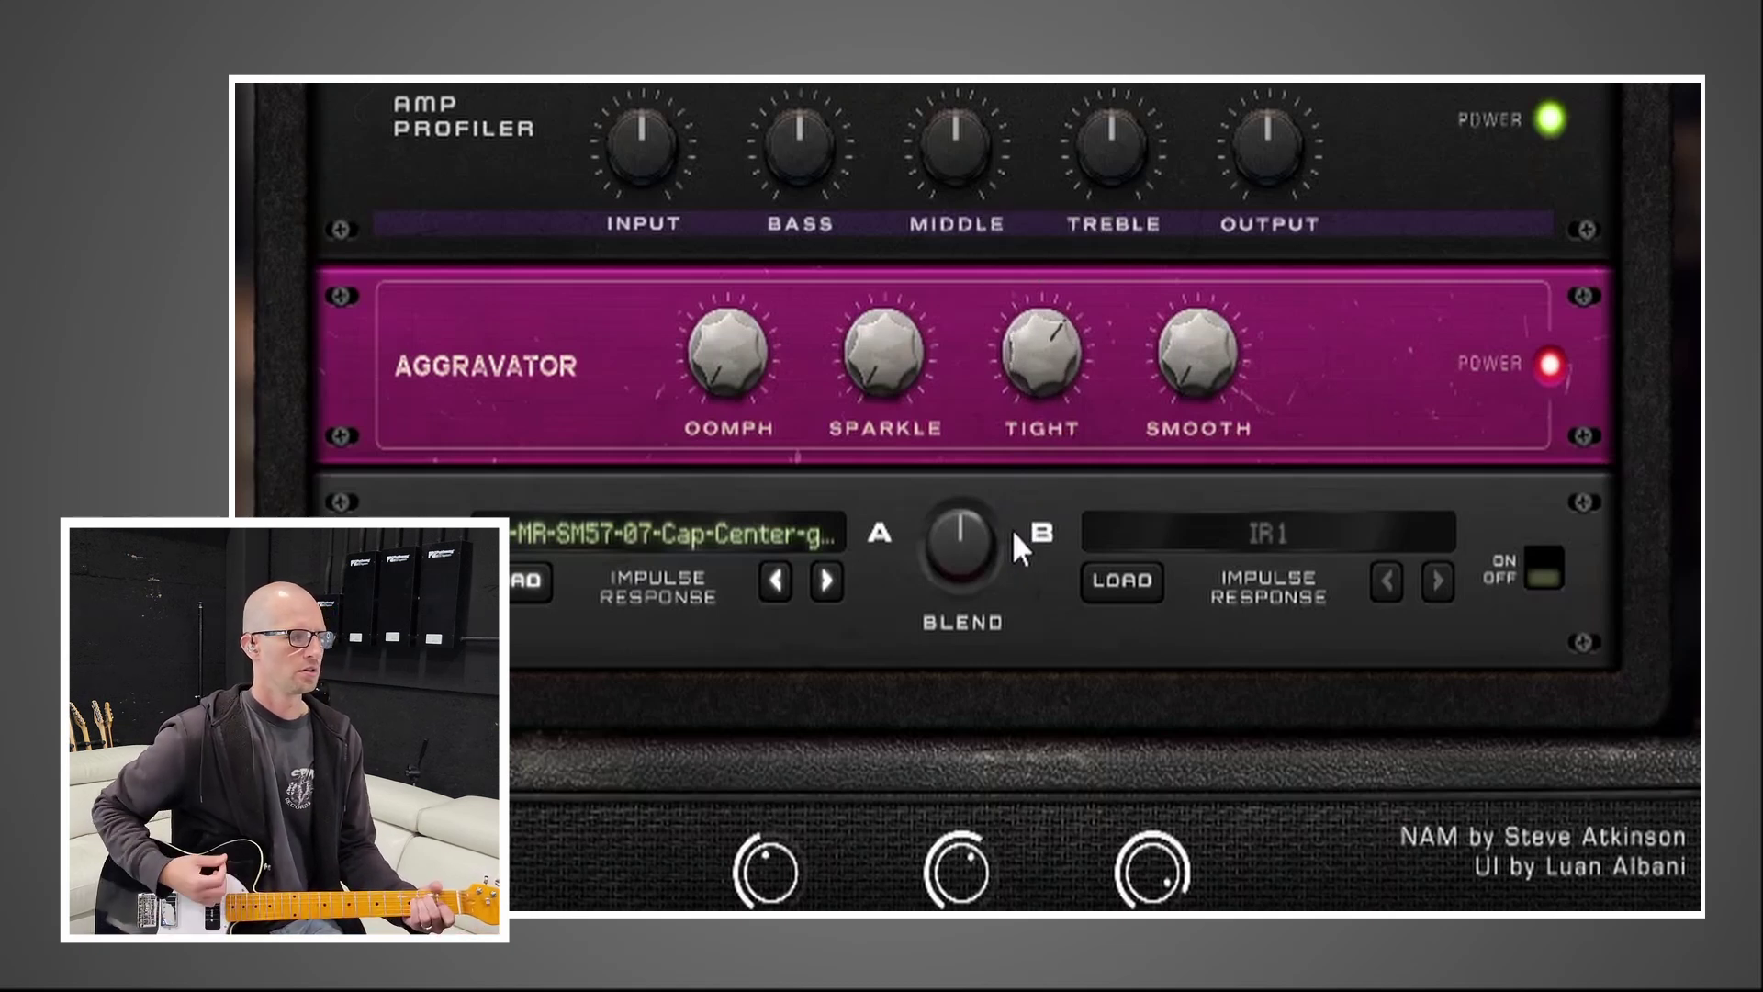
pyautogui.moveTo(1033, 381); pyautogui.dragTo(1031, 470)
pyautogui.moveTo(1053, 393); pyautogui.dragTo(1053, 394)
# Try the Aggravator's Smooth control at about two thirds and at about half of its range, returning it to zero each time.
pyautogui.moveTo(1193, 444); pyautogui.dragTo(1193, 390)
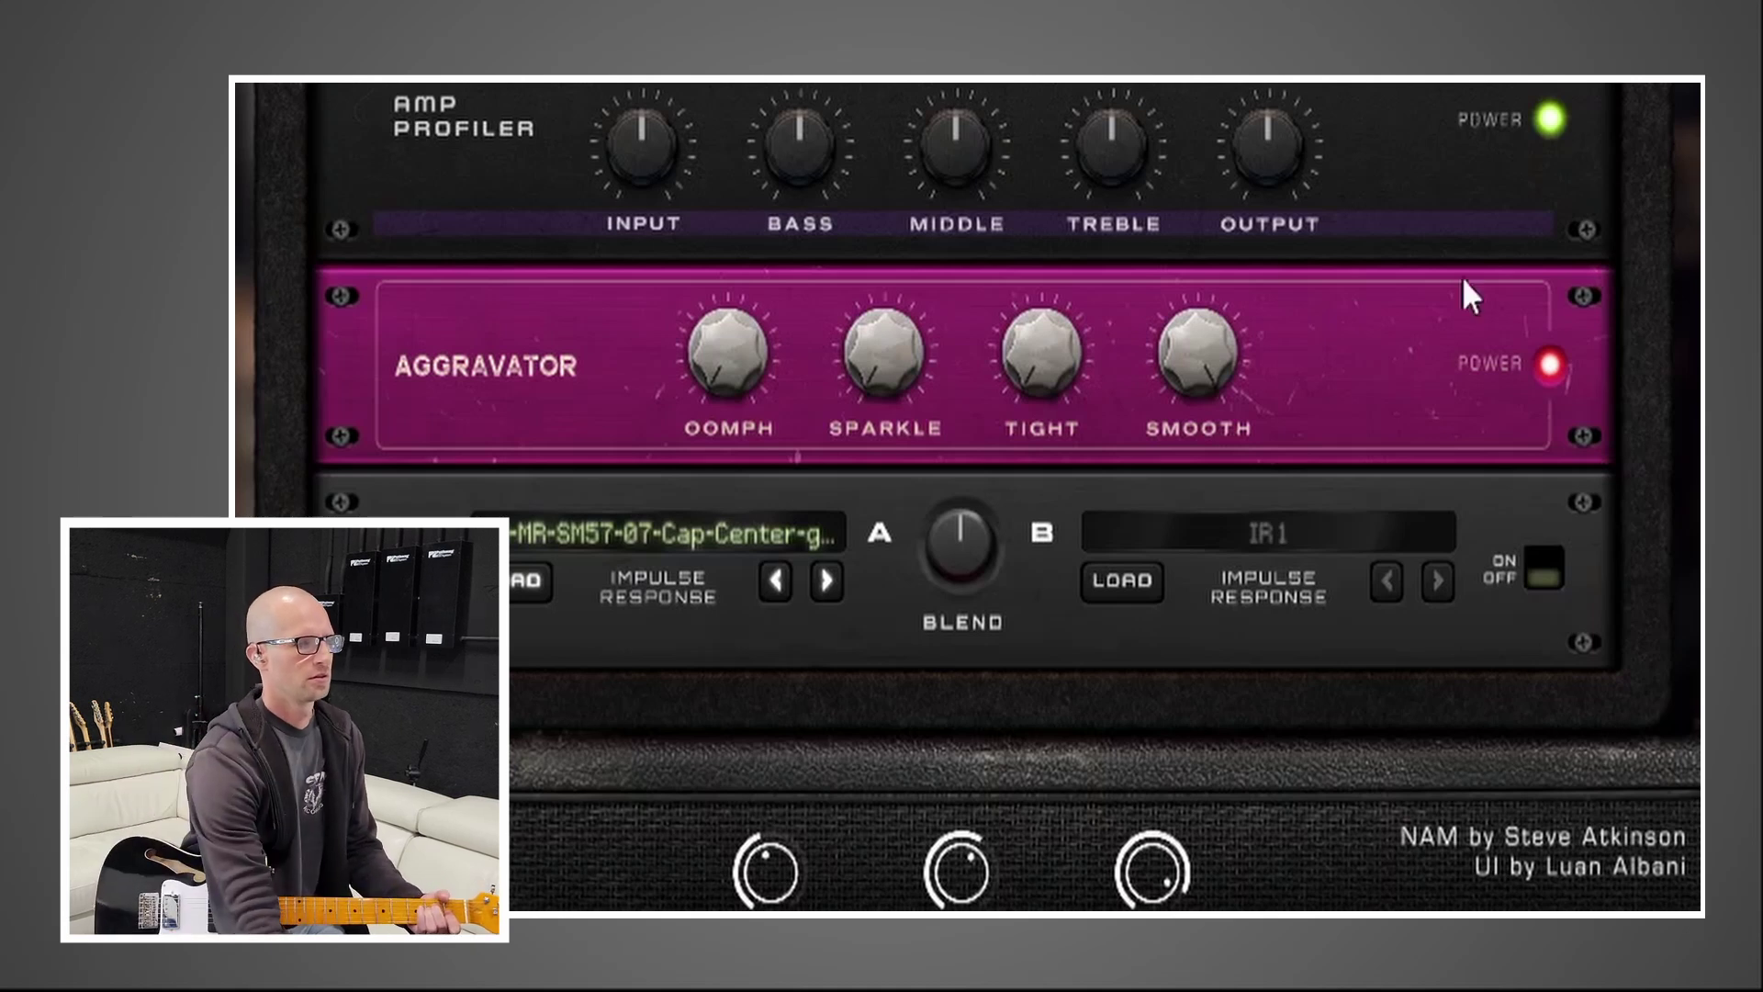
pyautogui.moveTo(1251, 378); pyautogui.dragTo(1145, 579)
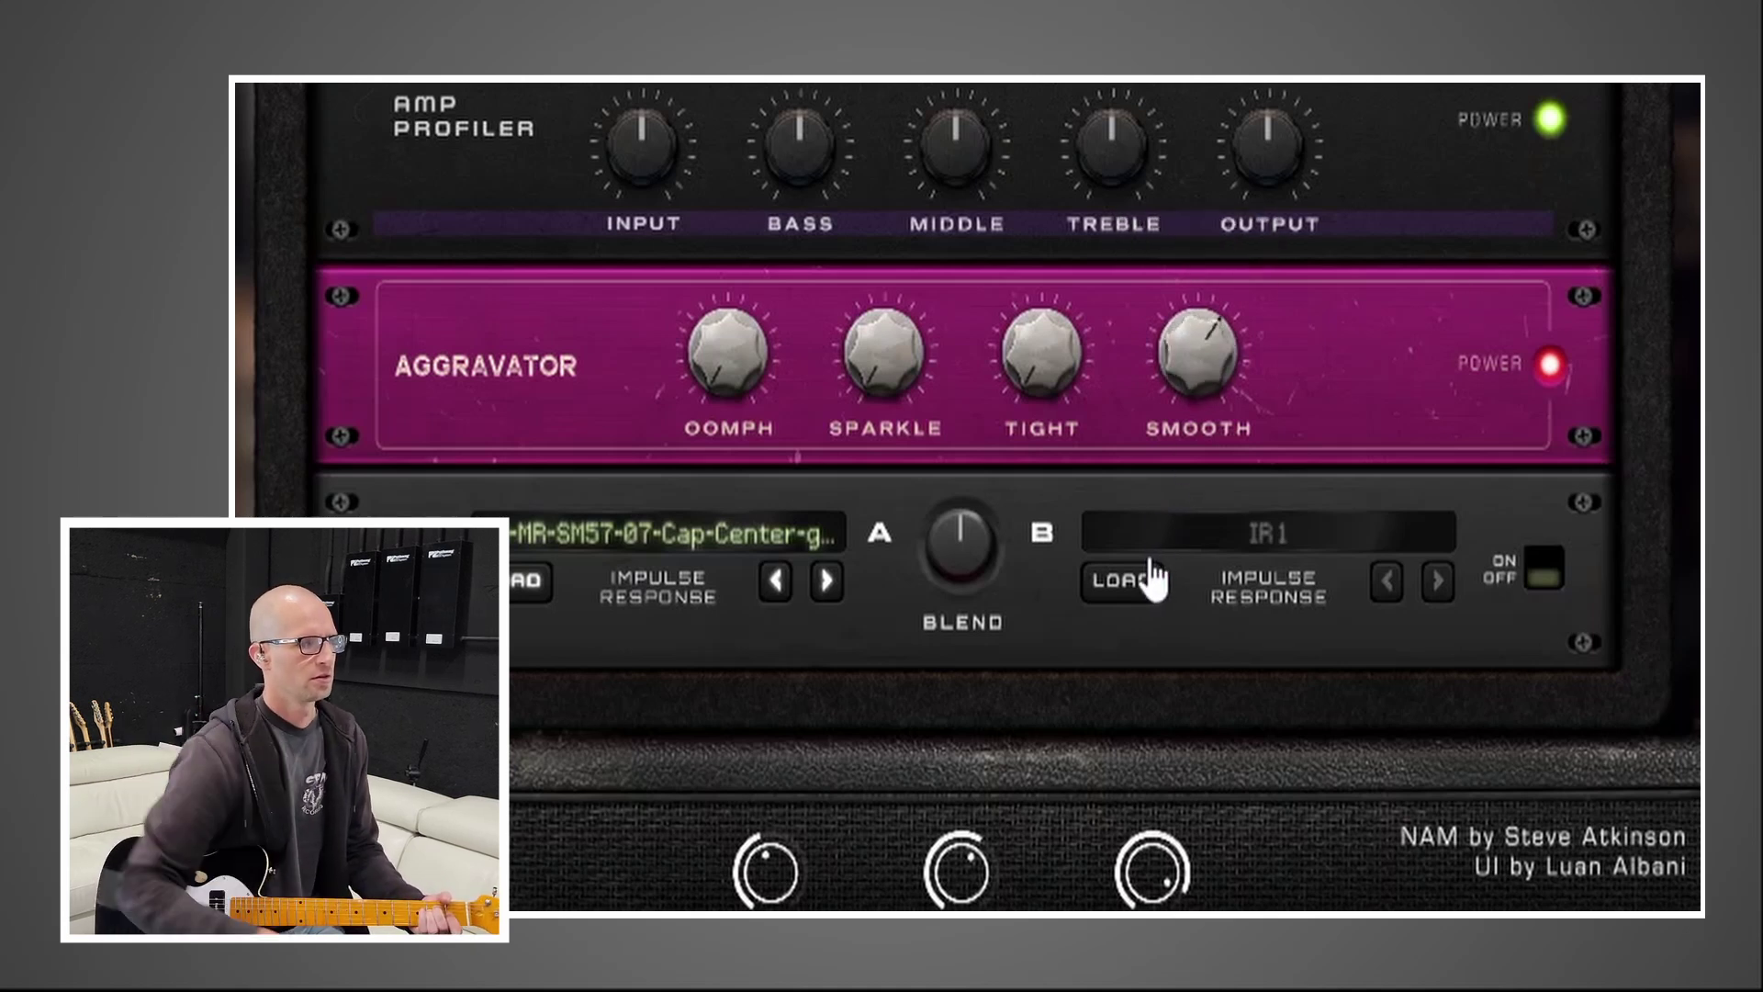
pyautogui.moveTo(1189, 363); pyautogui.dragTo(1133, 720)
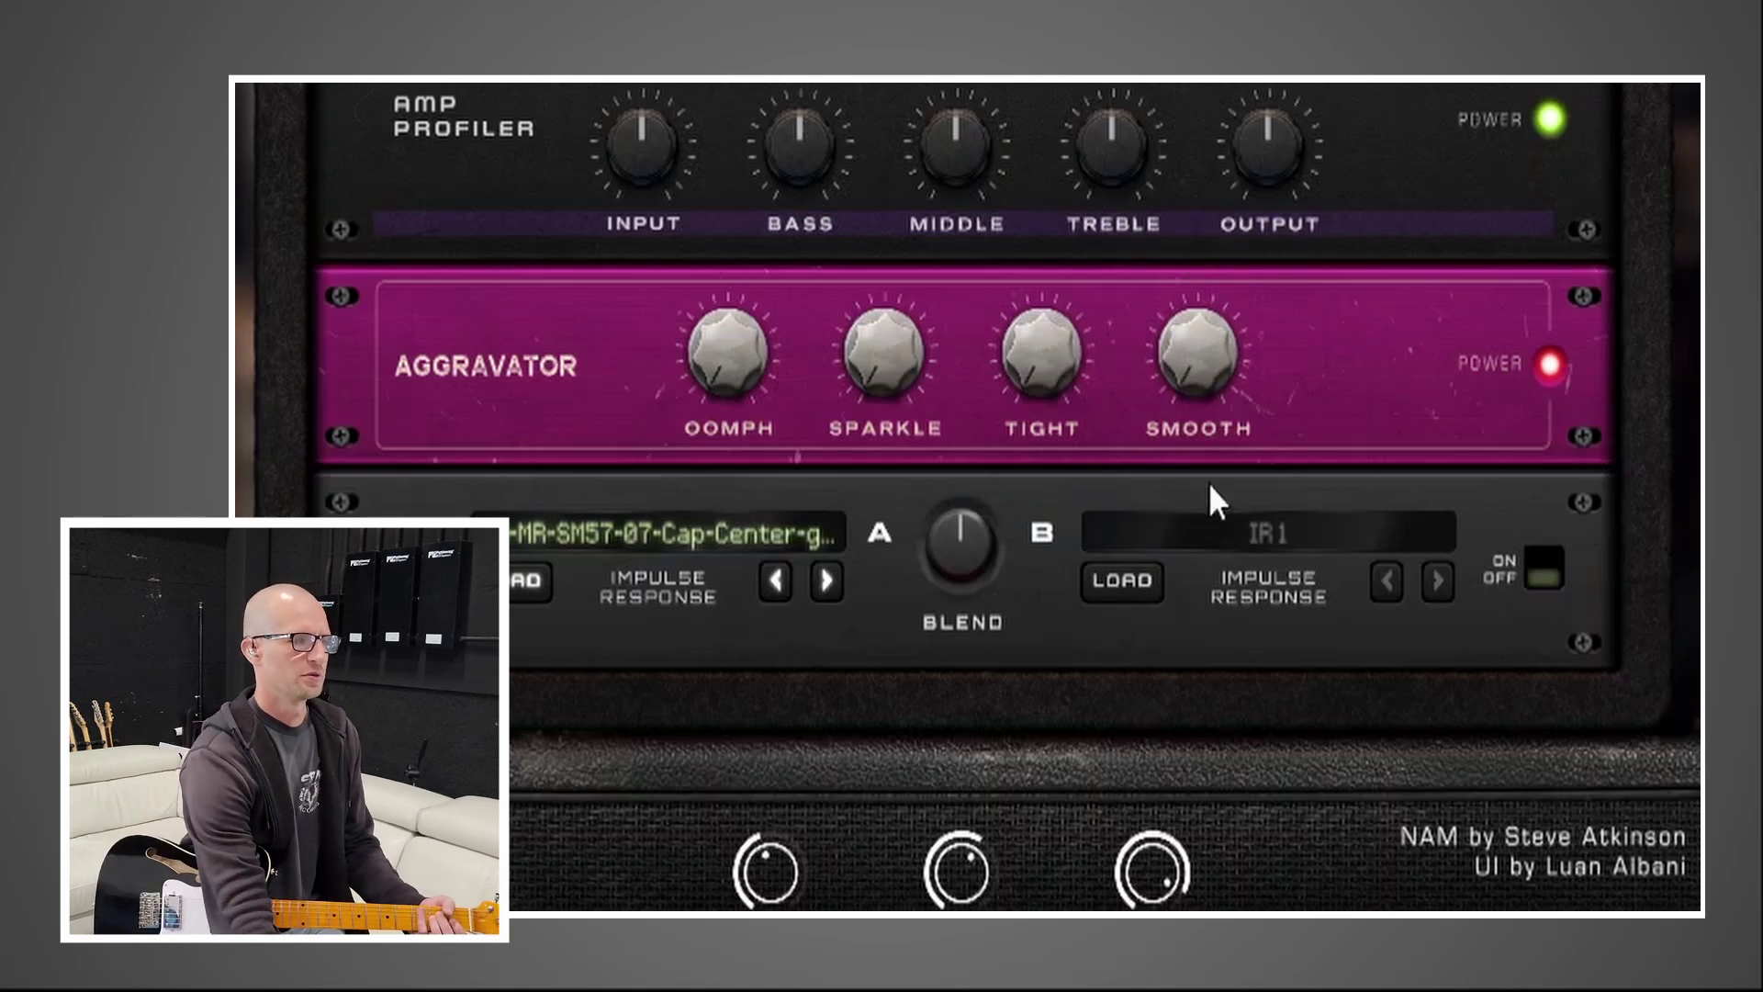
pyautogui.moveTo(1210, 428); pyautogui.dragTo(1180, 148)
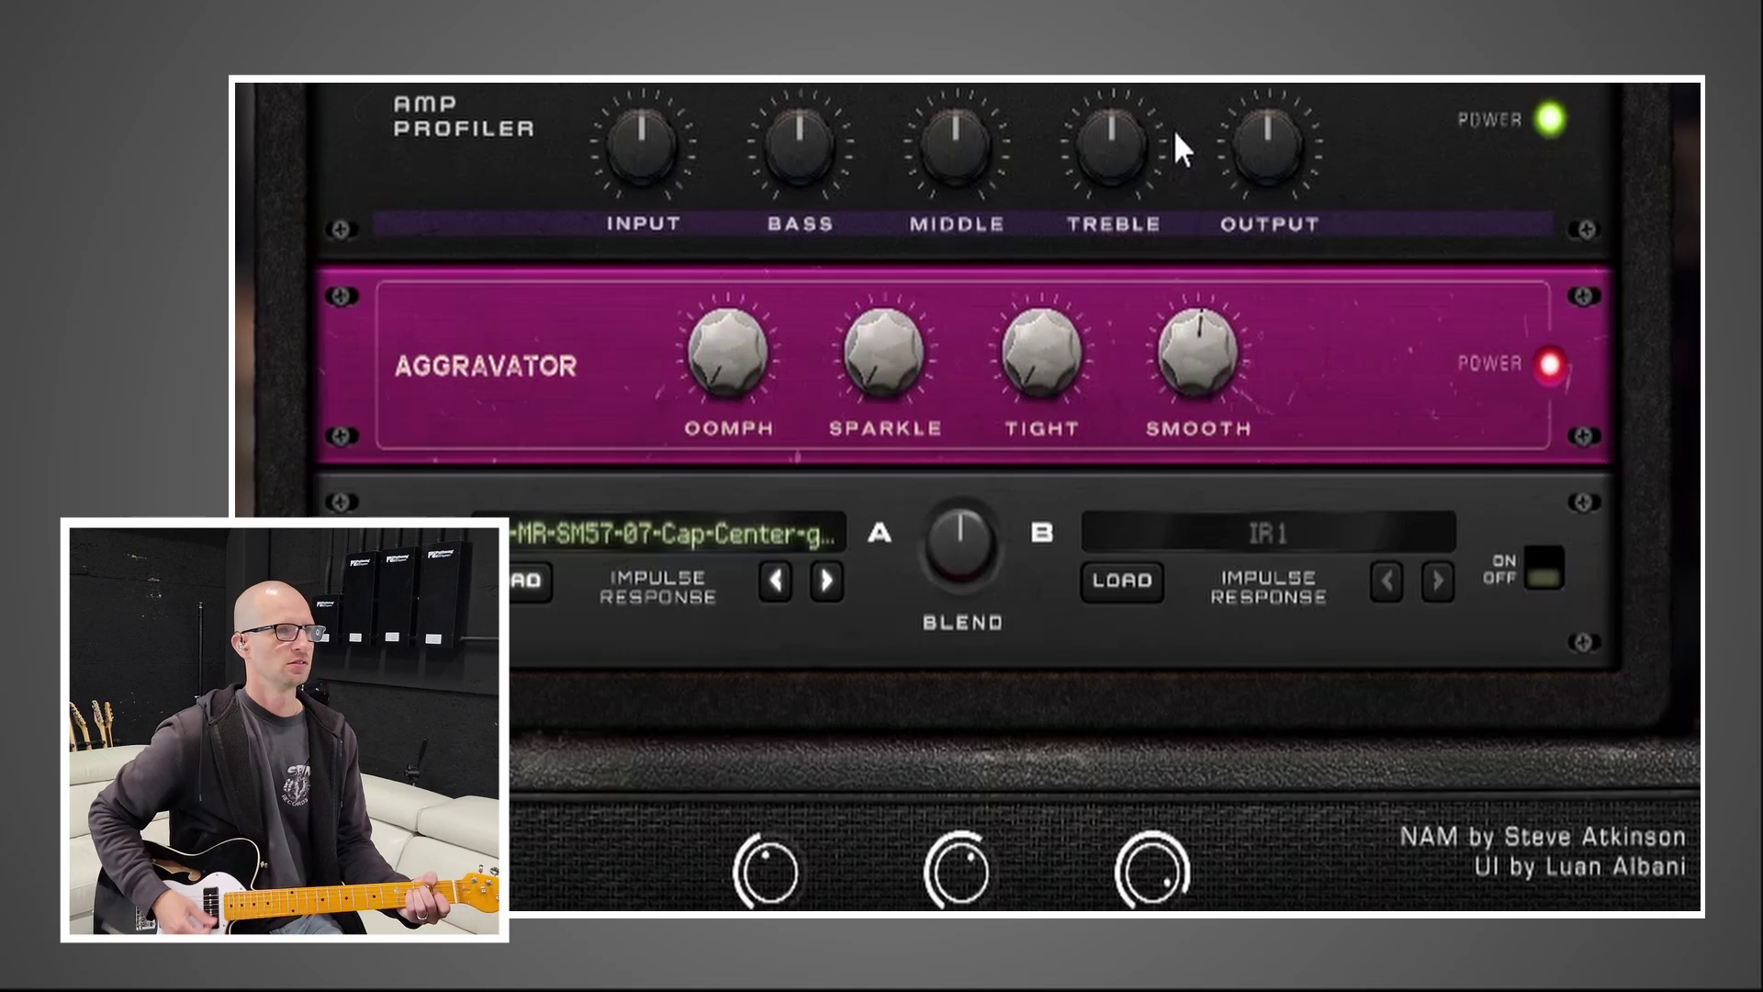
pyautogui.moveTo(1181, 346); pyautogui.dragTo(1181, 551)
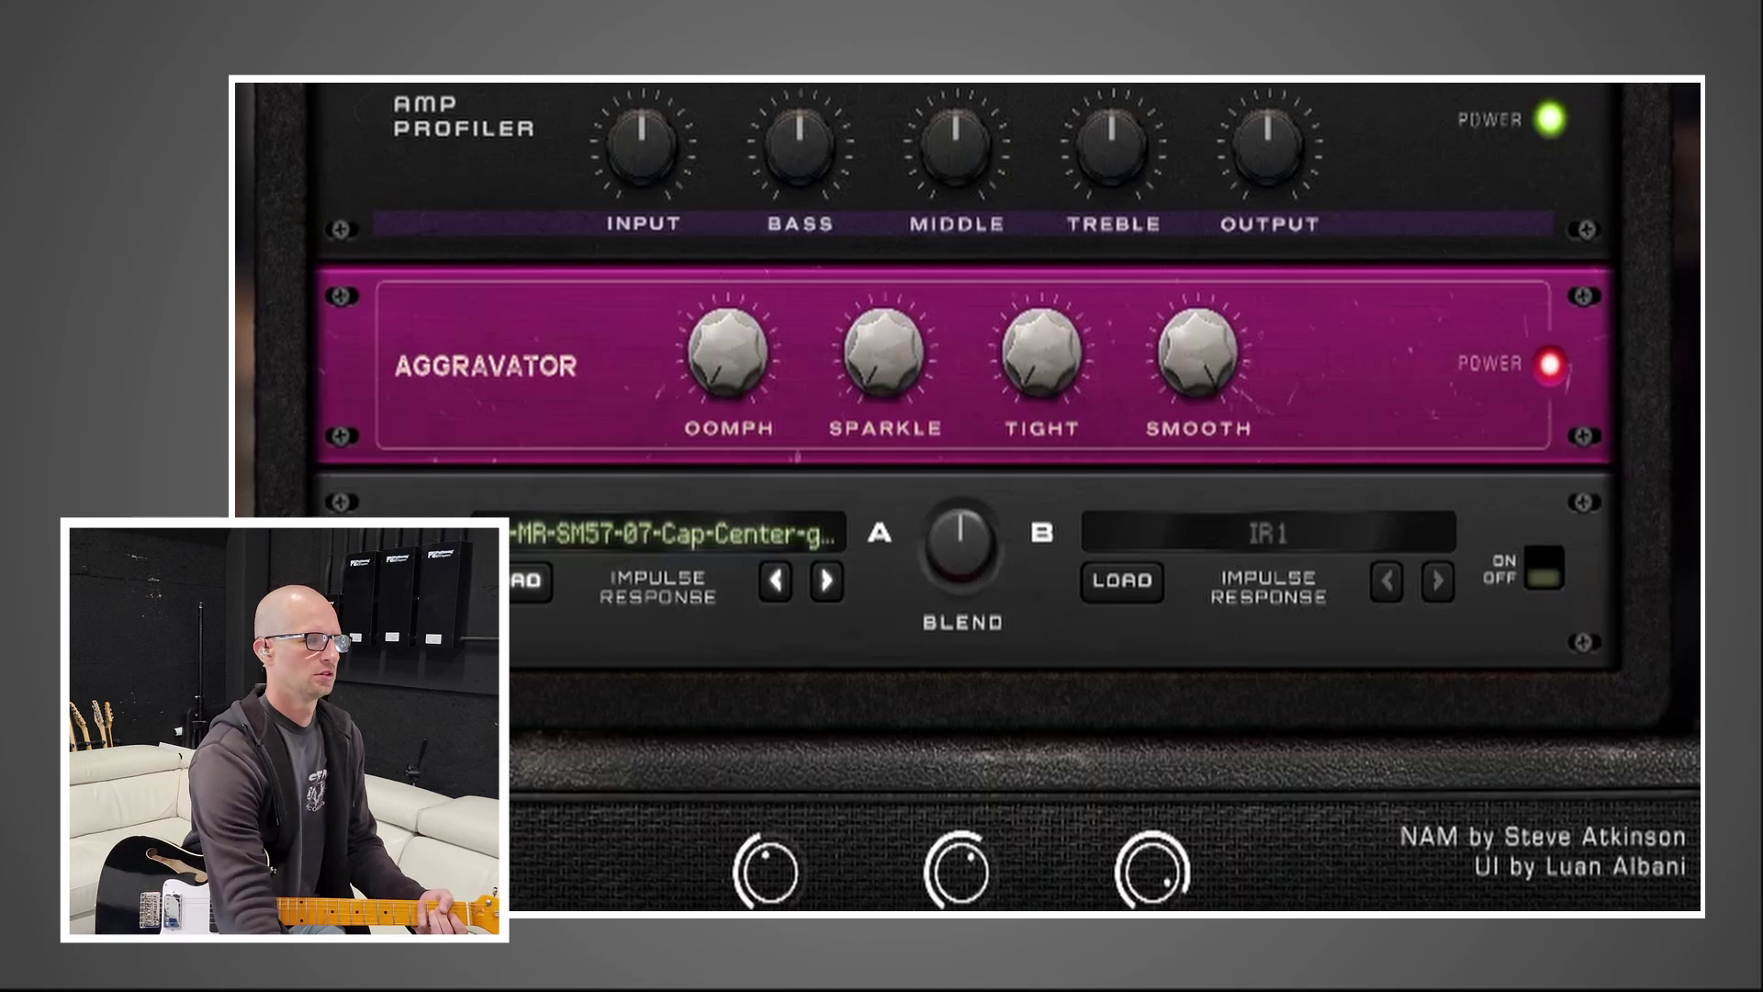
pyautogui.moveTo(1200, 284); pyautogui.dragTo(1061, 677)
# Try the Aggravator's Tight and Smooth together at about one third, and Sparkle alone at maximum, returning each to zero.
pyautogui.moveTo(1035, 381)
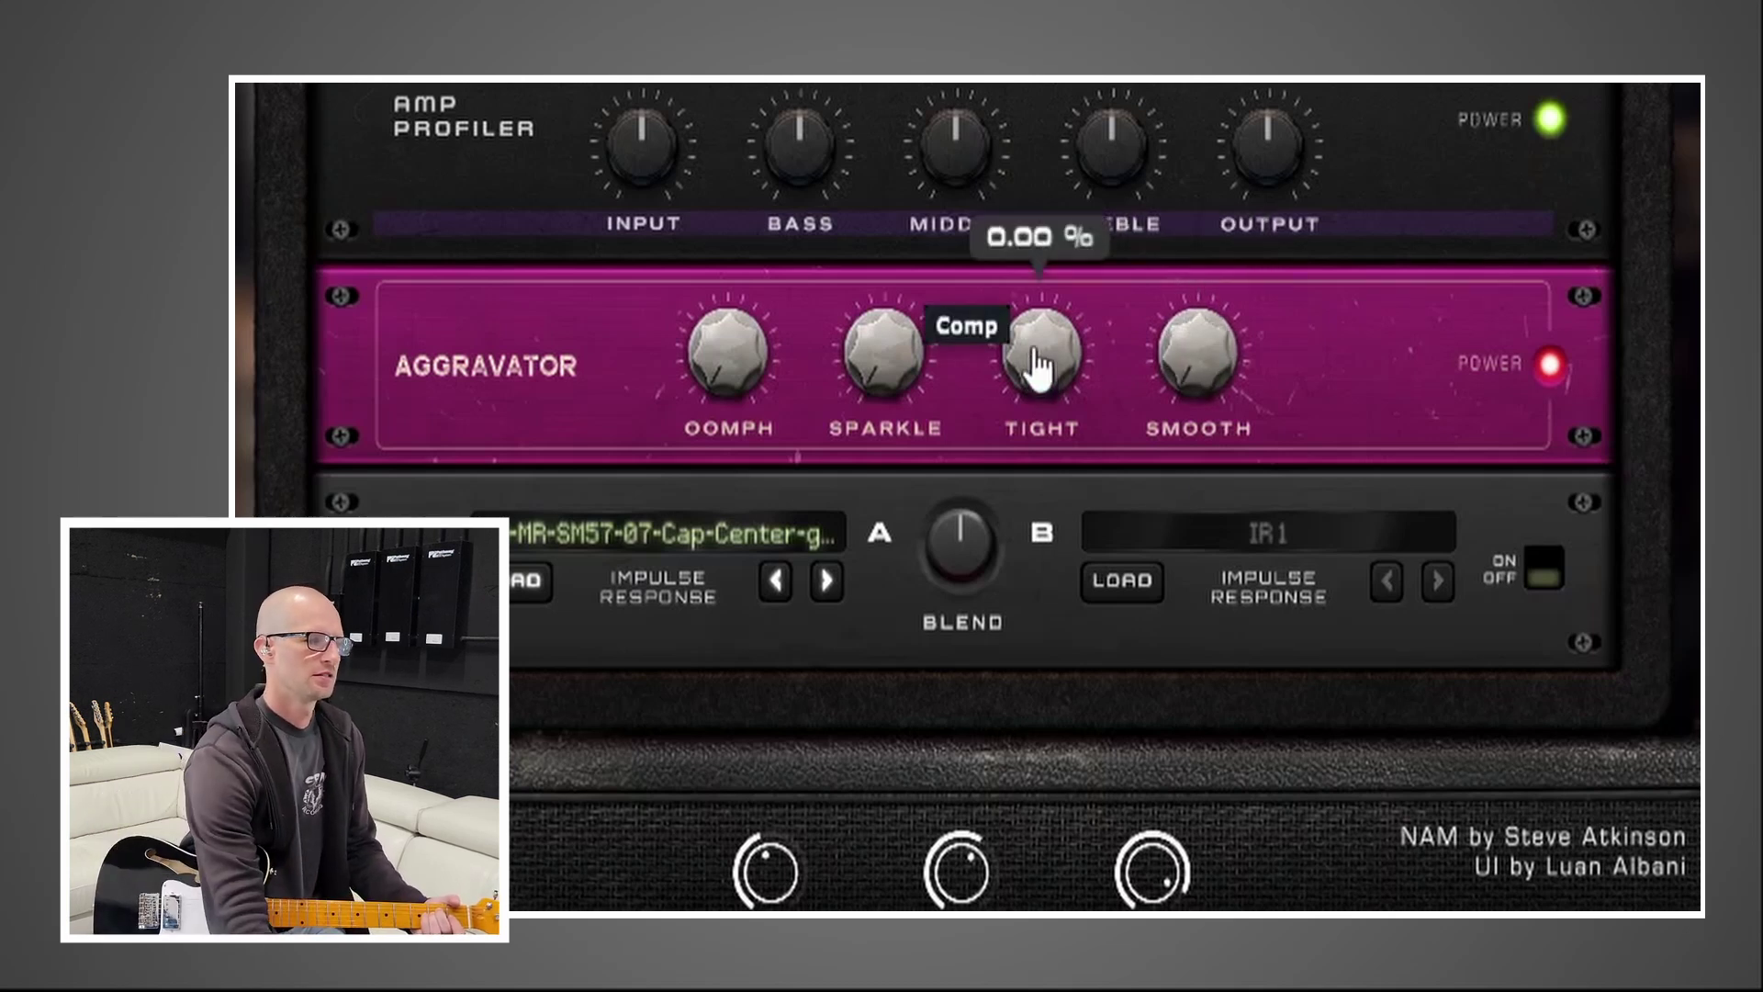
pyautogui.moveTo(1041, 377); pyautogui.dragTo(1041, 478)
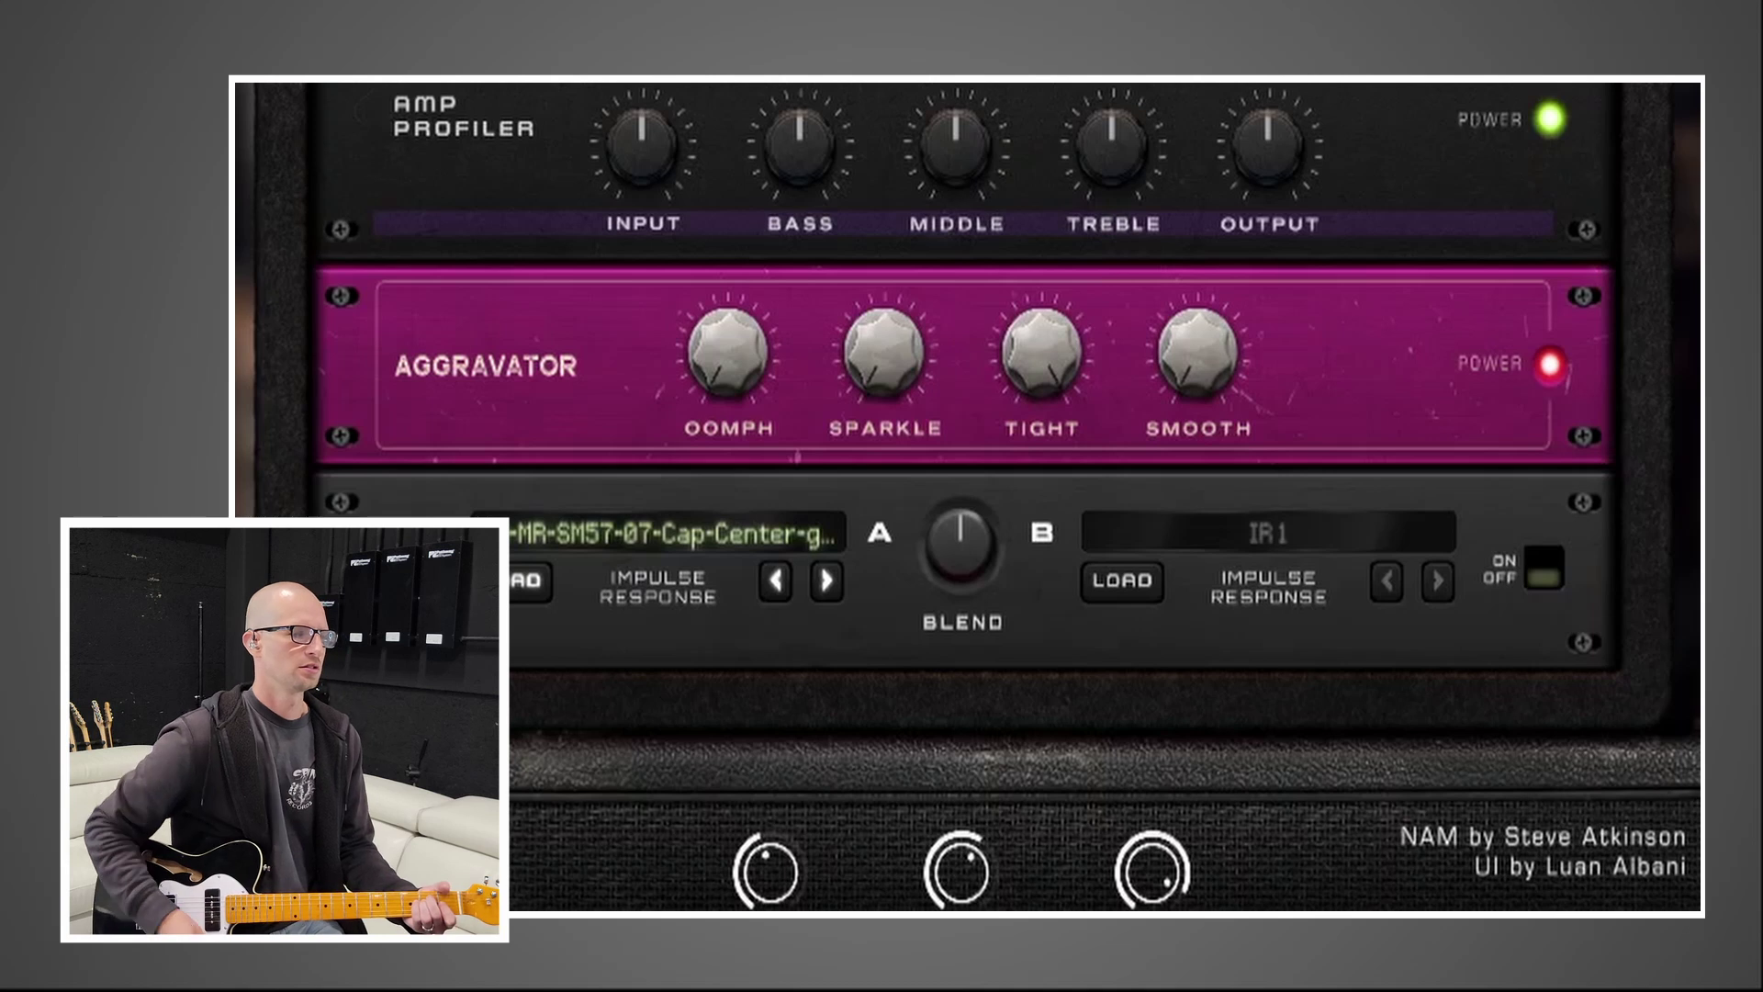
pyautogui.moveTo(1032, 395); pyautogui.dragTo(1005, 734)
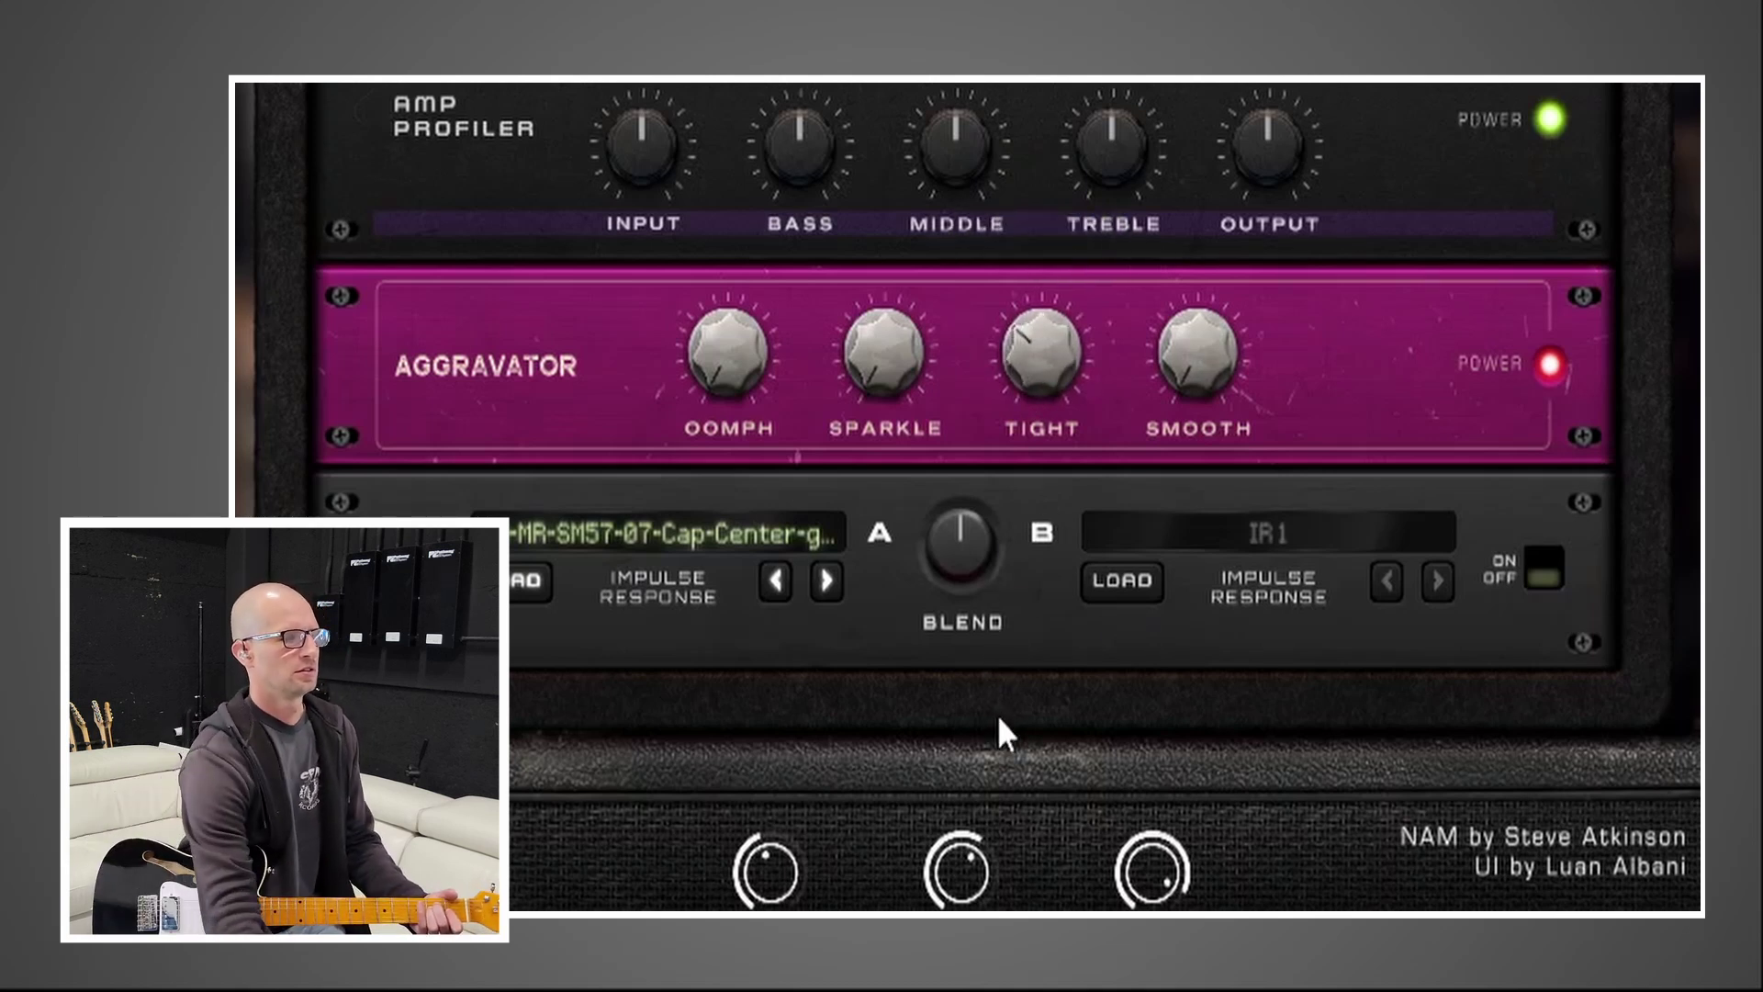
pyautogui.moveTo(1157, 418); pyautogui.dragTo(1185, 243)
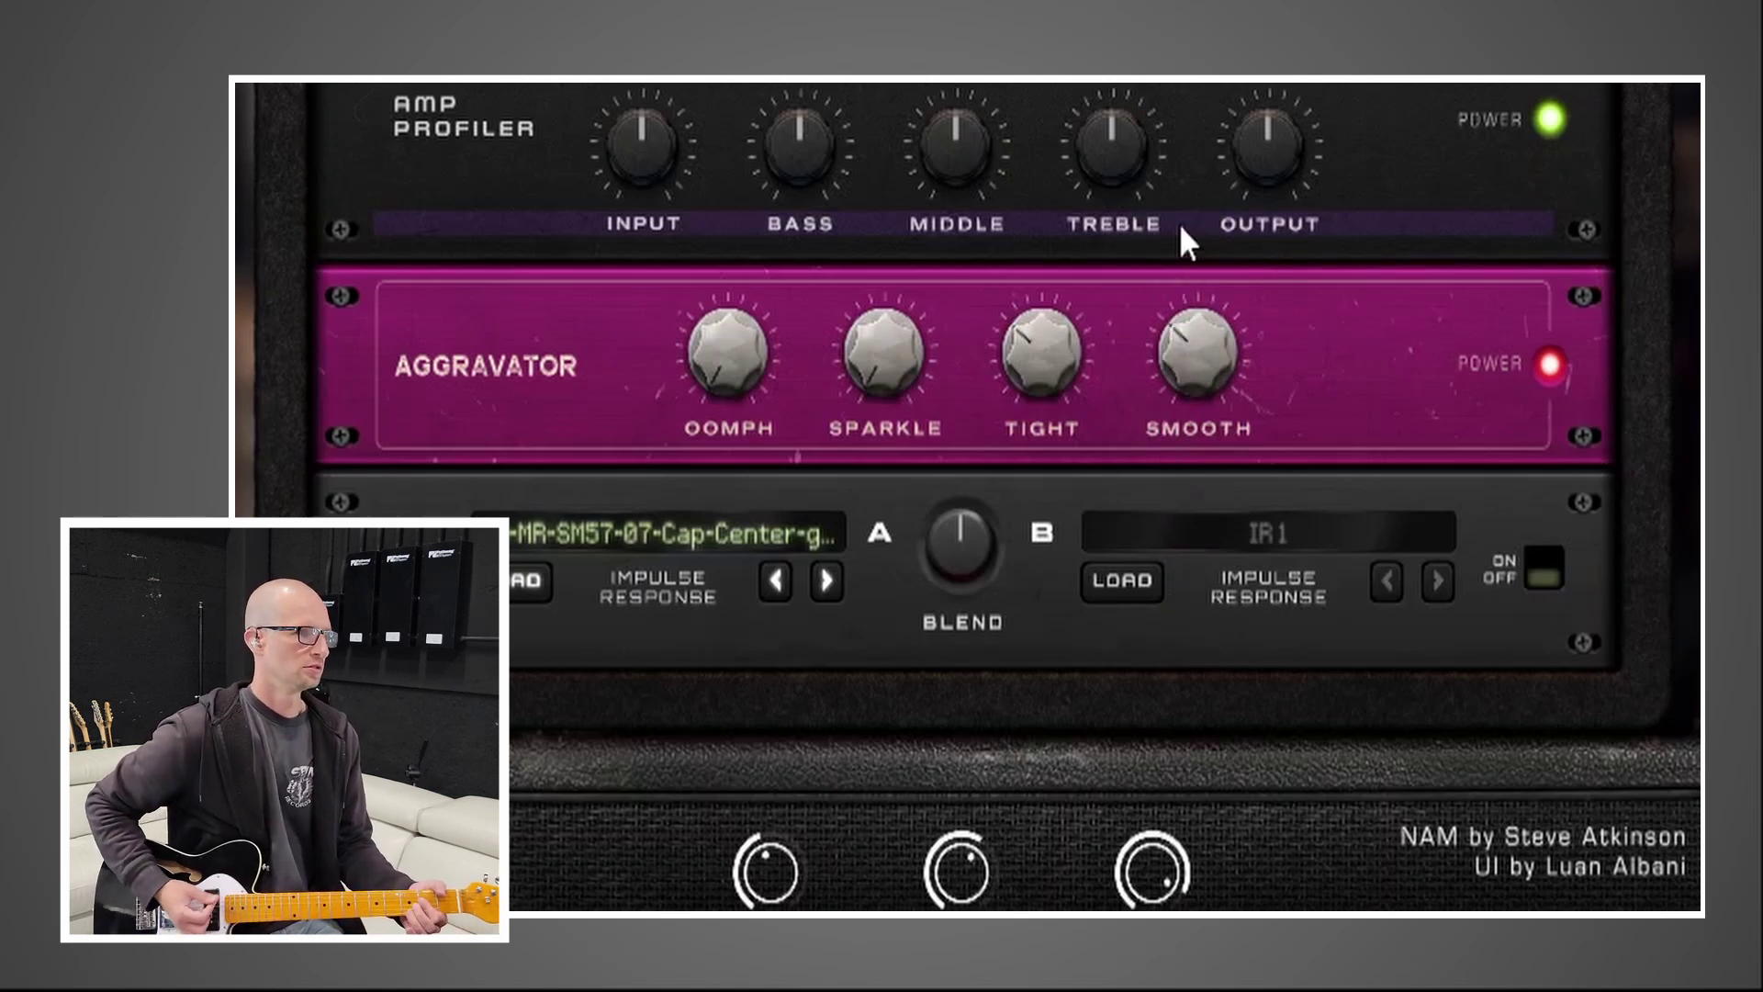
pyautogui.moveTo(1047, 377); pyautogui.dragTo(1003, 537)
pyautogui.moveTo(1199, 424); pyautogui.dragTo(920, 707)
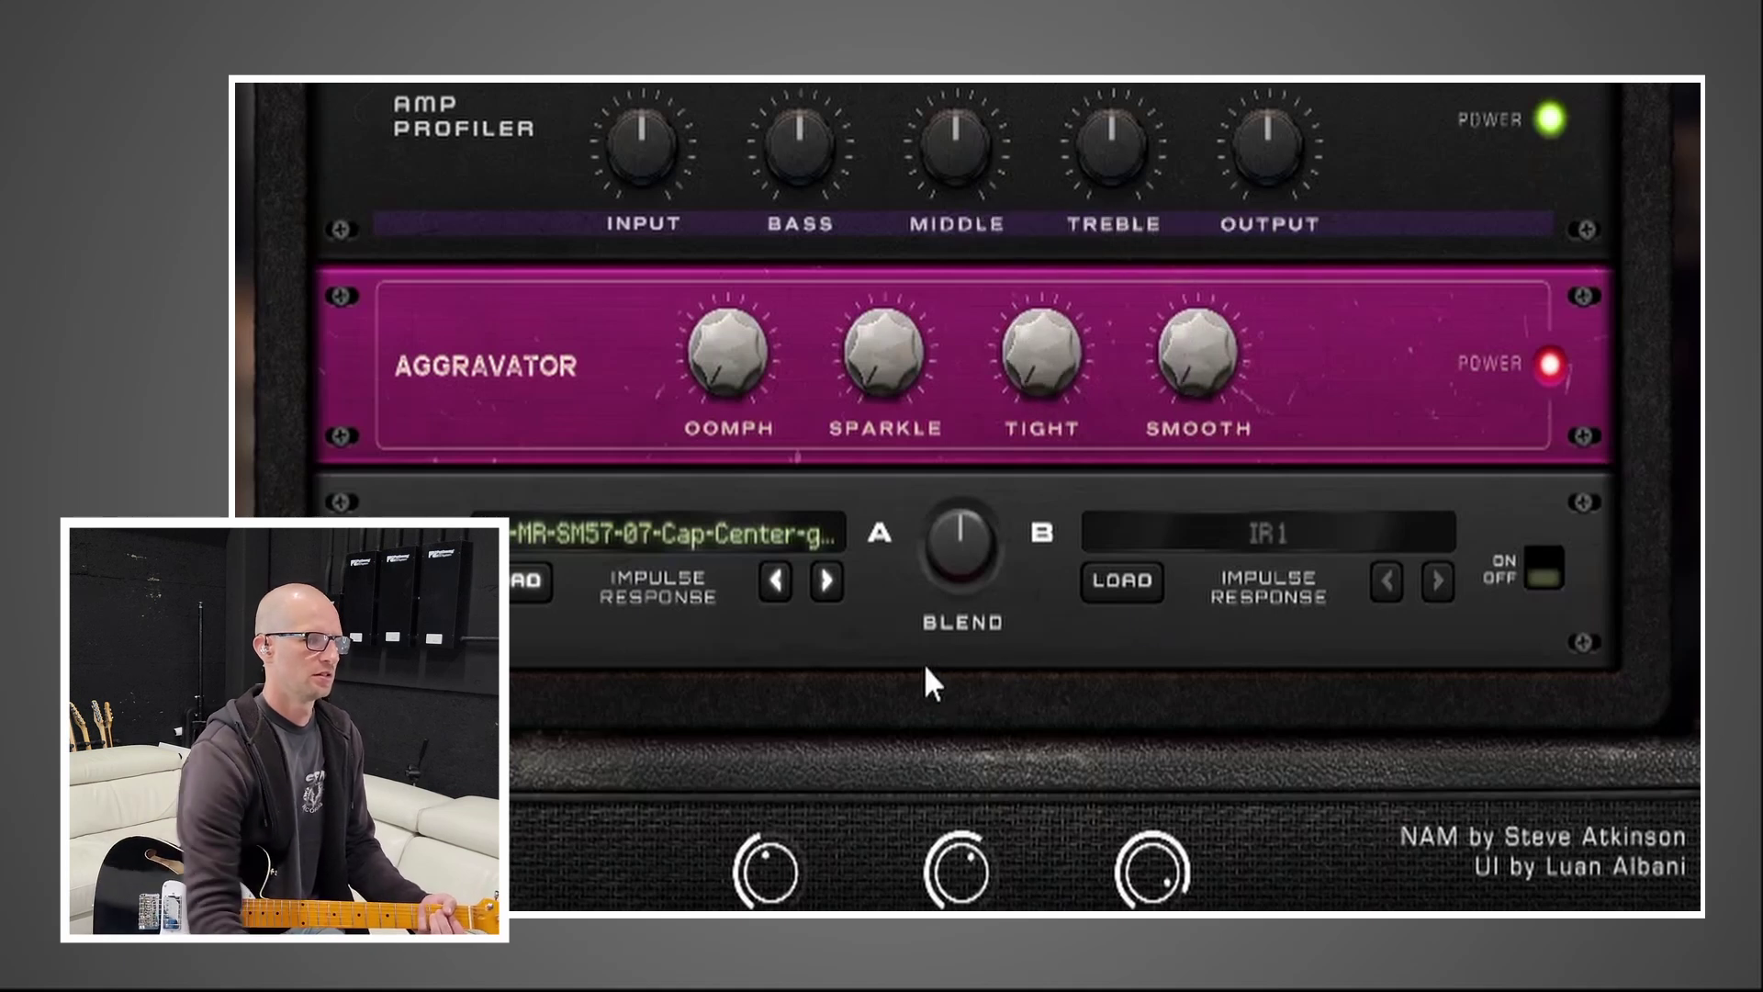
pyautogui.click(872, 376)
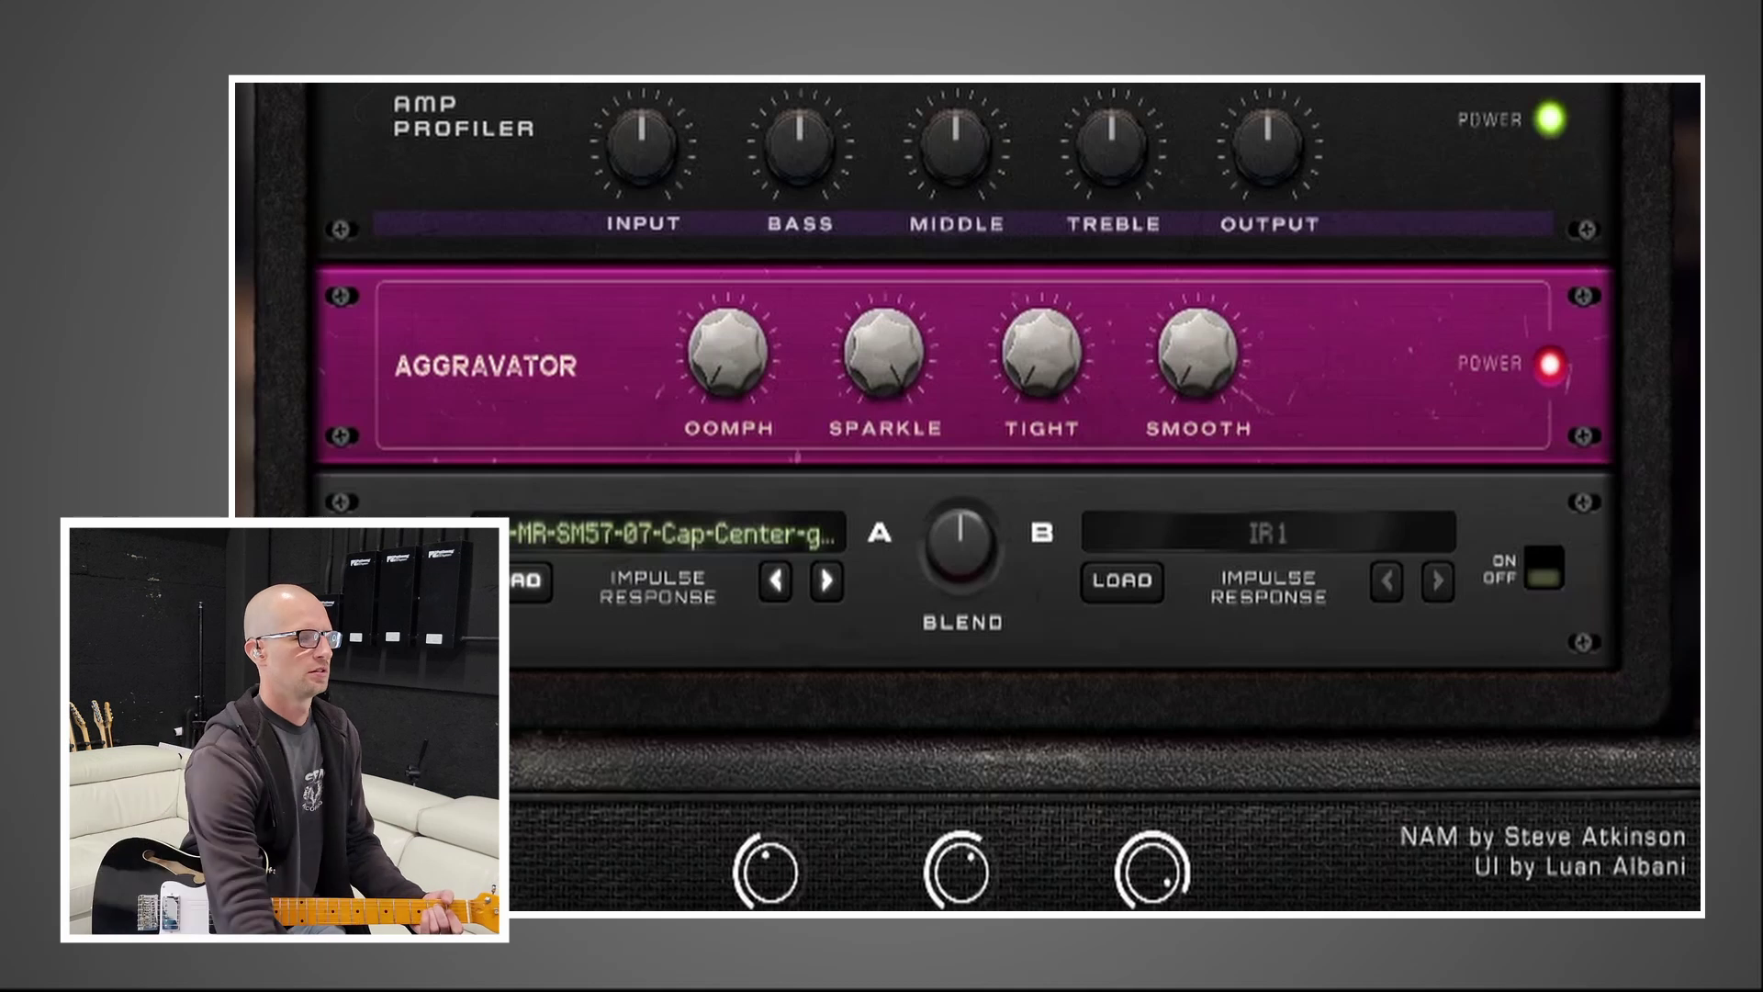
pyautogui.moveTo(897, 381); pyautogui.dragTo(830, 842)
# Set the Aggravator's Oomph to about one third and Smooth to about 40% of their range, and bypass the unit.
pyautogui.moveTo(715, 393); pyautogui.dragTo(720, 92)
pyautogui.moveTo(718, 312); pyautogui.dragTo(715, 404)
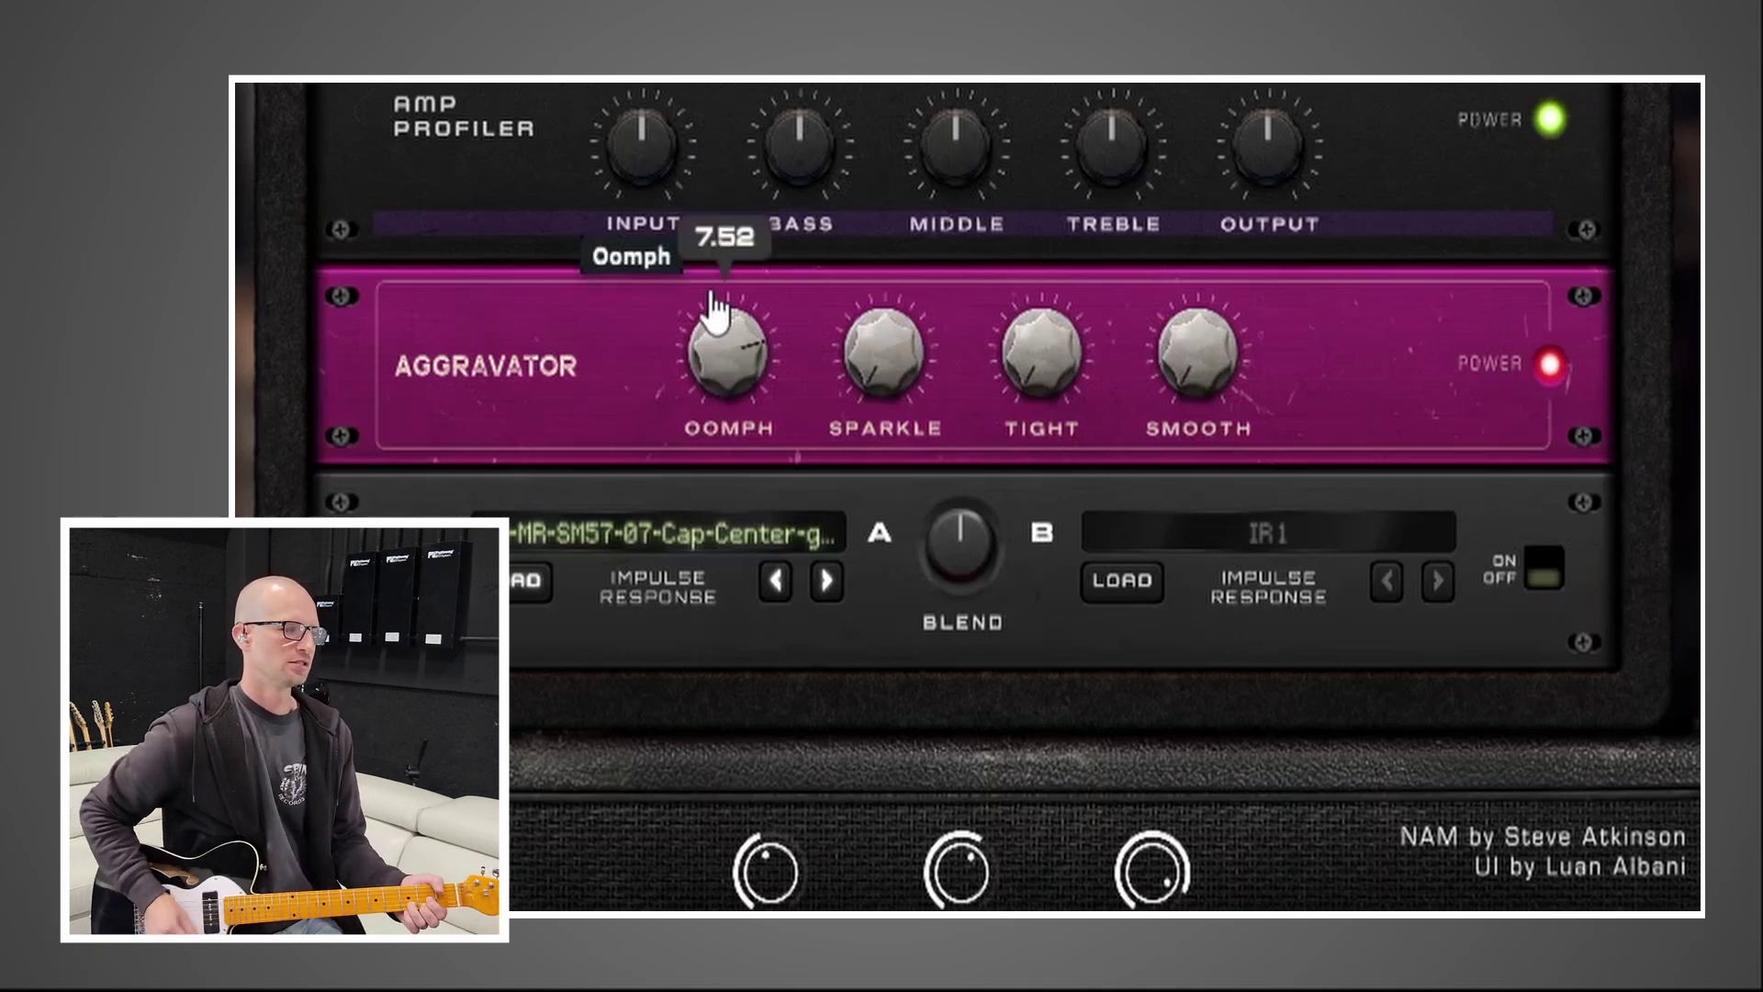
pyautogui.moveTo(715, 308); pyautogui.dragTo(728, 598)
pyautogui.moveTo(1157, 395); pyautogui.dragTo(1161, 133)
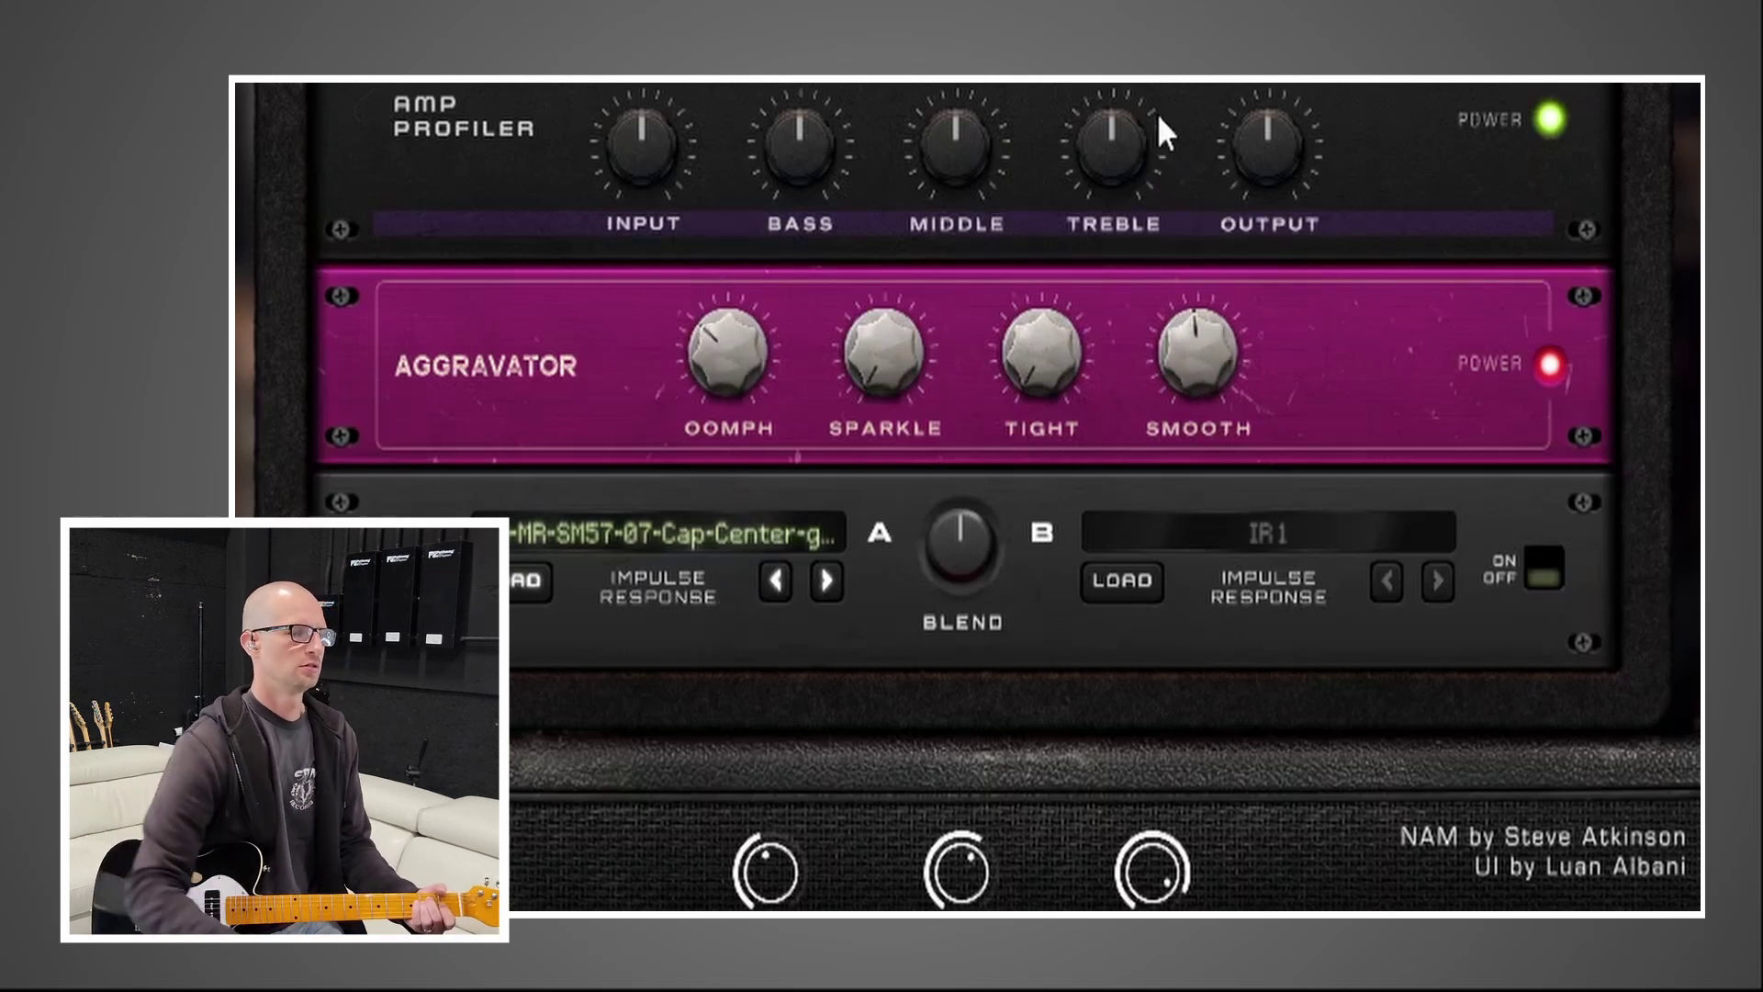
pyautogui.moveTo(1196, 291); pyautogui.dragTo(1185, 504)
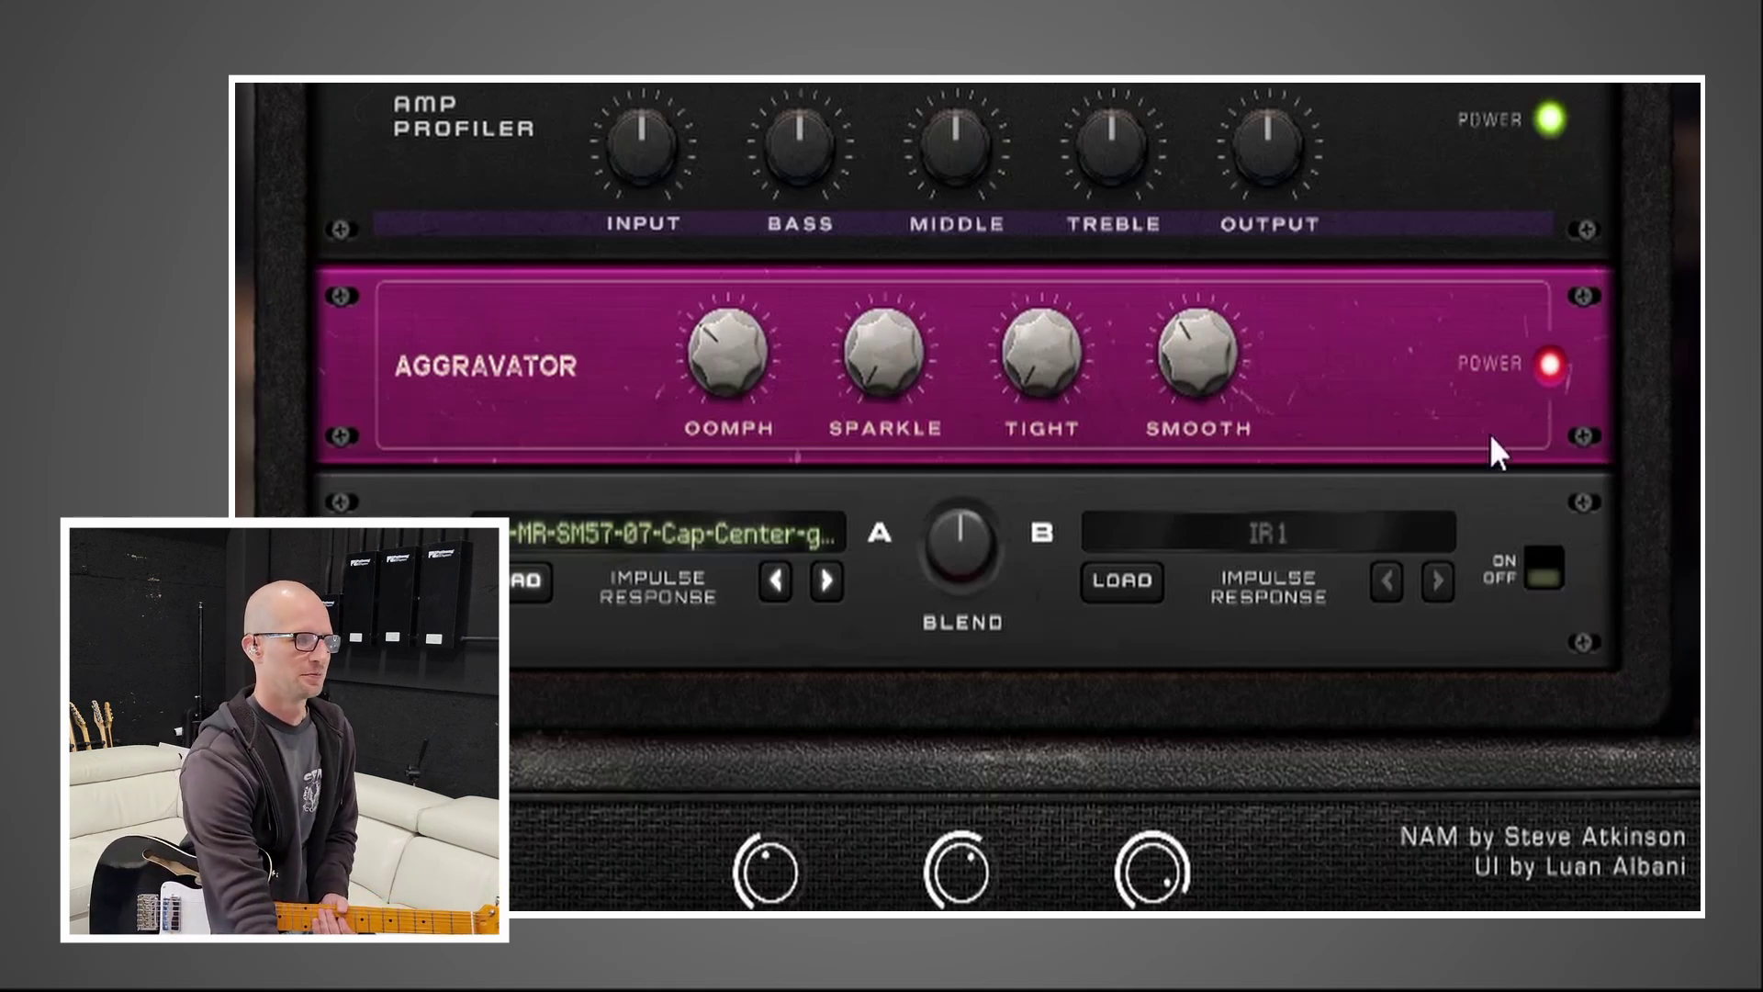
pyautogui.click(1548, 369)
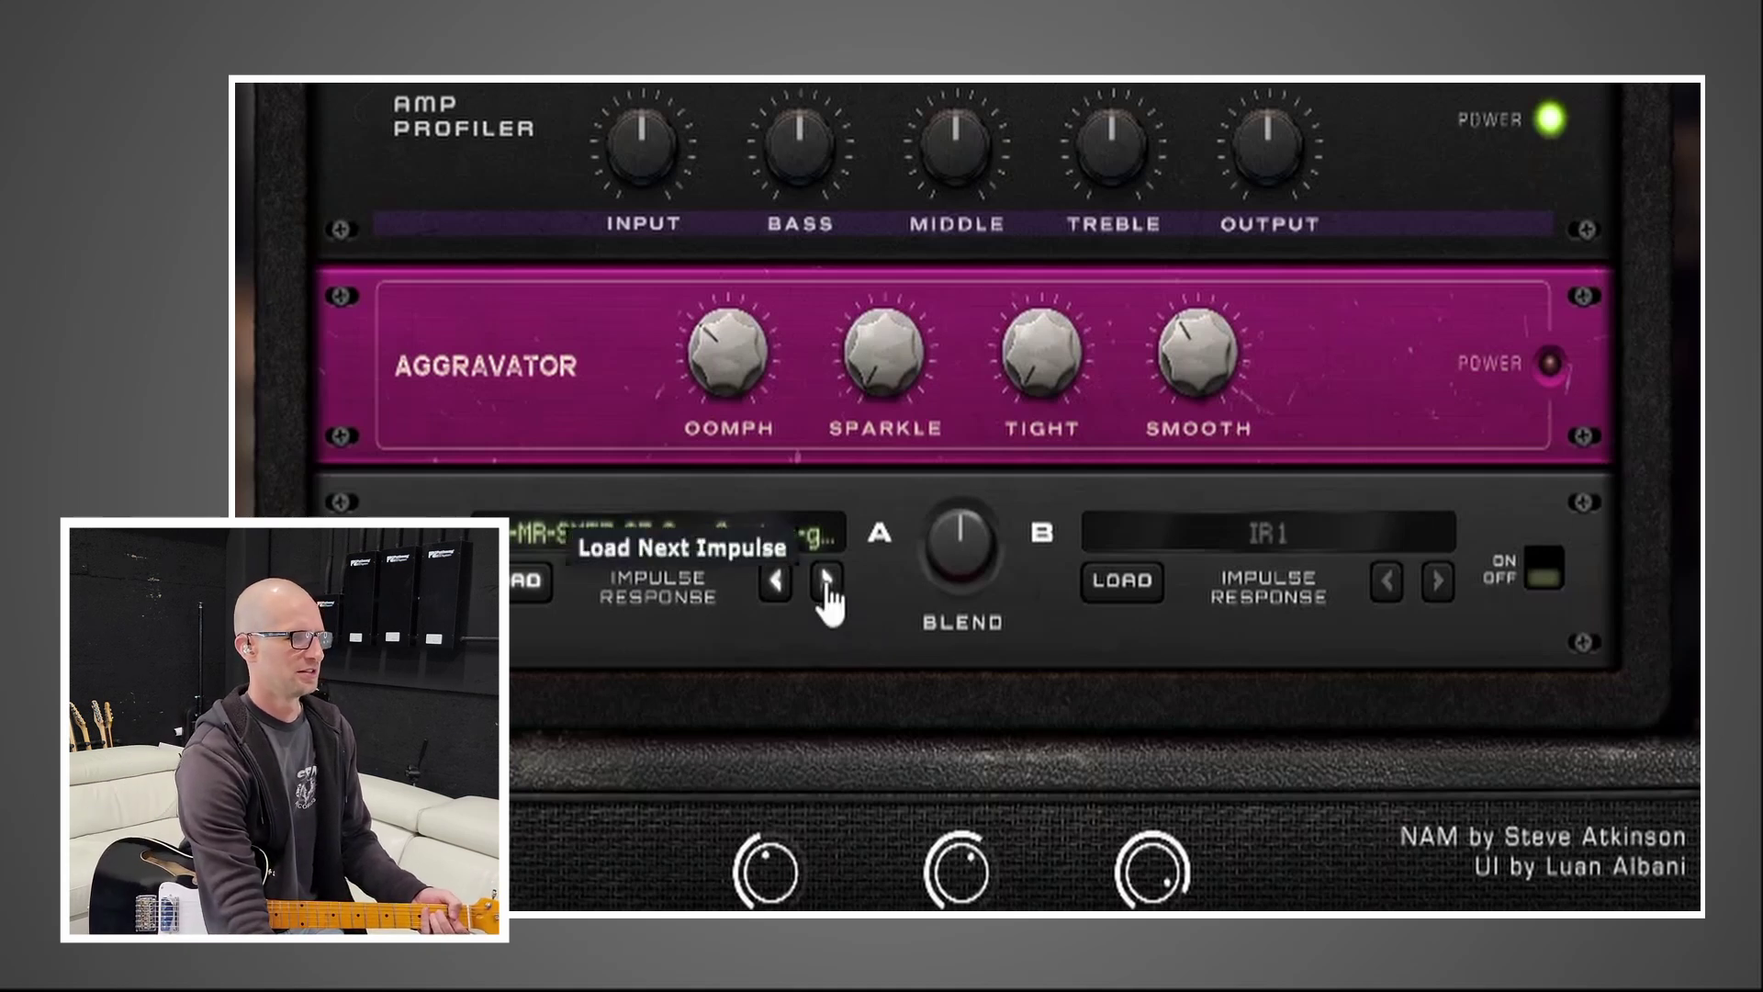
# Step impulse response A forward through the SM57 cabinet files to BR-MR-SM57-10-Cone-Mid-In.
pyautogui.click(826, 580)
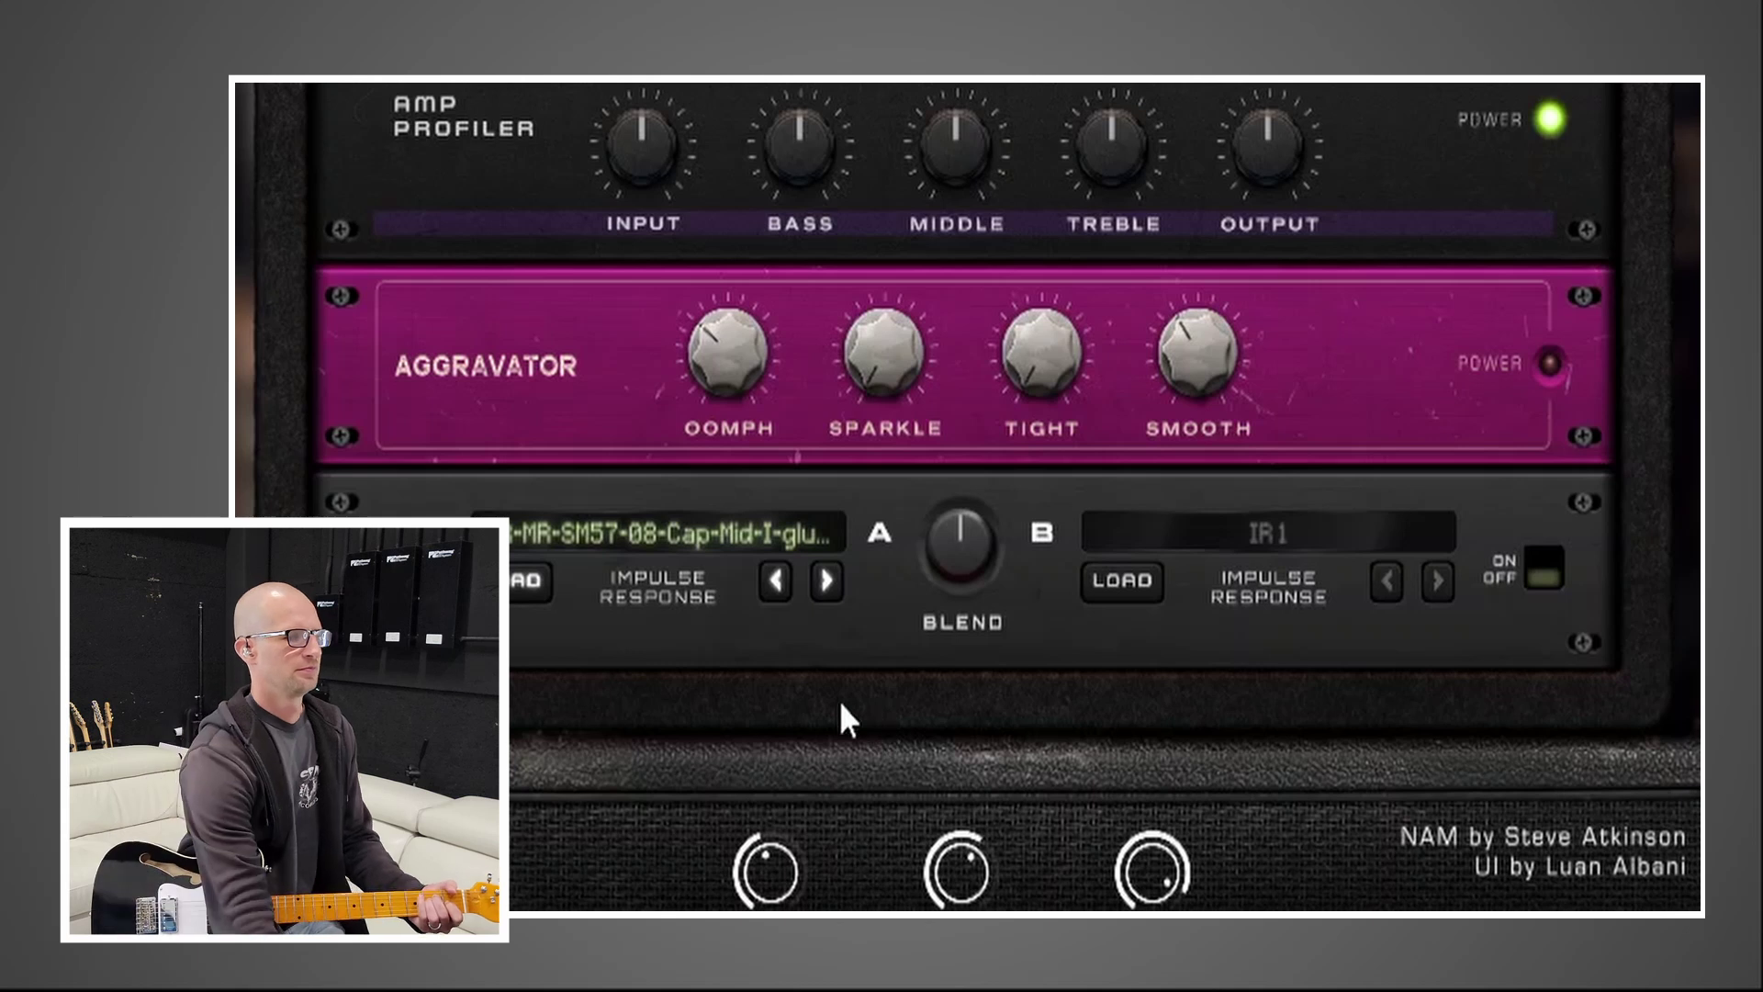
pyautogui.click(825, 586)
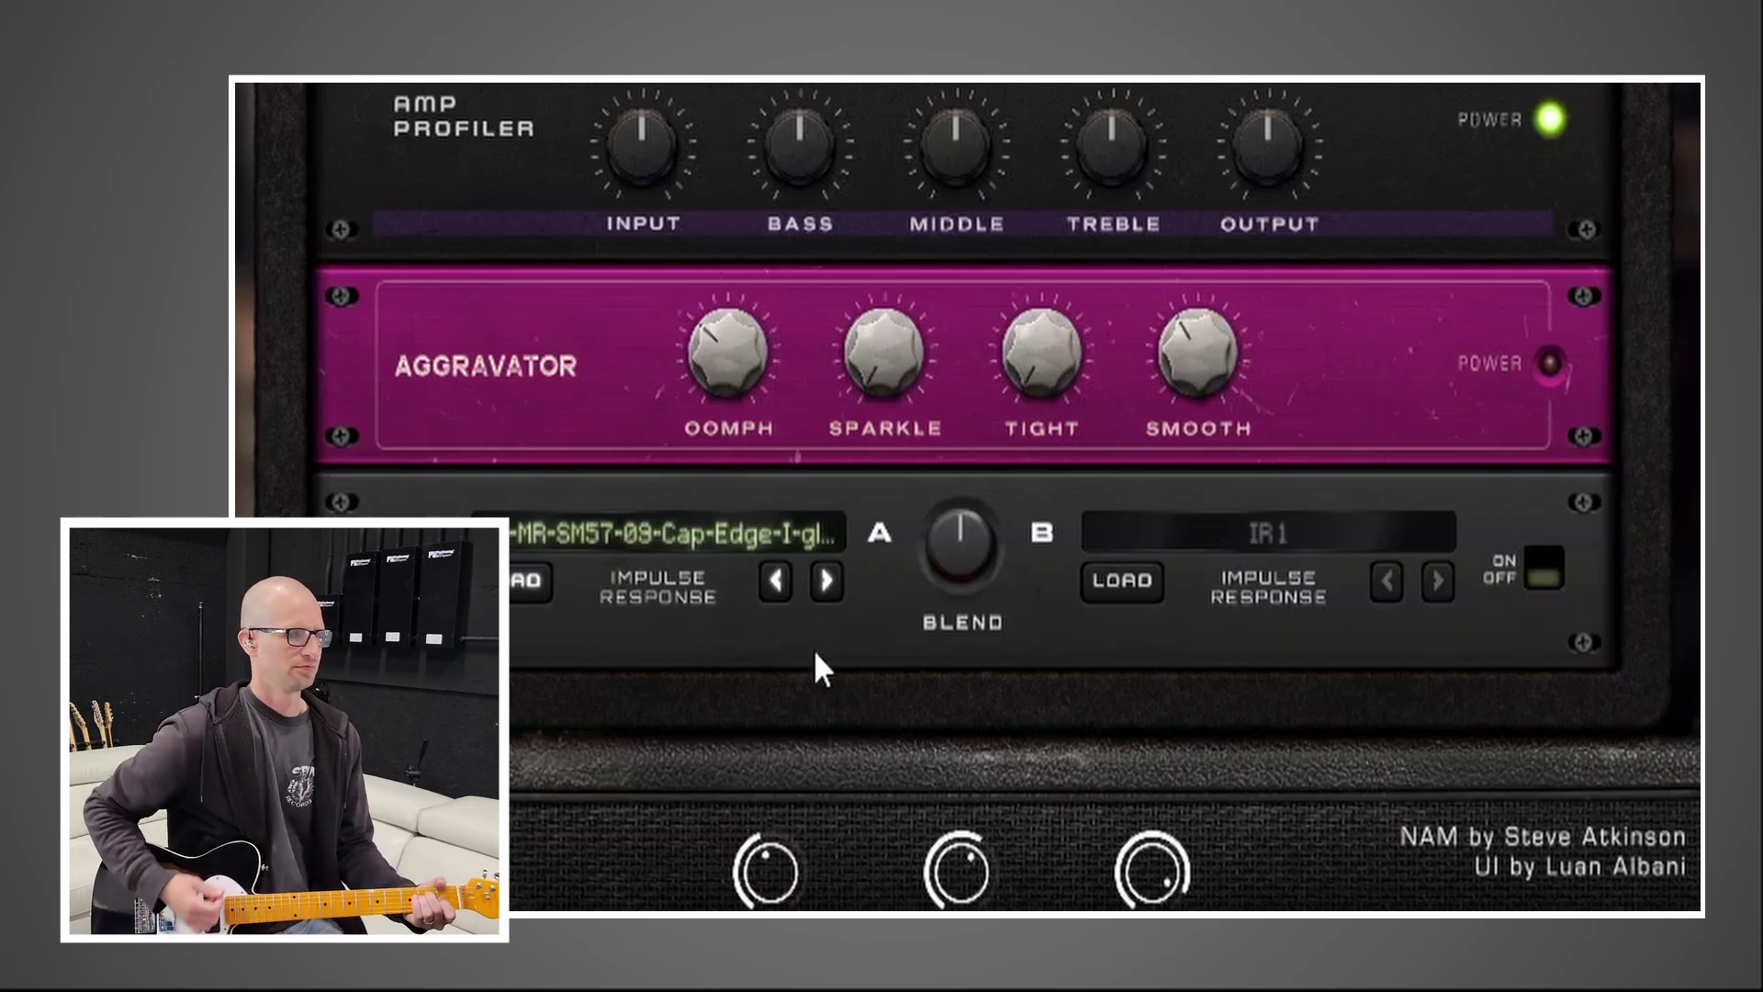
pyautogui.click(825, 581)
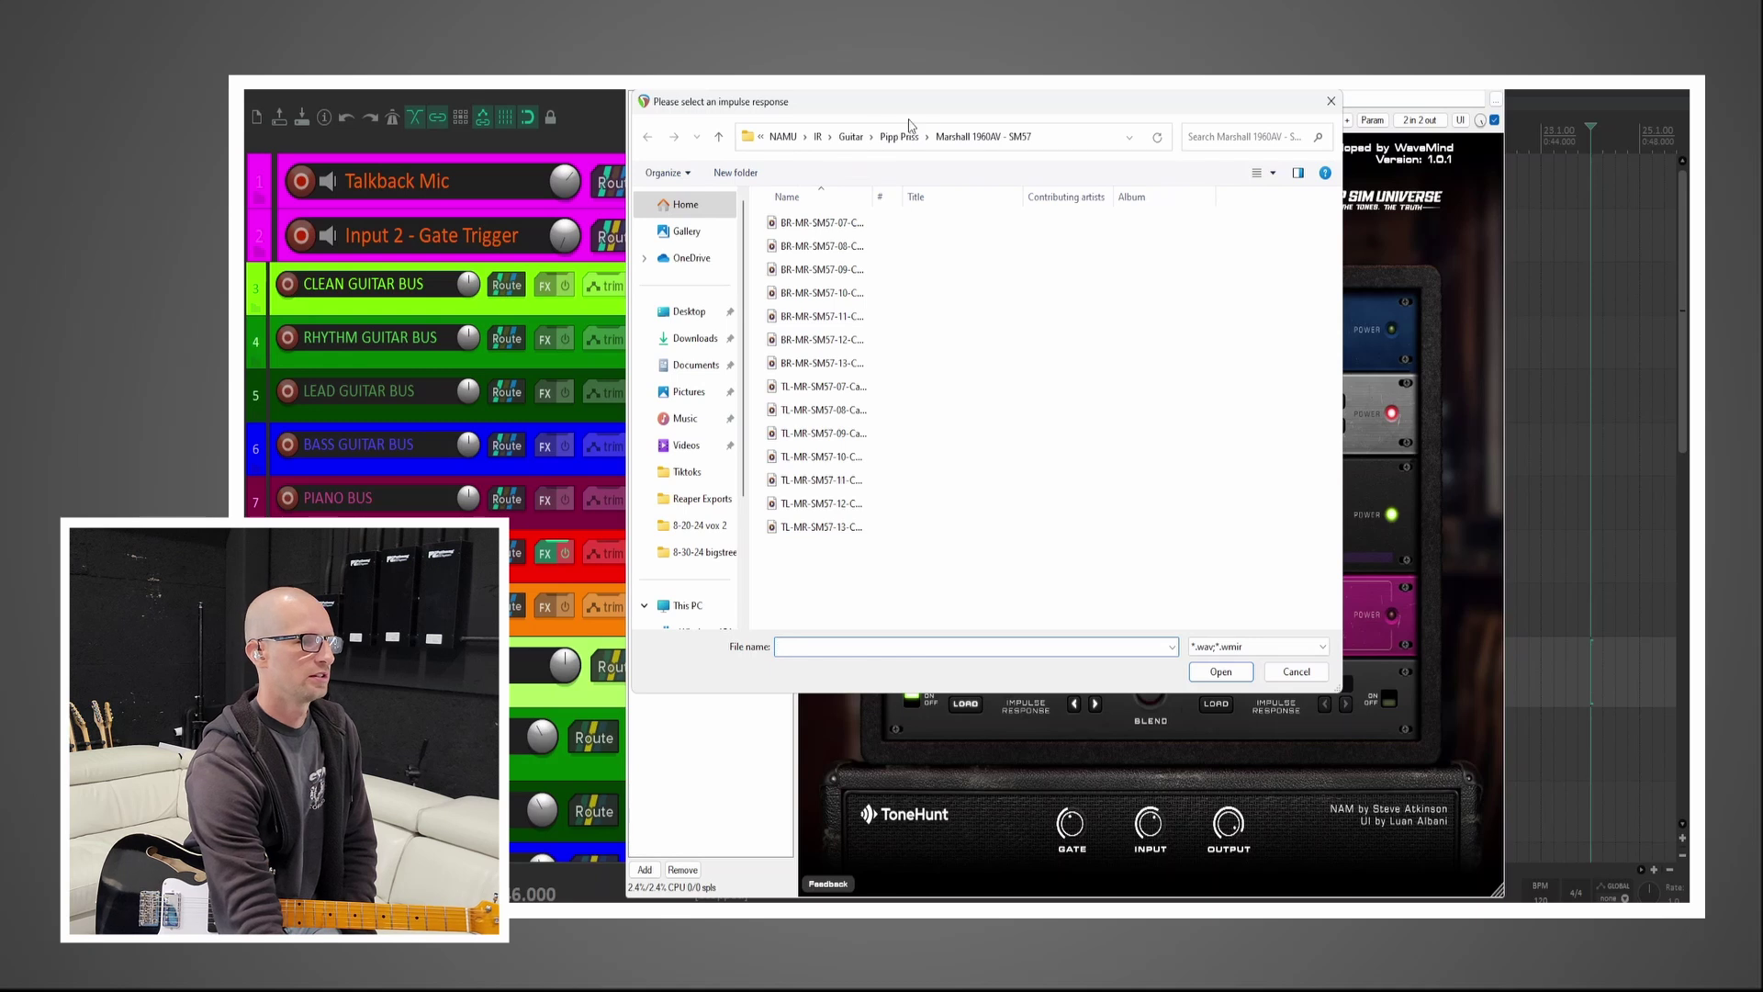
# Load the G12-65 blend 6 impulse response into slot B, browsing from the NAMU folder.
pyautogui.moveTo(926, 104); pyautogui.dragTo(977, 175)
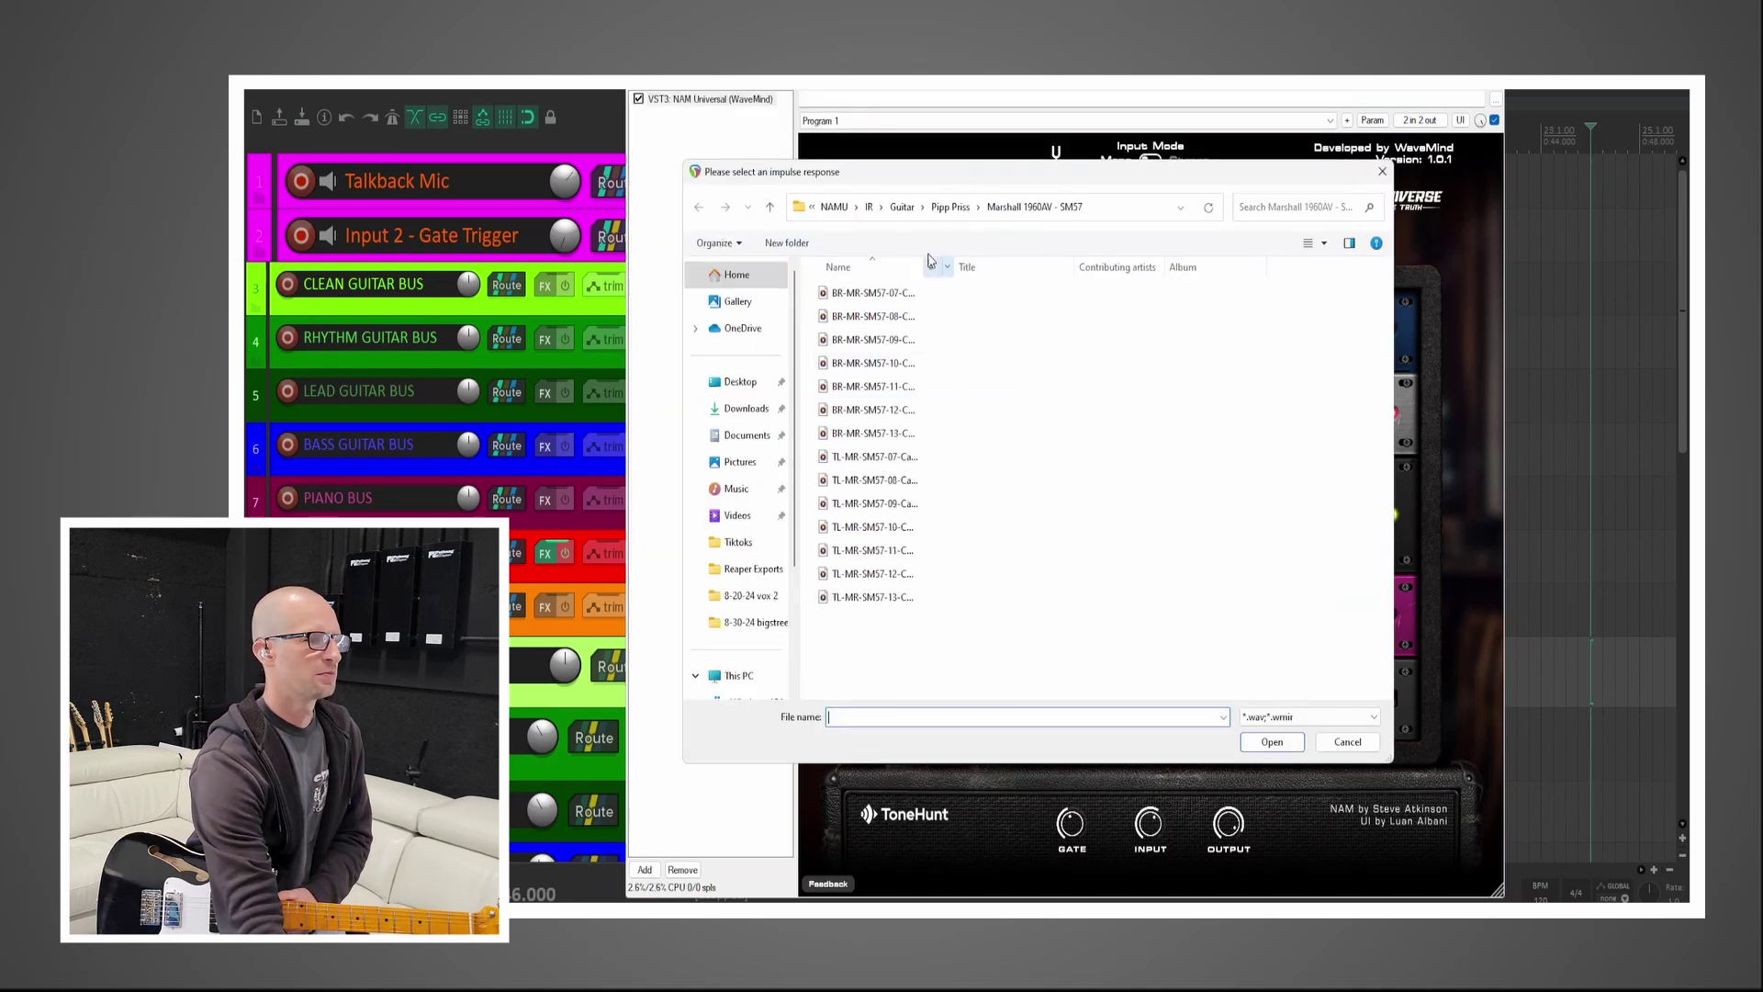
pyautogui.click(834, 207)
pyautogui.click(873, 328)
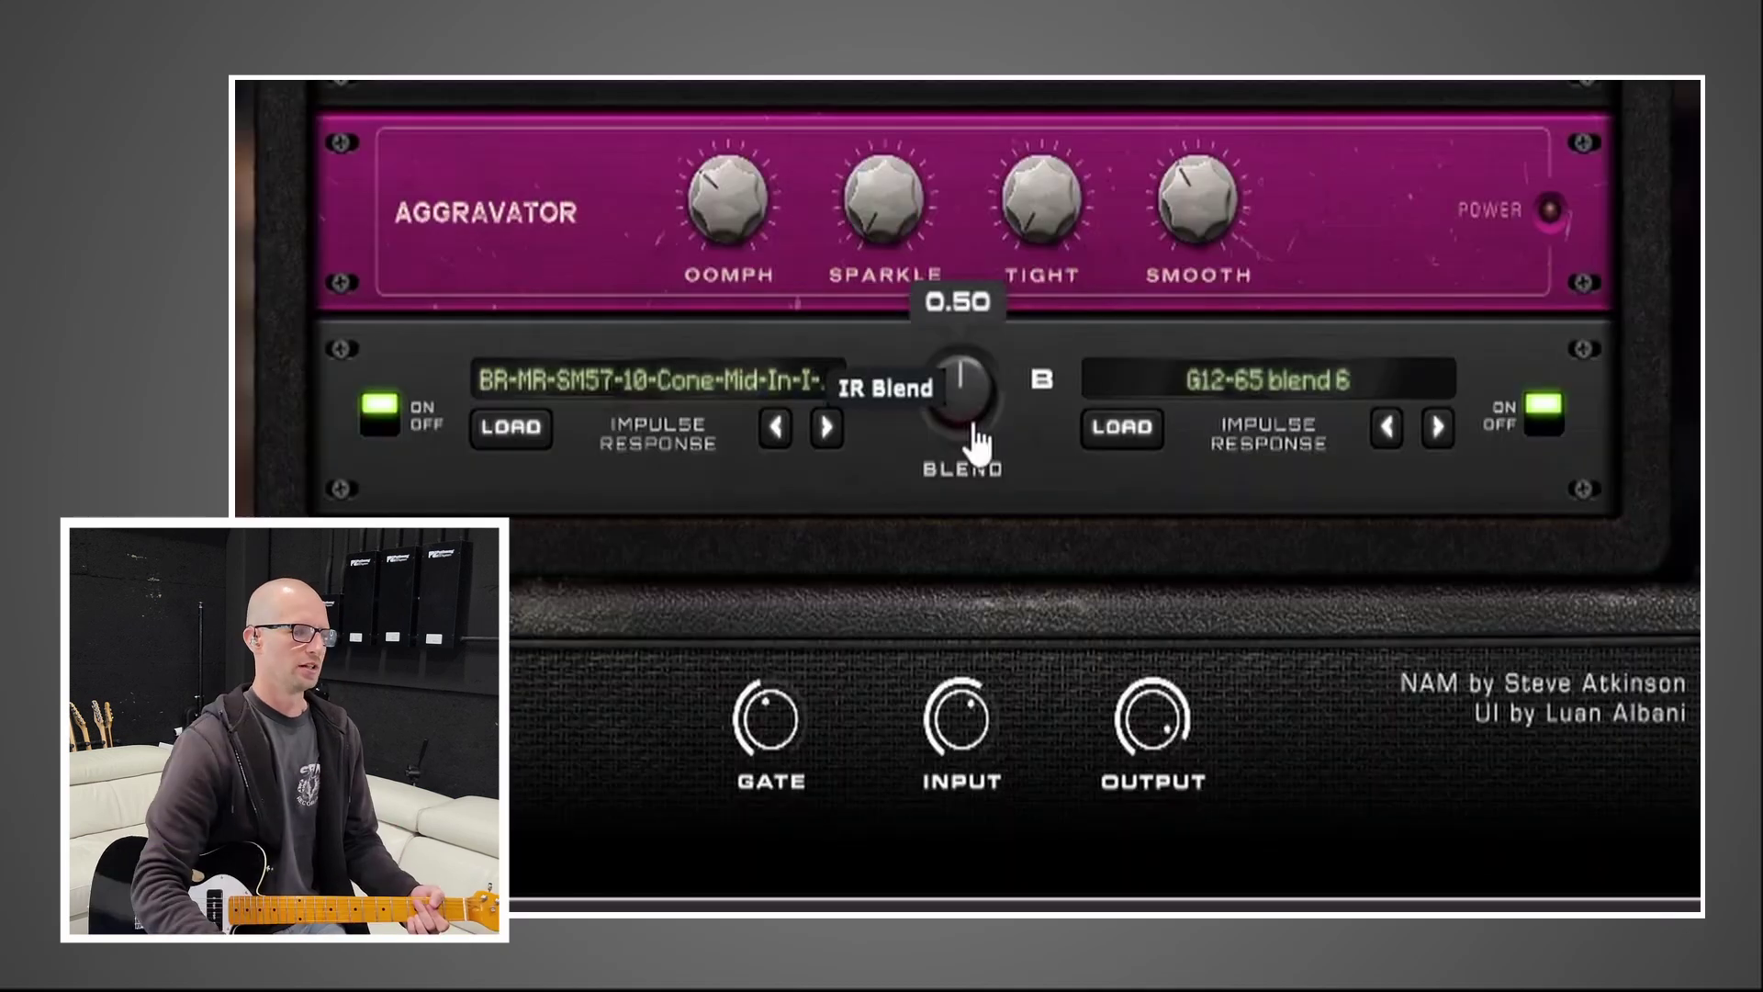
# Compare the impulse responses by setting Blend fully to B and fully to A, and reset it to 0.50.
pyautogui.moveTo(971, 442); pyautogui.dragTo(972, 395)
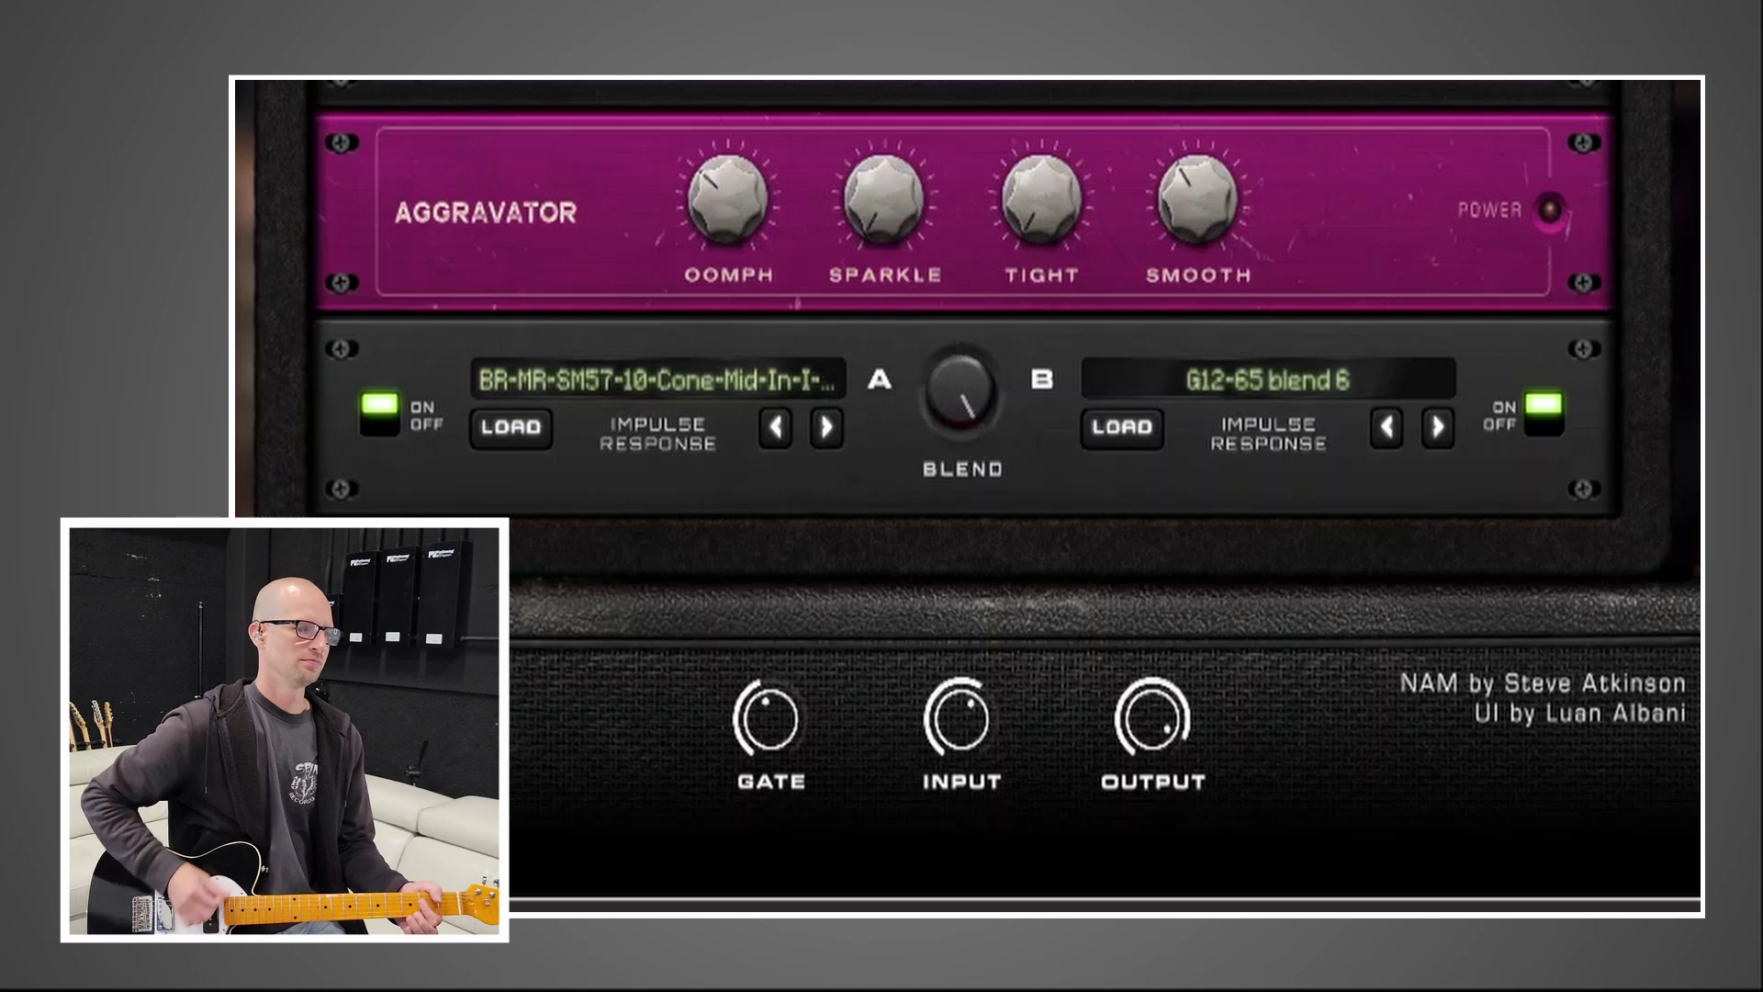
pyautogui.moveTo(952, 504); pyautogui.dragTo(953, 588)
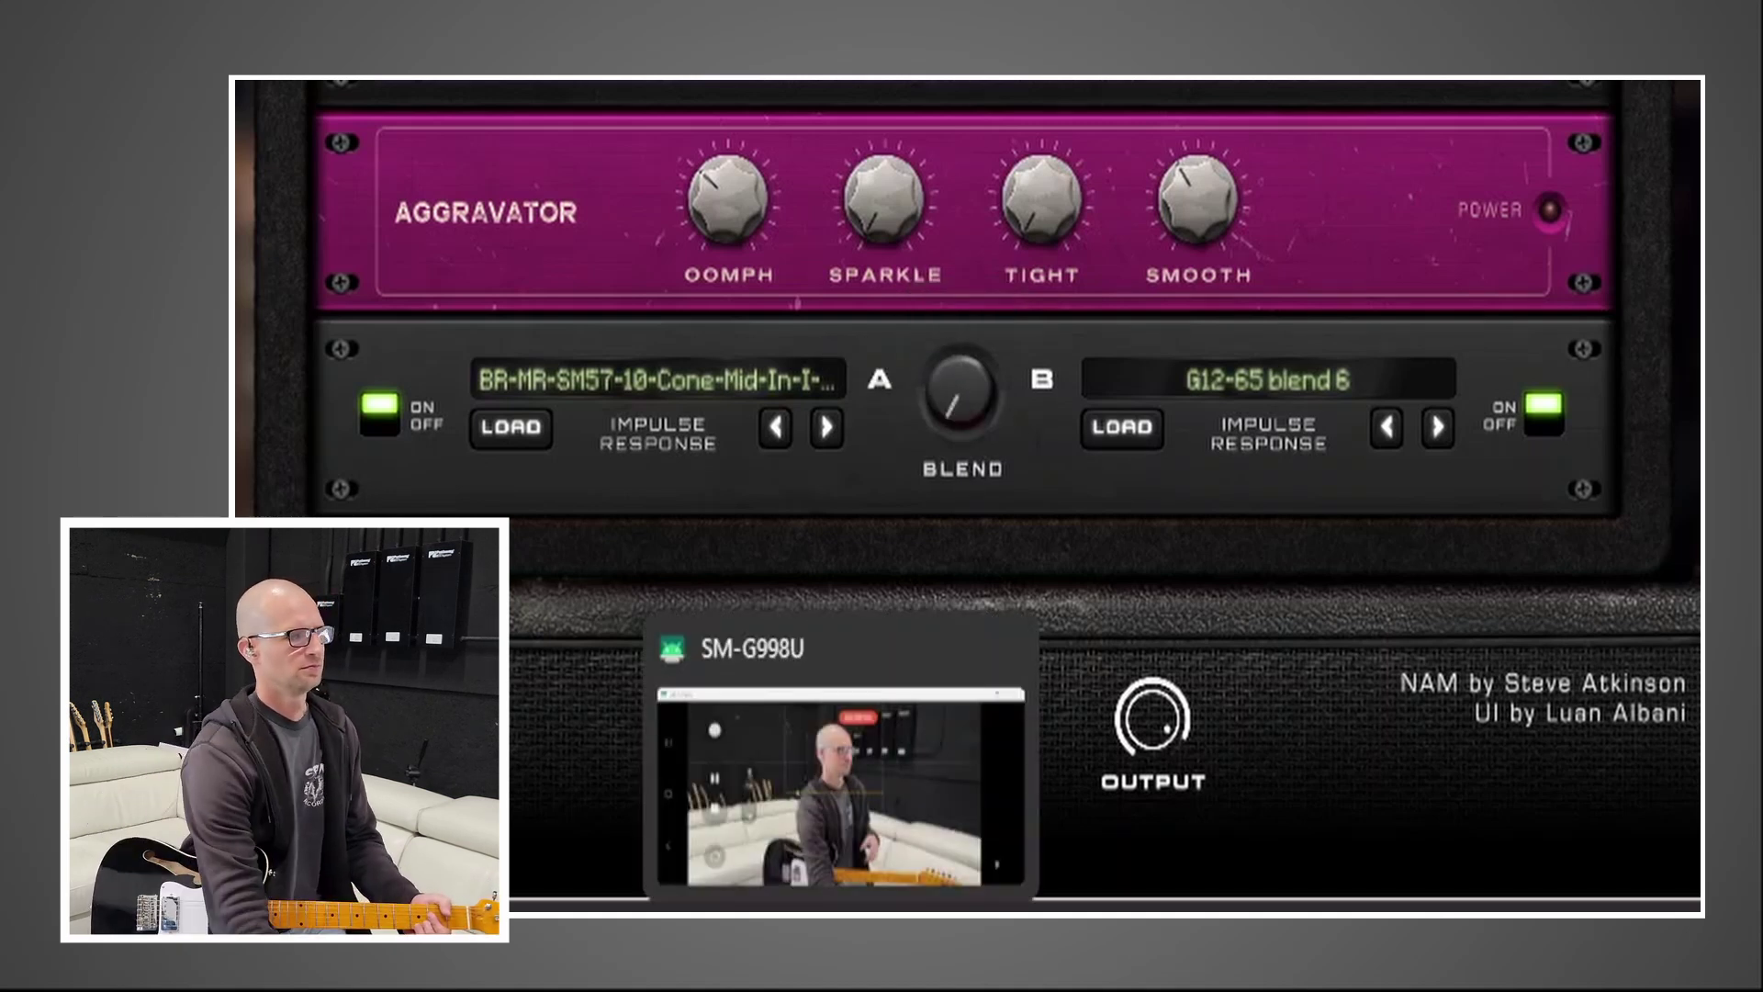
pyautogui.doubleClick(961, 449)
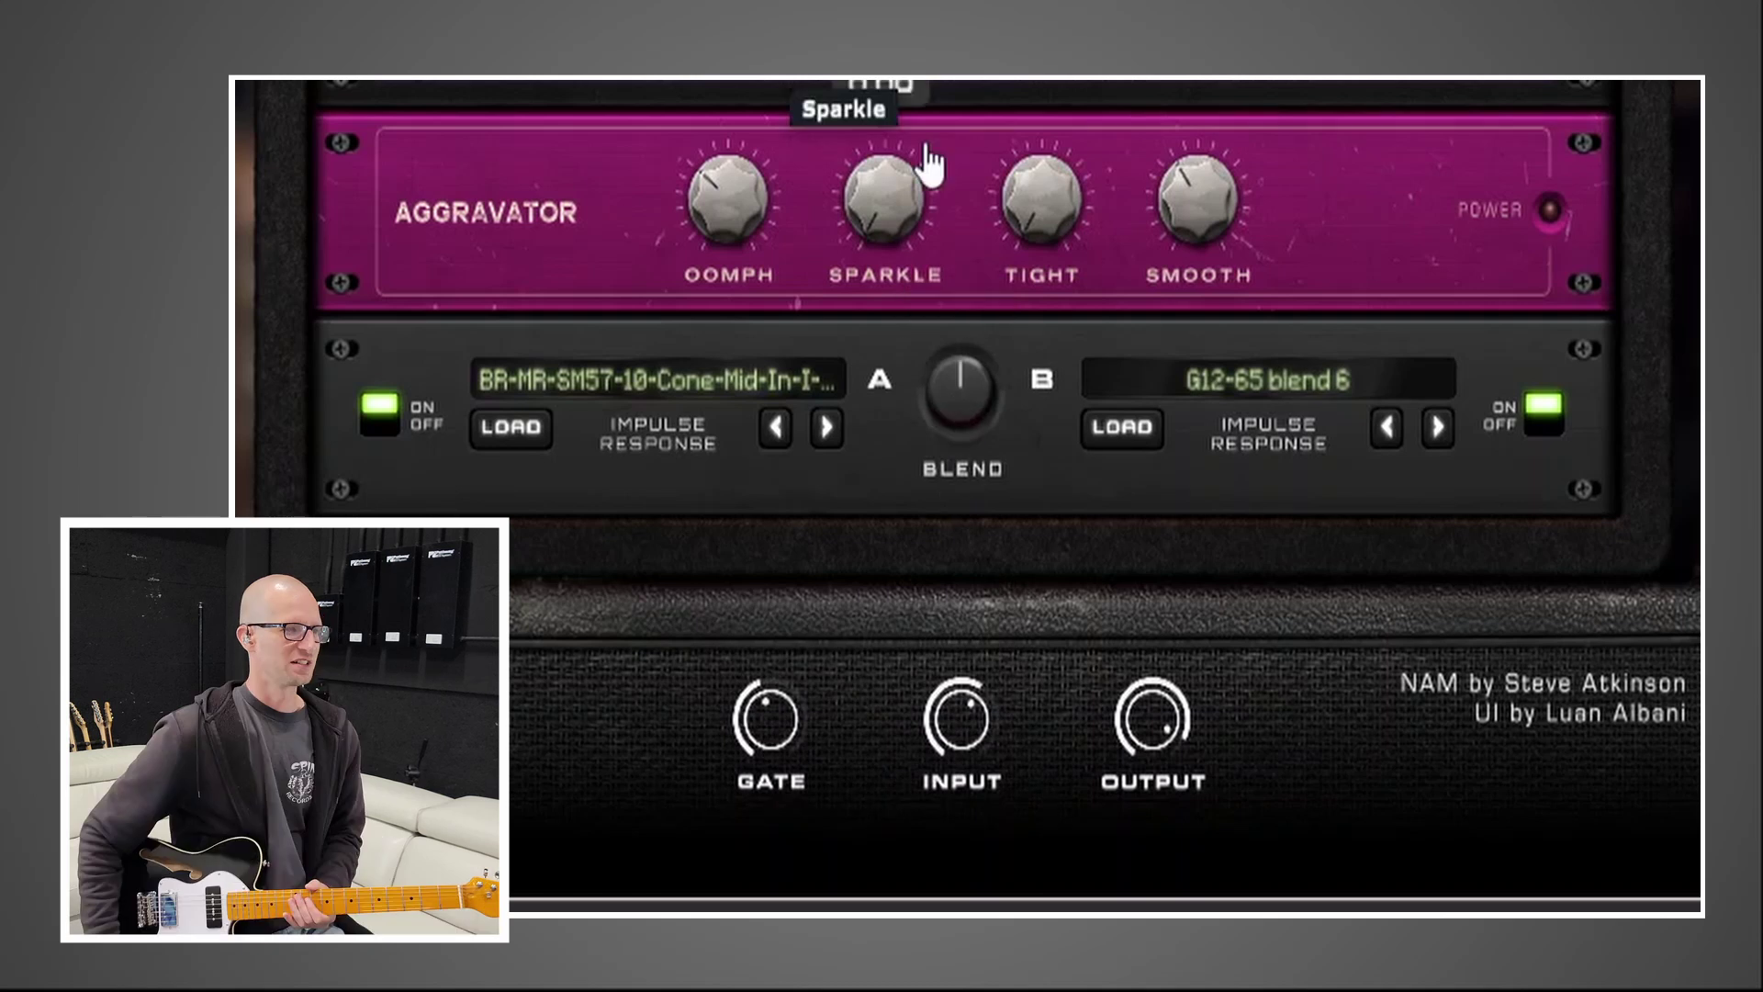